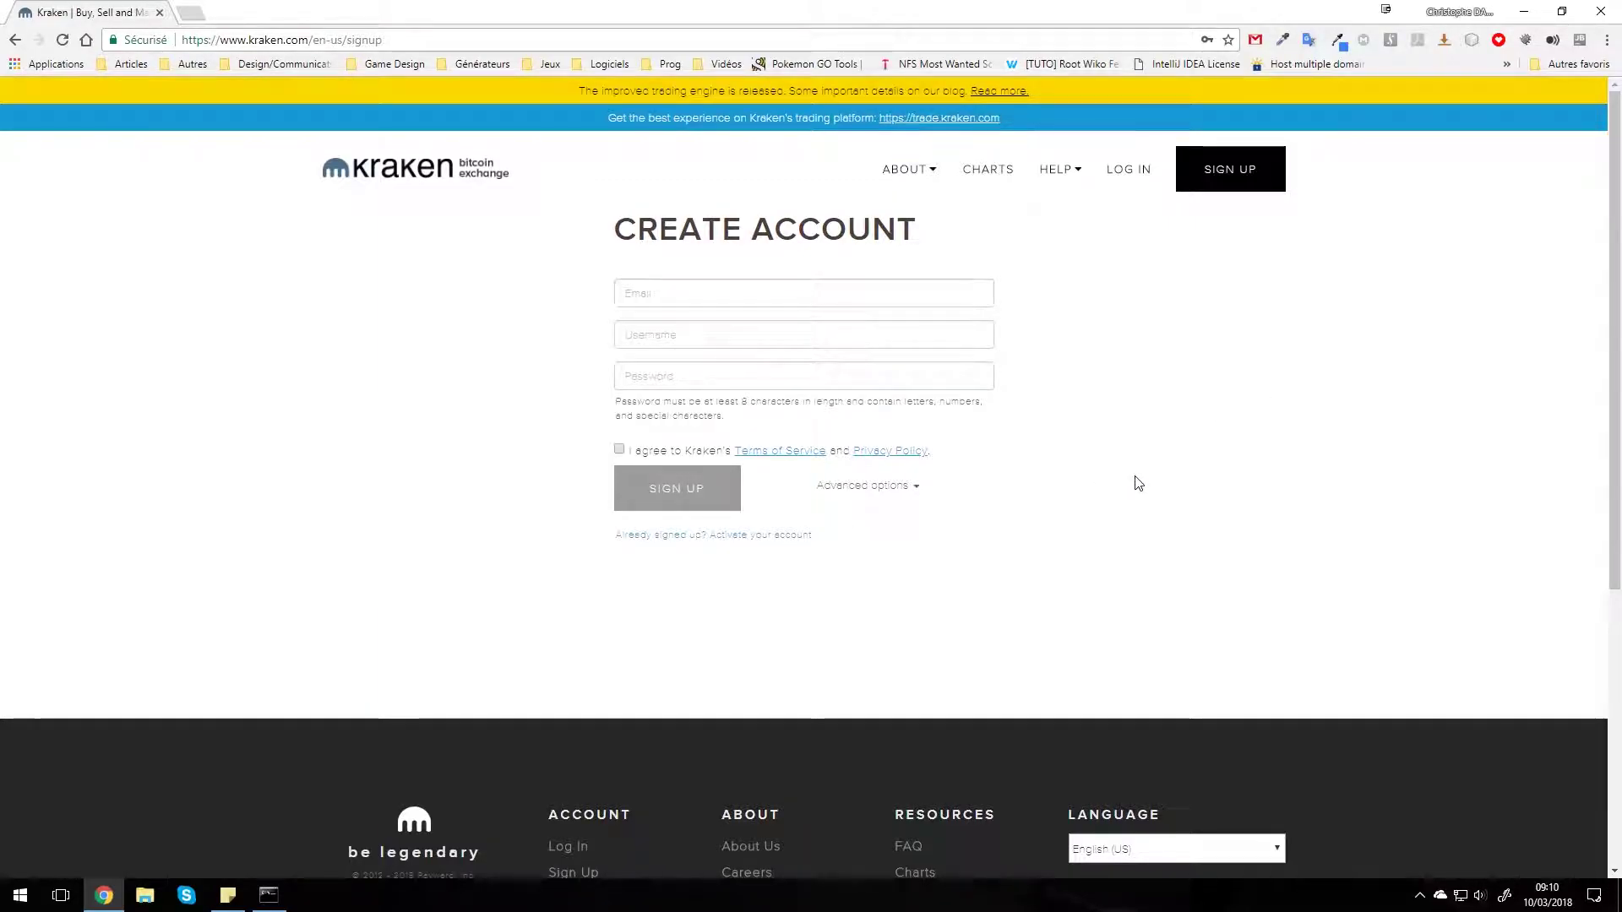
Log in to the Kraken account with the saved username and password
{"action": "left_click", "coordinate": [1132, 171]}
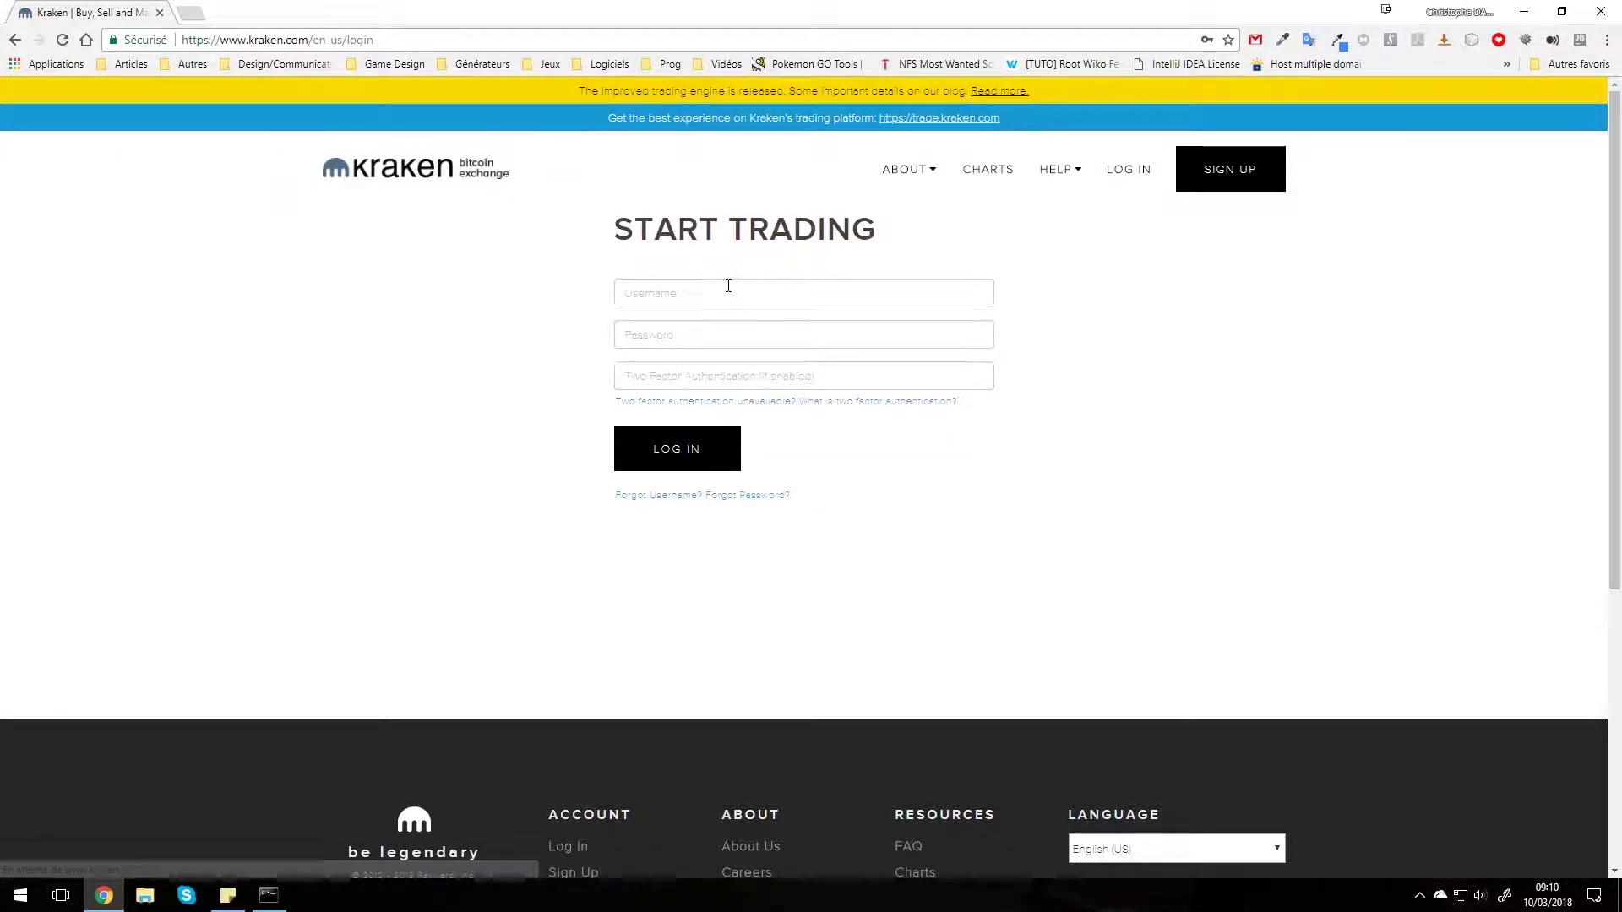
{"action": "left_click", "coordinate": [727, 289]}
{"action": "left_click", "coordinate": [667, 315]}
{"action": "left_click", "coordinate": [671, 447]}
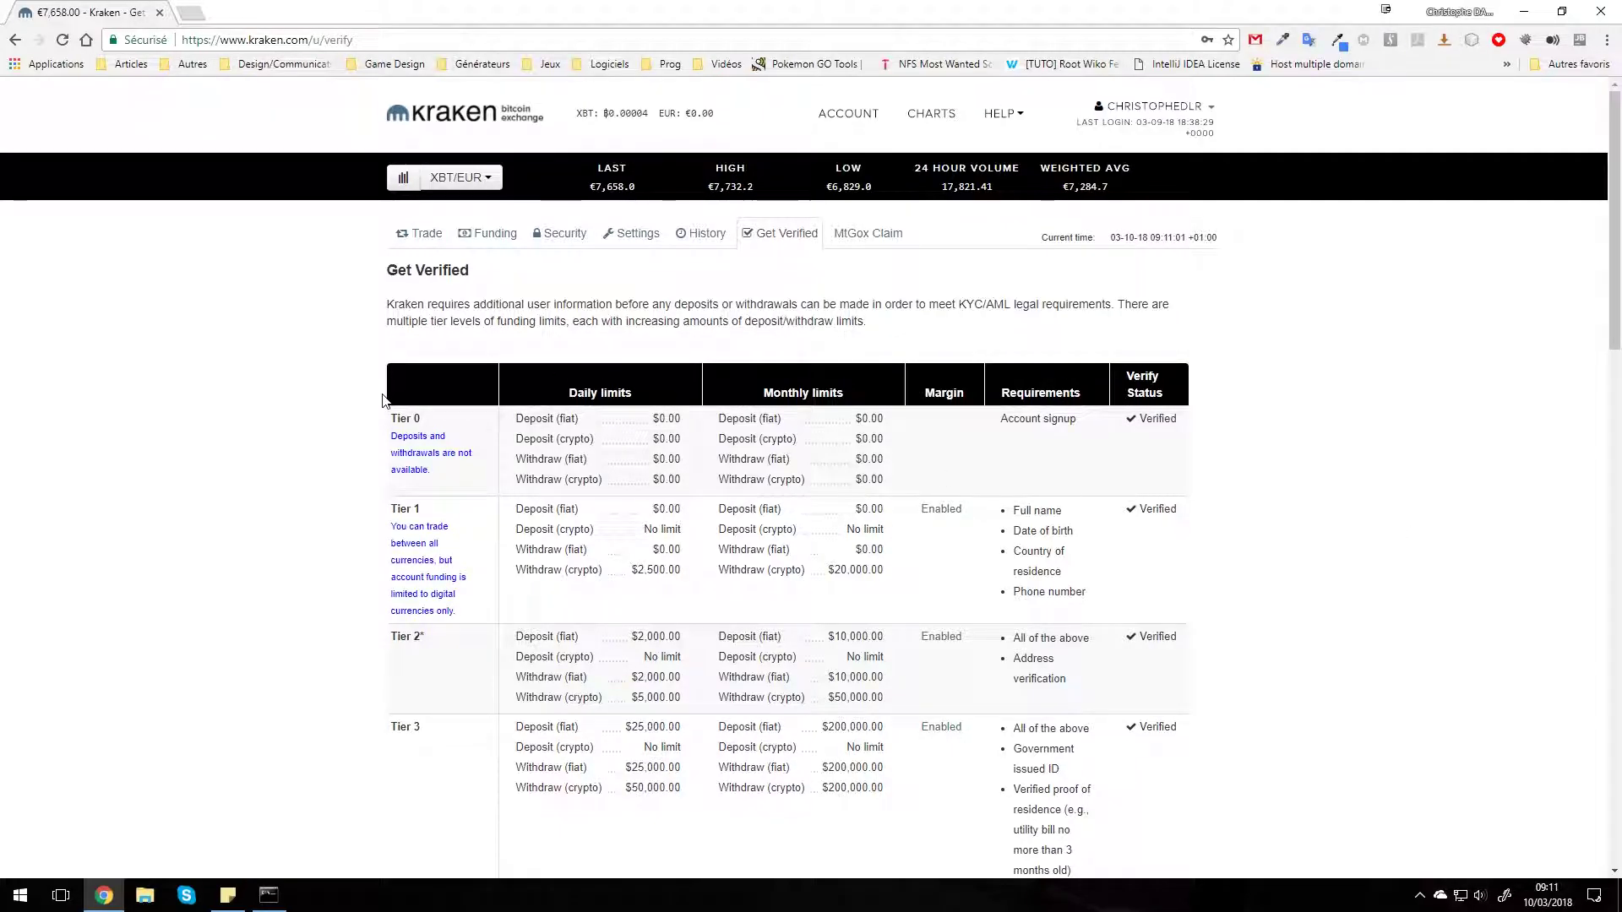
Examine the Tier 0 verification row and the personal details required for Tier 1
{"action": "mouse_move", "coordinate": [423, 419]}
{"action": "left_mouse_down"}
{"action": "mouse_move", "coordinate": [384, 422]}
{"action": "mouse_move", "coordinate": [423, 419]}
{"action": "left_mouse_up"}
{"action": "left_click_drag", "start_coordinate": [1081, 420], "coordinate": [975, 419]}
{"action": "left_click", "coordinate": [954, 436]}
{"action": "left_click_drag", "start_coordinate": [423, 420], "coordinate": [392, 420]}
{"action": "left_click", "coordinate": [462, 422]}
{"action": "scroll", "coordinate": [971, 483], "scroll_direction": "down", "scroll_amount": 2}
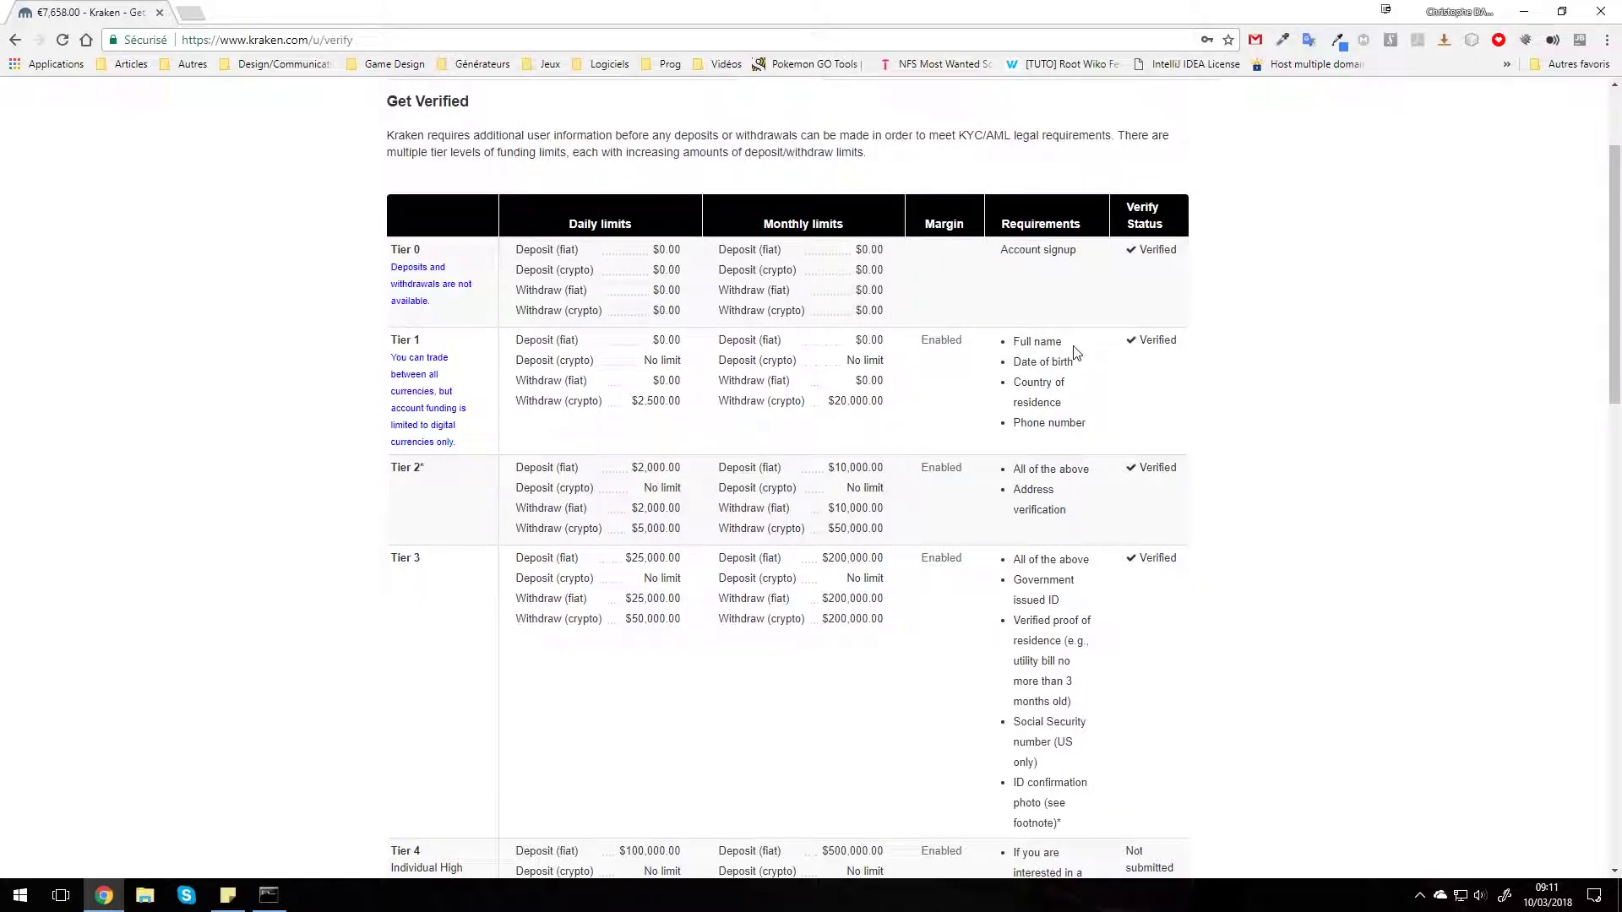
{"action": "left_click_drag", "start_coordinate": [1076, 345], "coordinate": [1013, 380]}
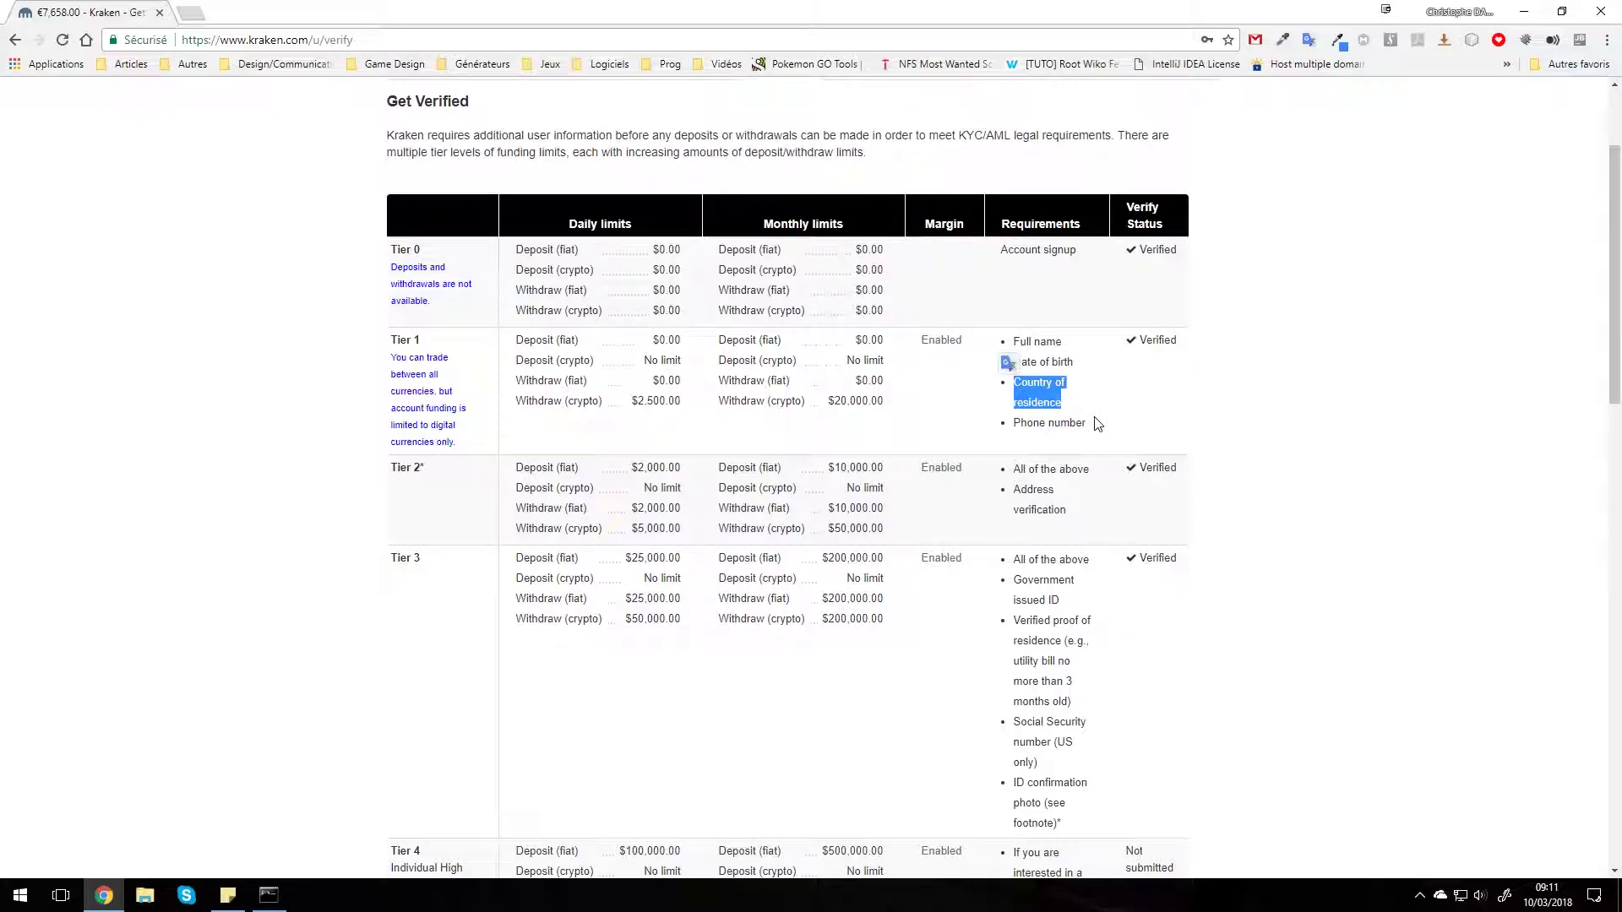
{"action": "left_click_drag", "start_coordinate": [1096, 423], "coordinate": [1015, 429]}
{"action": "left_click", "coordinate": [962, 425]}
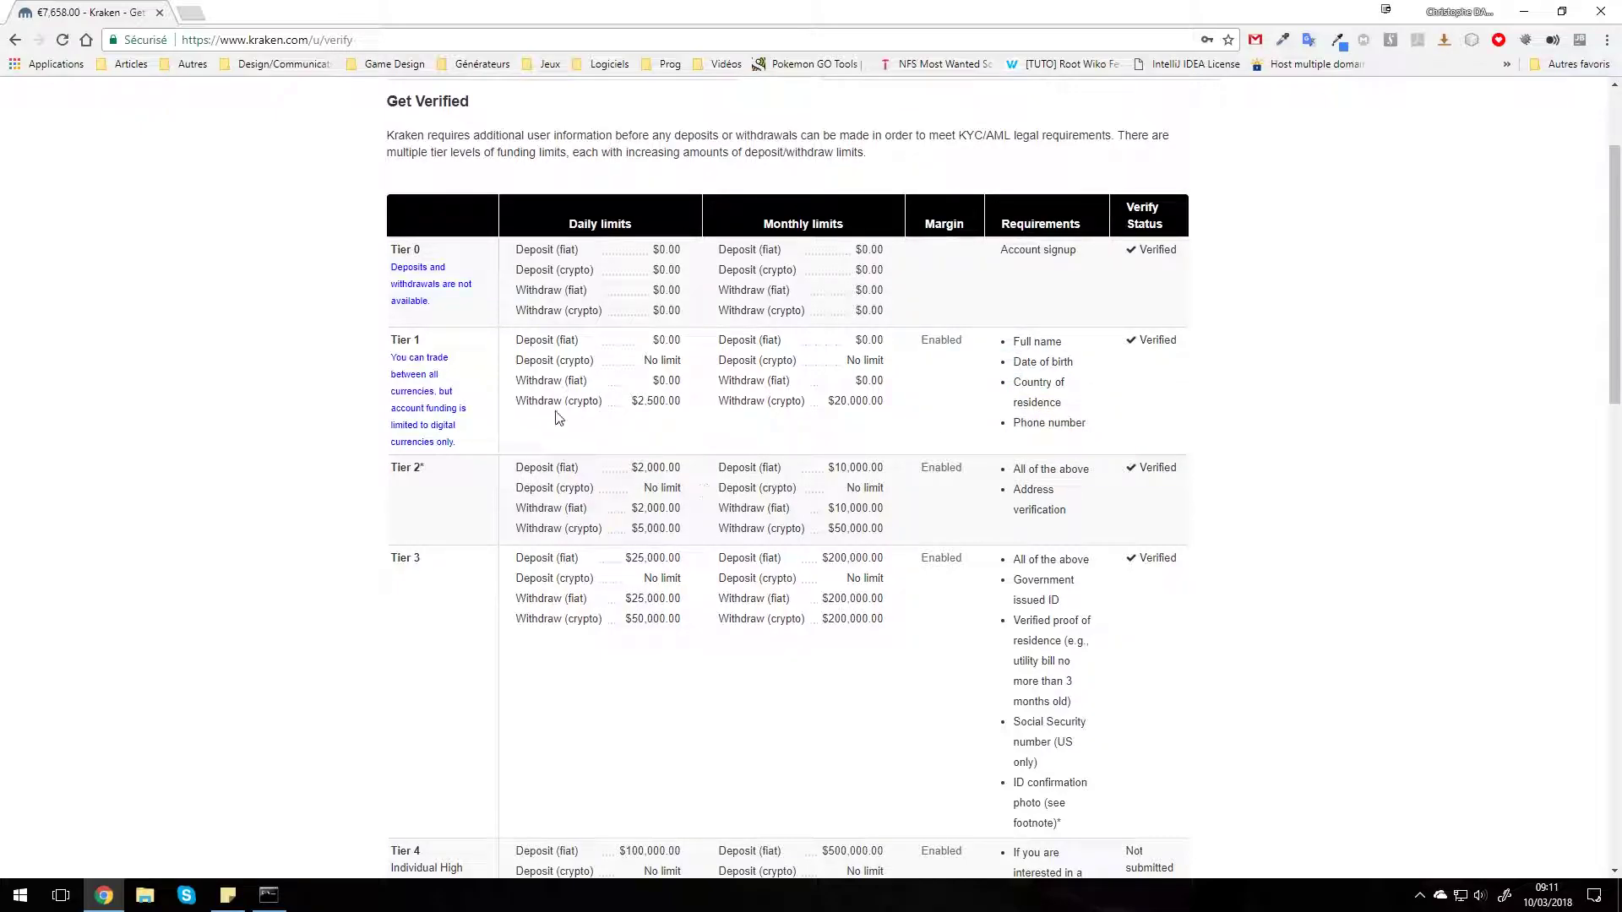
Compare the Tier 1, Tier 2 and Tier 3 rows and their requirements in the verification table
{"action": "left_click_drag", "start_coordinate": [425, 340], "coordinate": [393, 342]}
{"action": "left_click", "coordinate": [329, 498]}
{"action": "scroll", "coordinate": [1094, 632], "scroll_direction": "down", "scroll_amount": 3}
{"action": "scroll", "coordinate": [1098, 613], "scroll_direction": "up", "scroll_amount": 2}
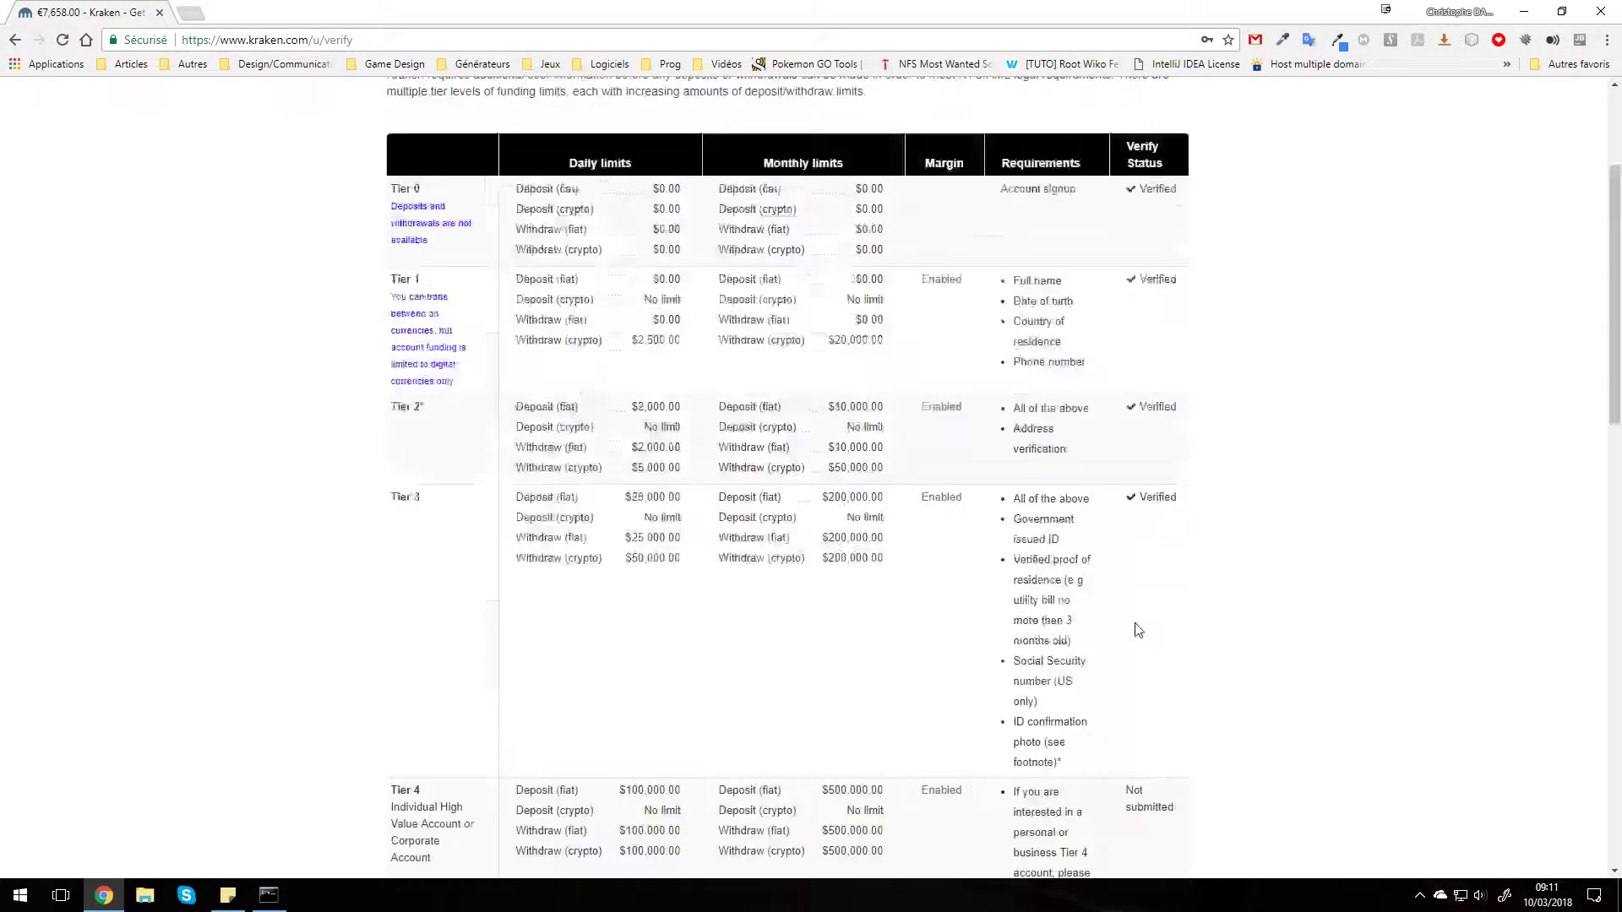
{"action": "scroll", "coordinate": [1138, 630], "scroll_direction": "up", "scroll_amount": 3}
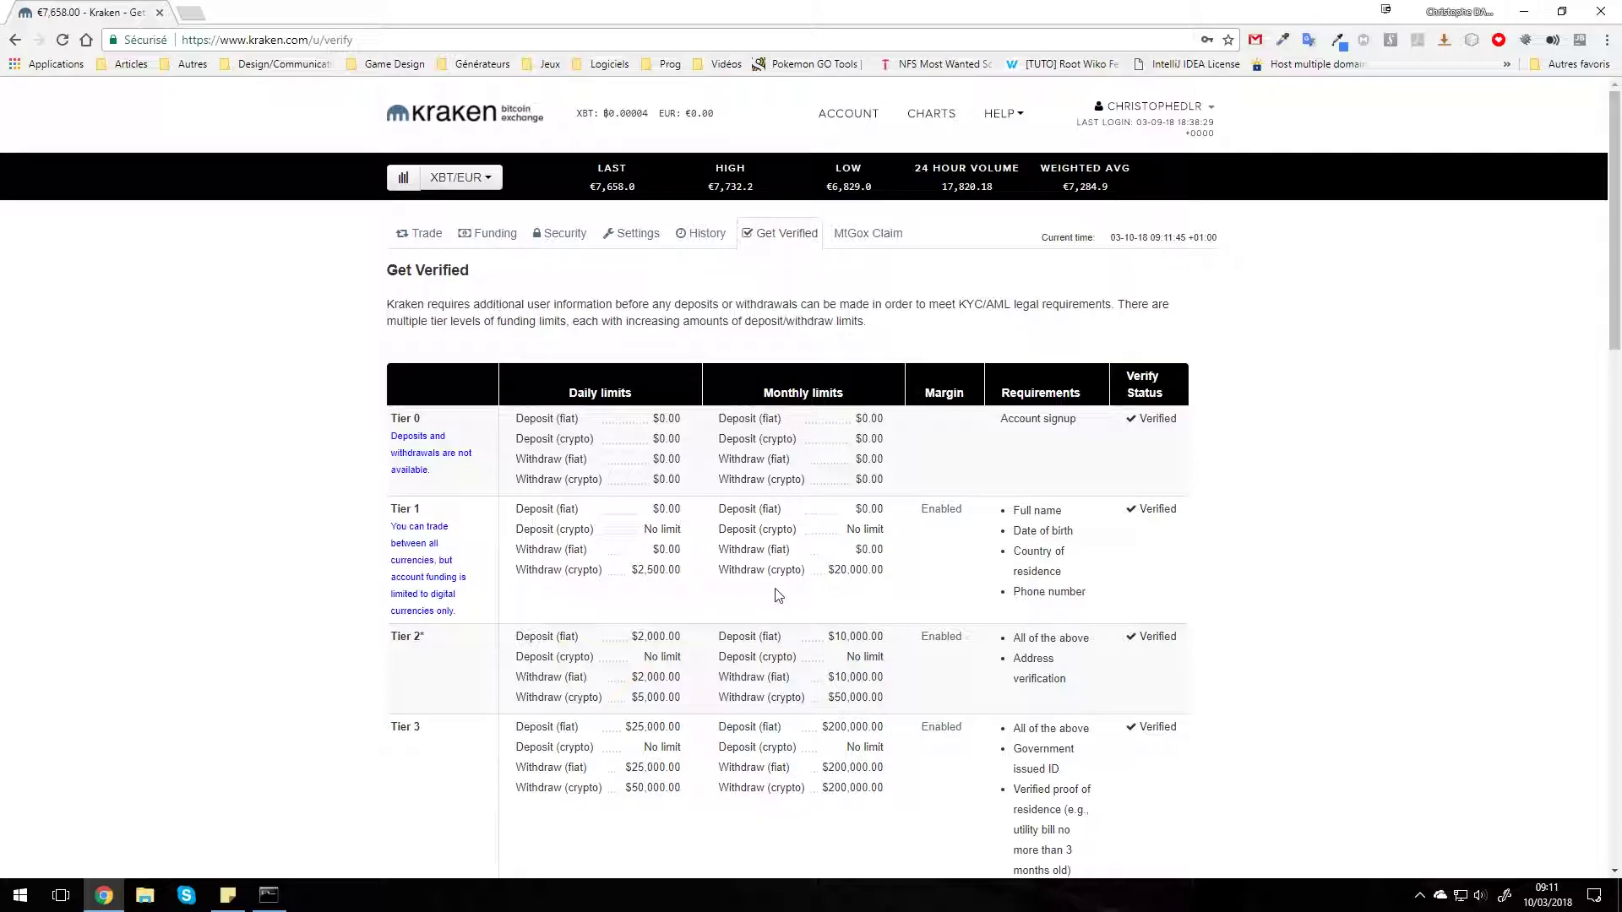
{"action": "scroll", "coordinate": [608, 524], "scroll_direction": "down", "scroll_amount": 1}
{"action": "scroll", "coordinate": [608, 524], "scroll_direction": "down", "scroll_amount": 3}
{"action": "left_click_drag", "start_coordinate": [456, 261], "coordinate": [377, 261]}
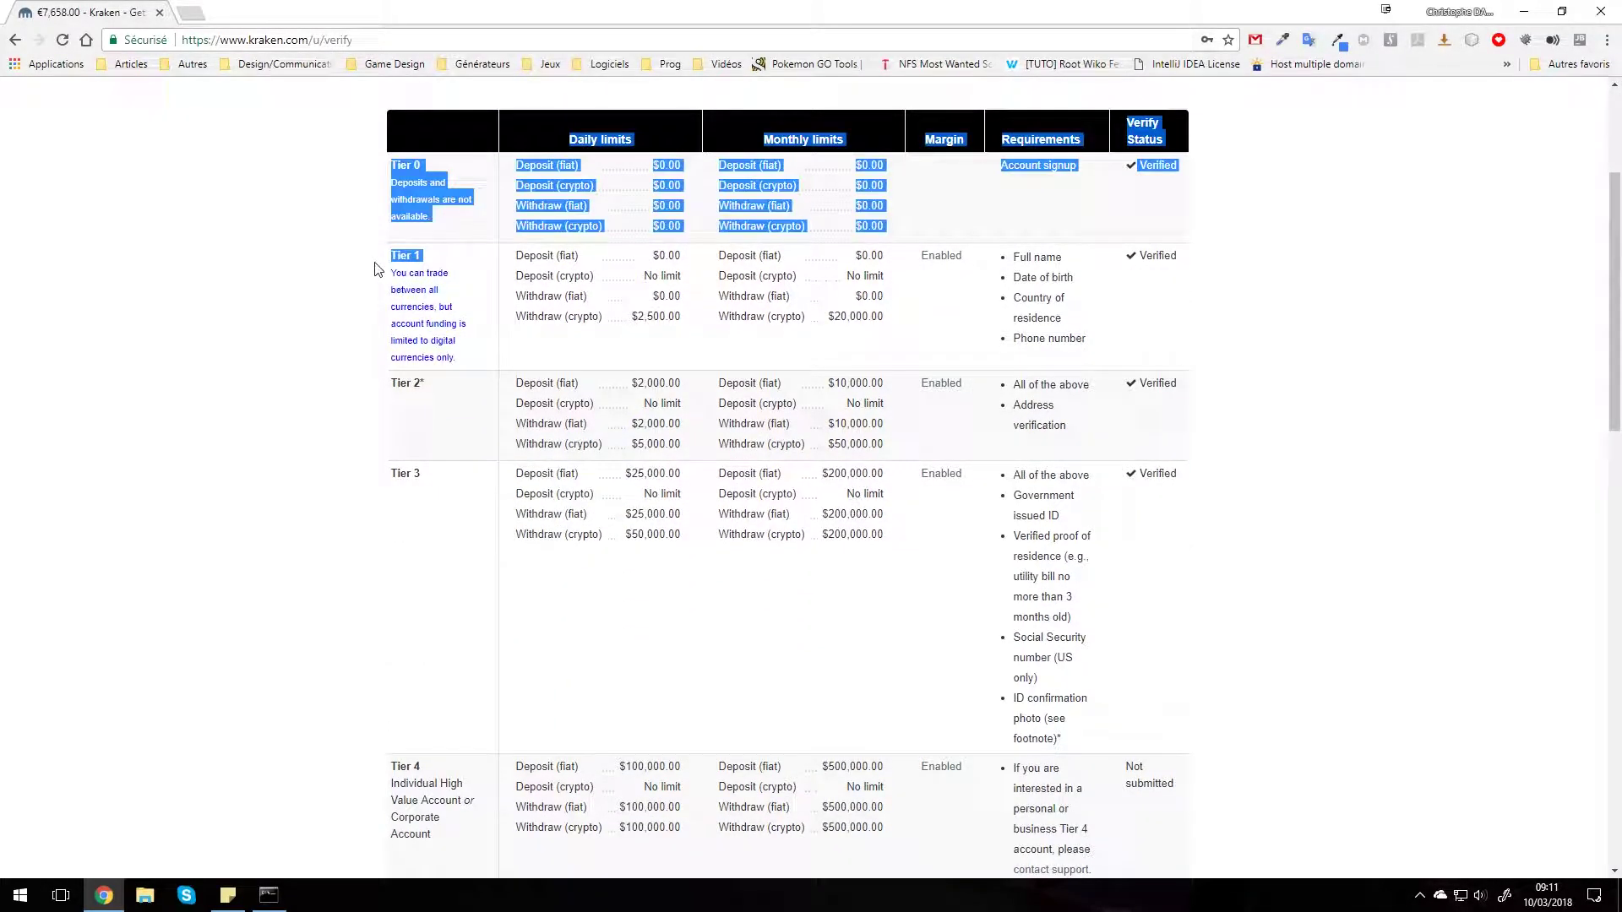
{"action": "left_click_drag", "start_coordinate": [471, 390], "coordinate": [504, 423]}
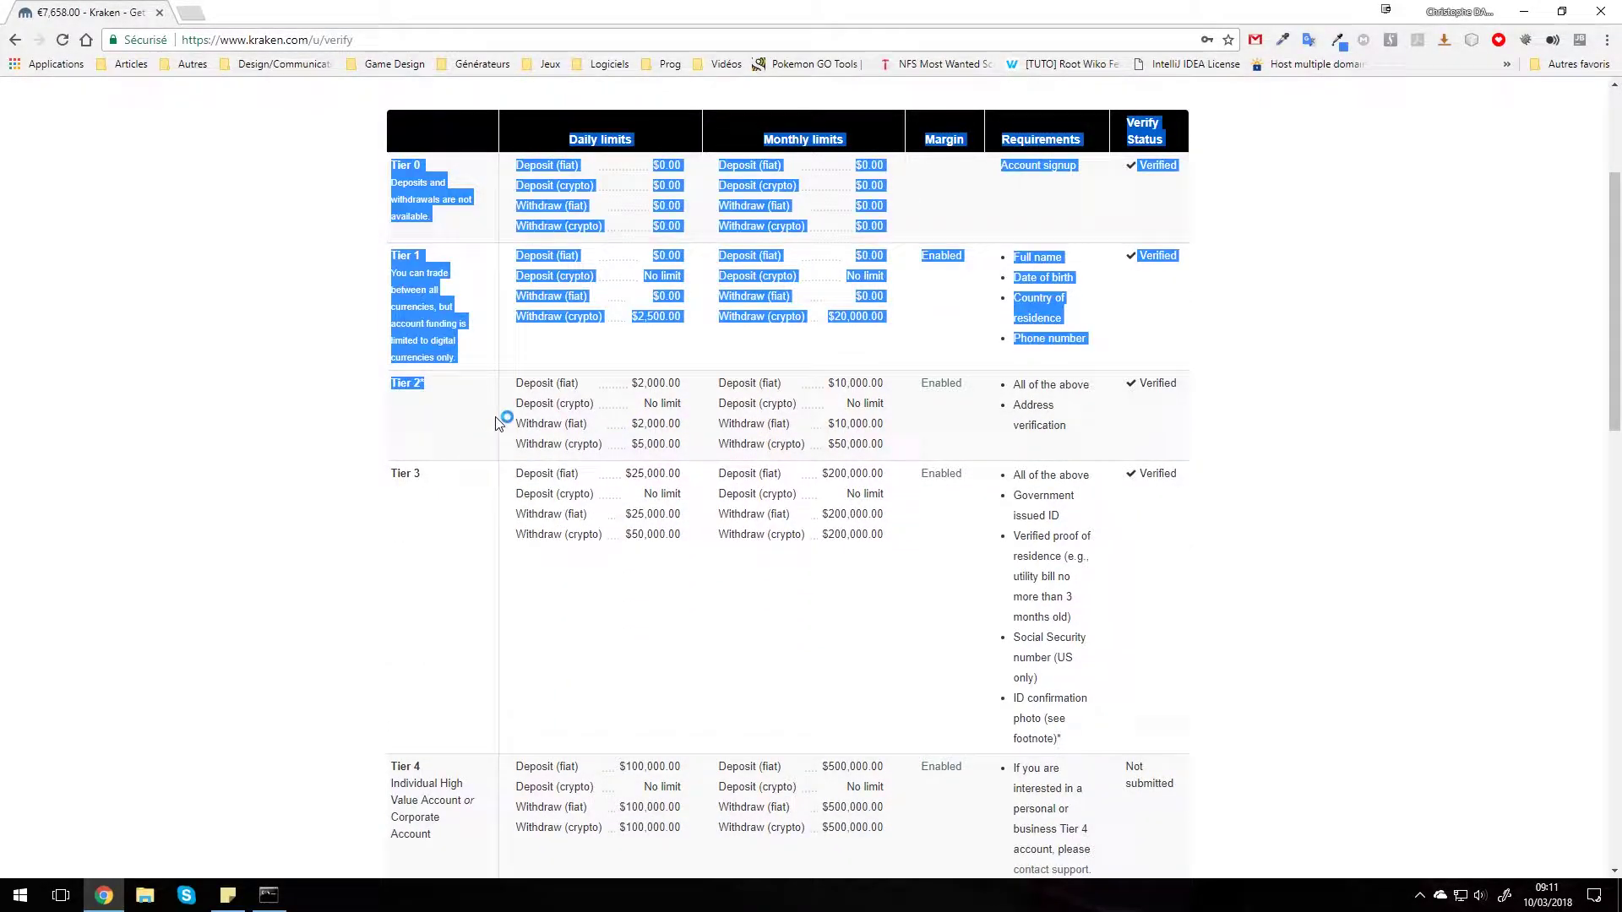
{"action": "left_click", "coordinate": [503, 423]}
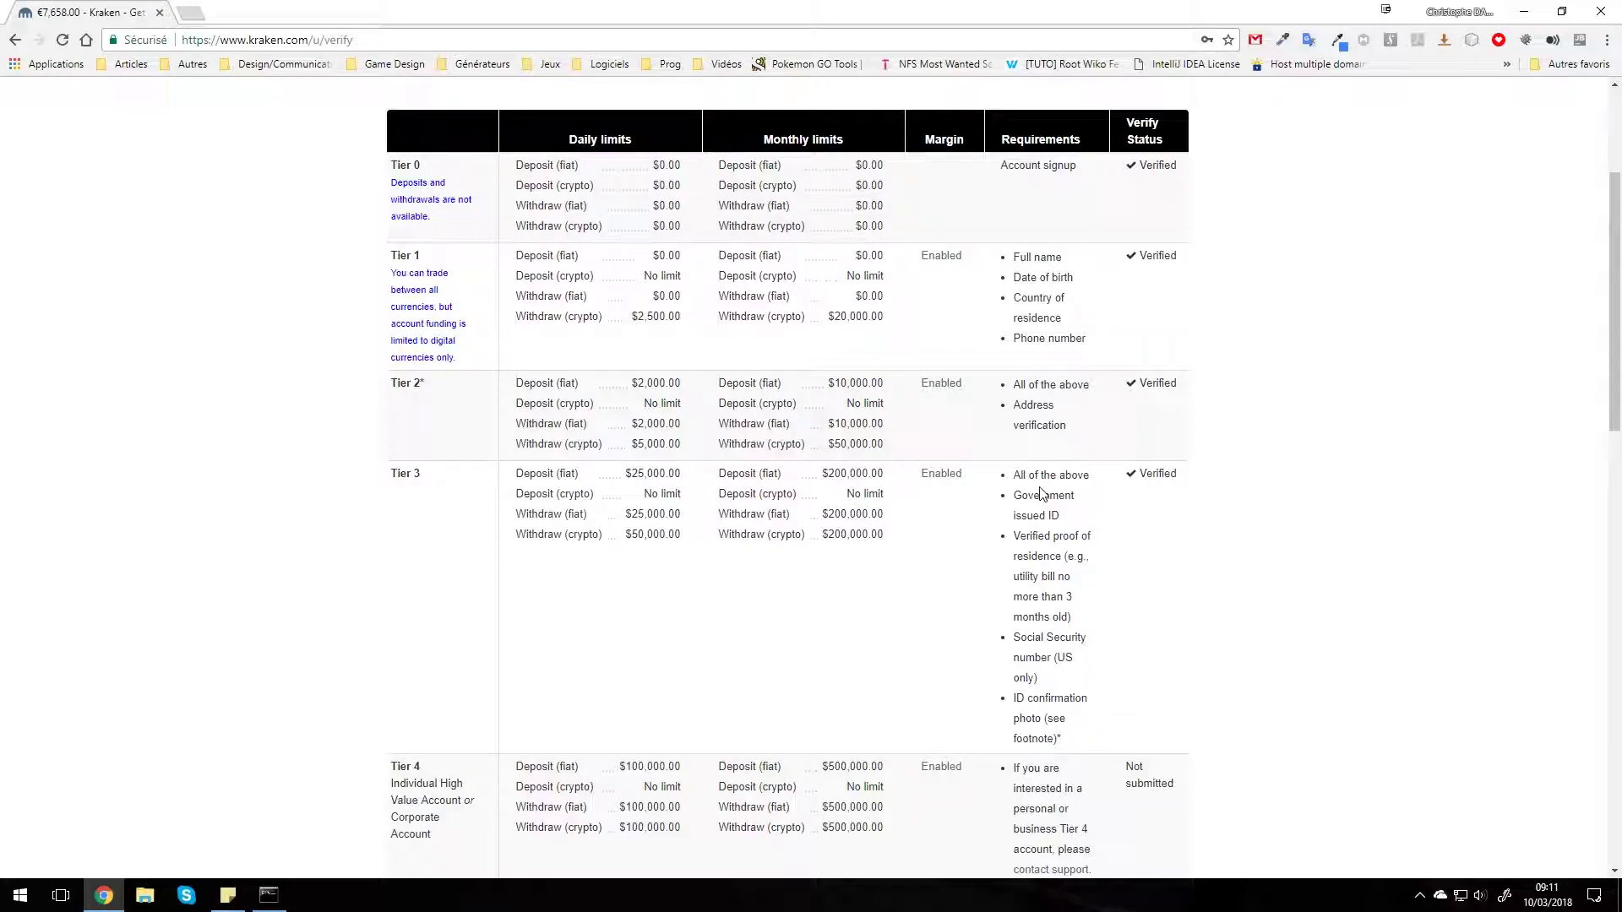
{"action": "left_click_drag", "start_coordinate": [441, 480], "coordinate": [444, 478]}
{"action": "left_click", "coordinate": [444, 478]}
{"action": "left_click_drag", "start_coordinate": [459, 483], "coordinate": [386, 471]}
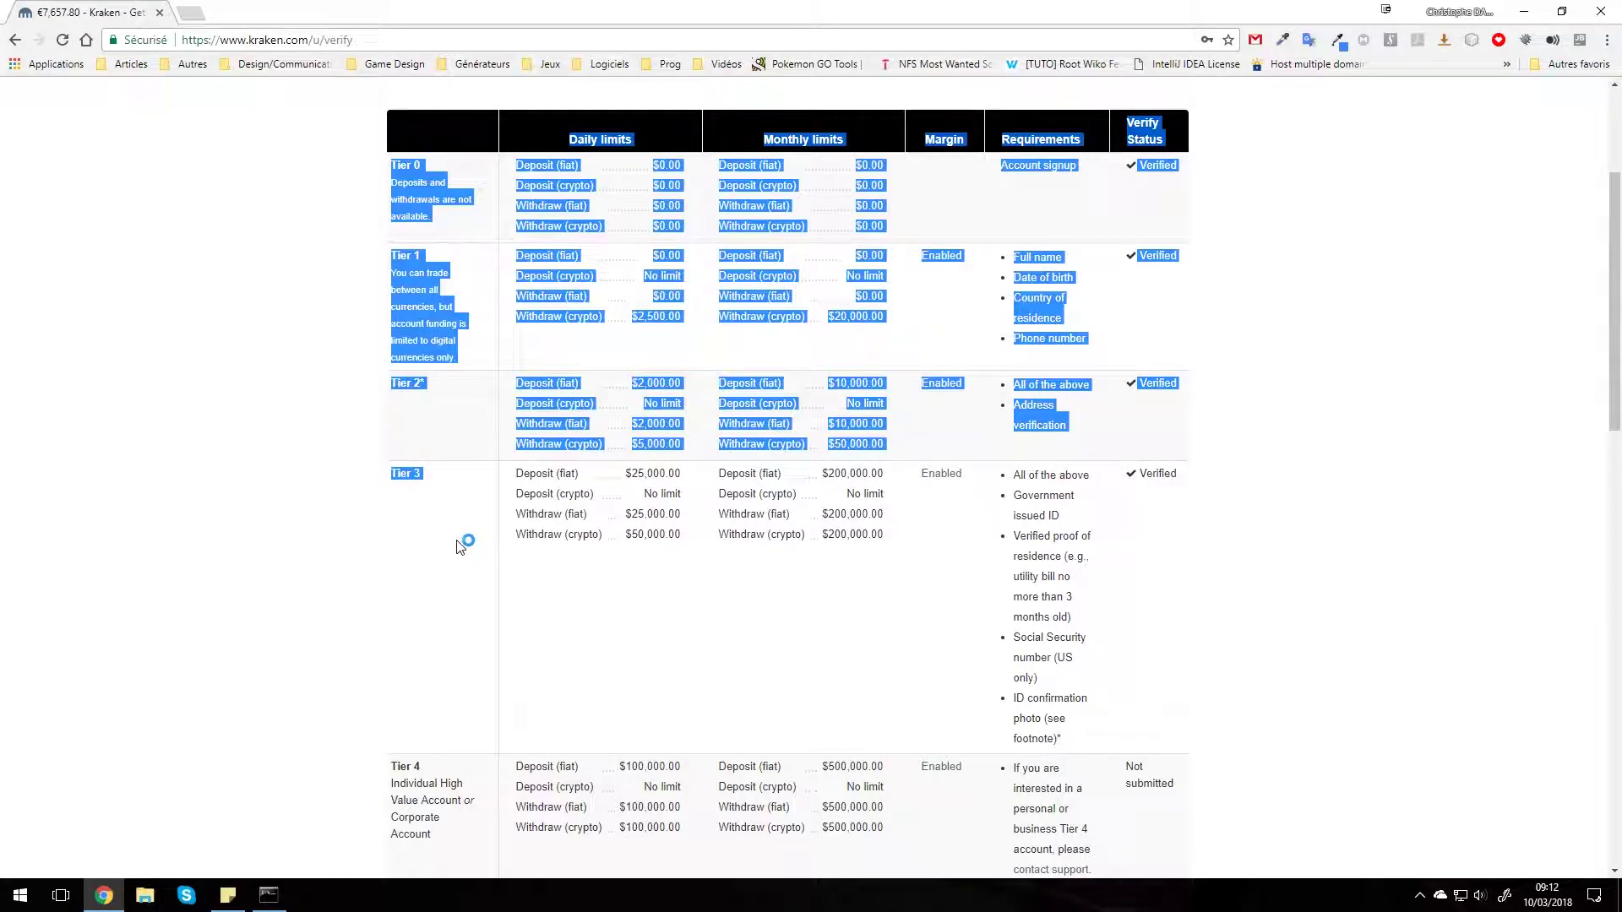
{"action": "left_click", "coordinate": [463, 548]}
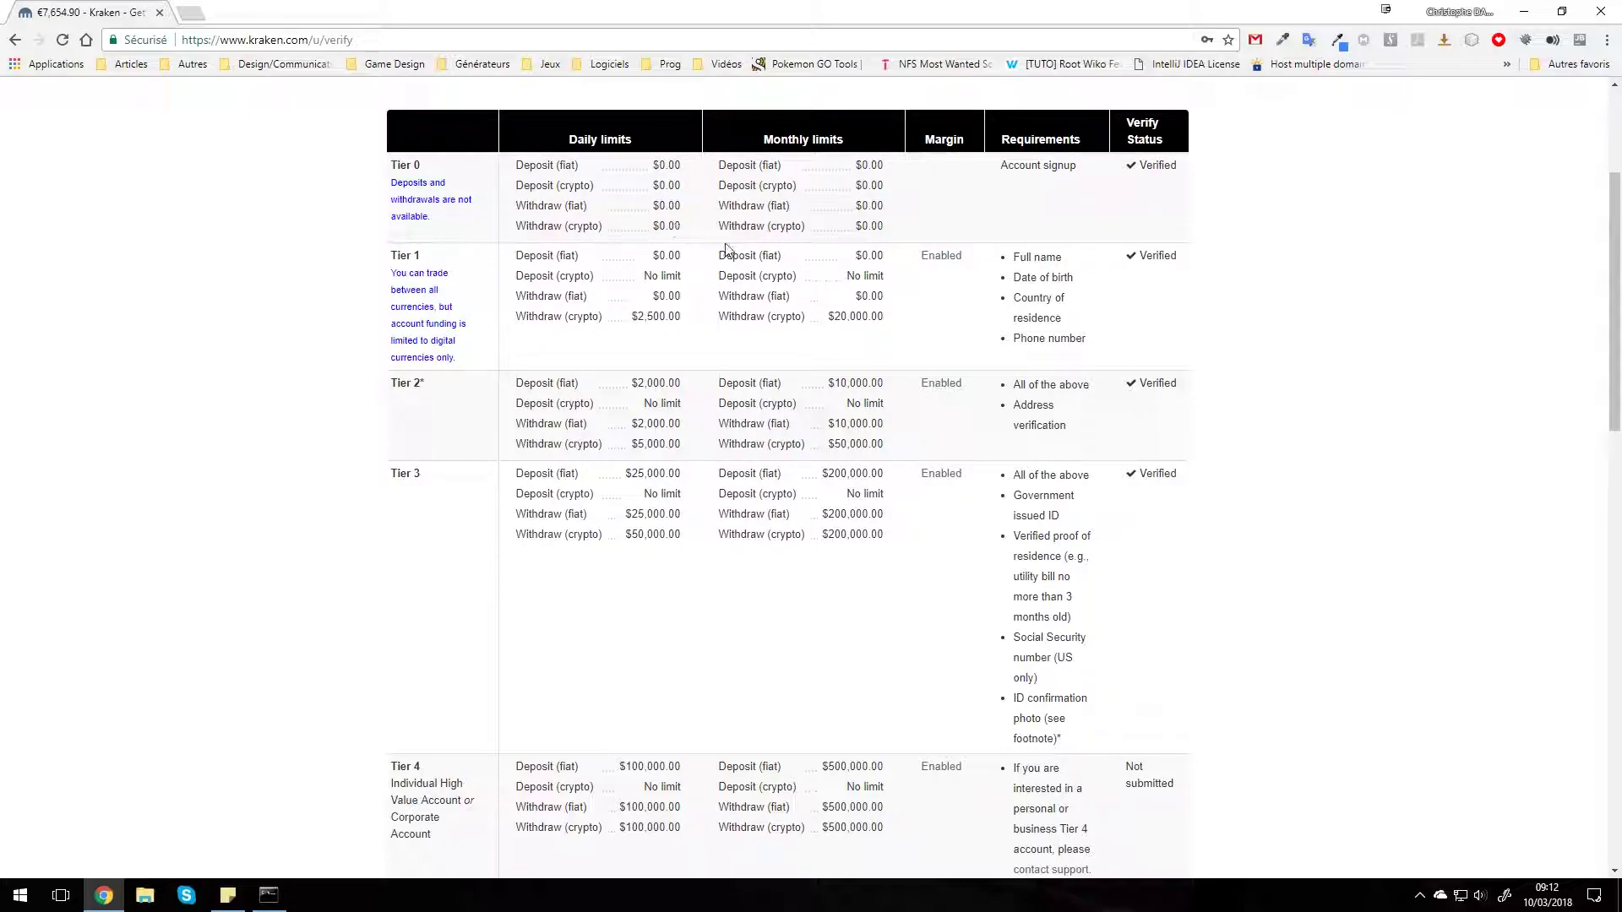
Examine the Tier 1 fiat and crypto deposit and withdrawal limits, daily and monthly
{"action": "left_click_drag", "start_coordinate": [681, 254], "coordinate": [496, 259]}
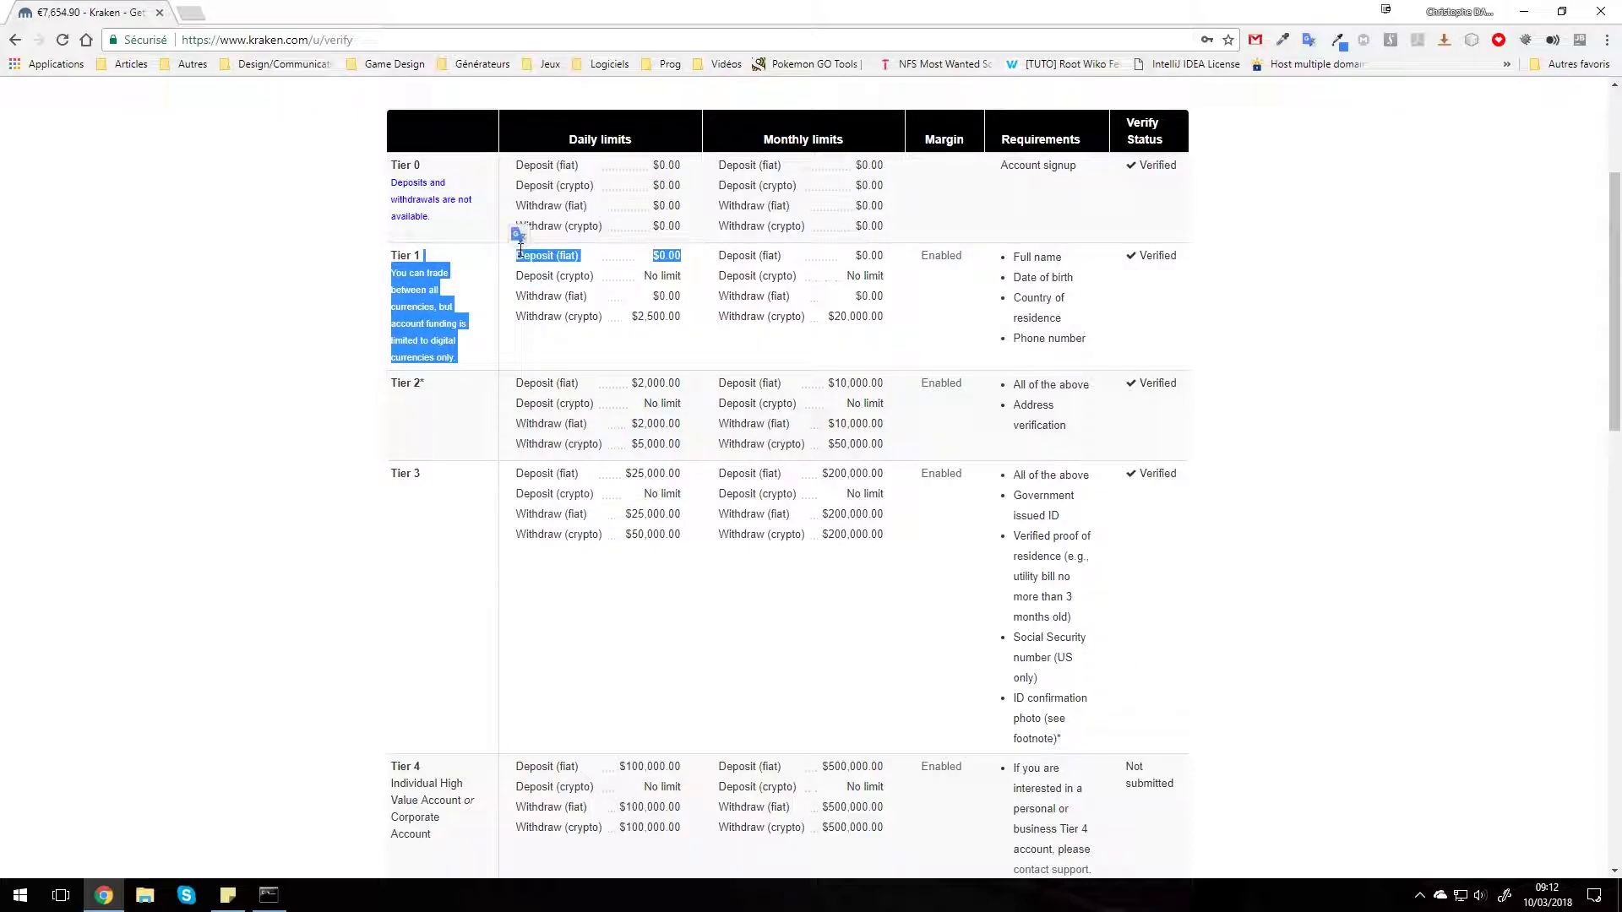
{"action": "left_click", "coordinate": [576, 252]}
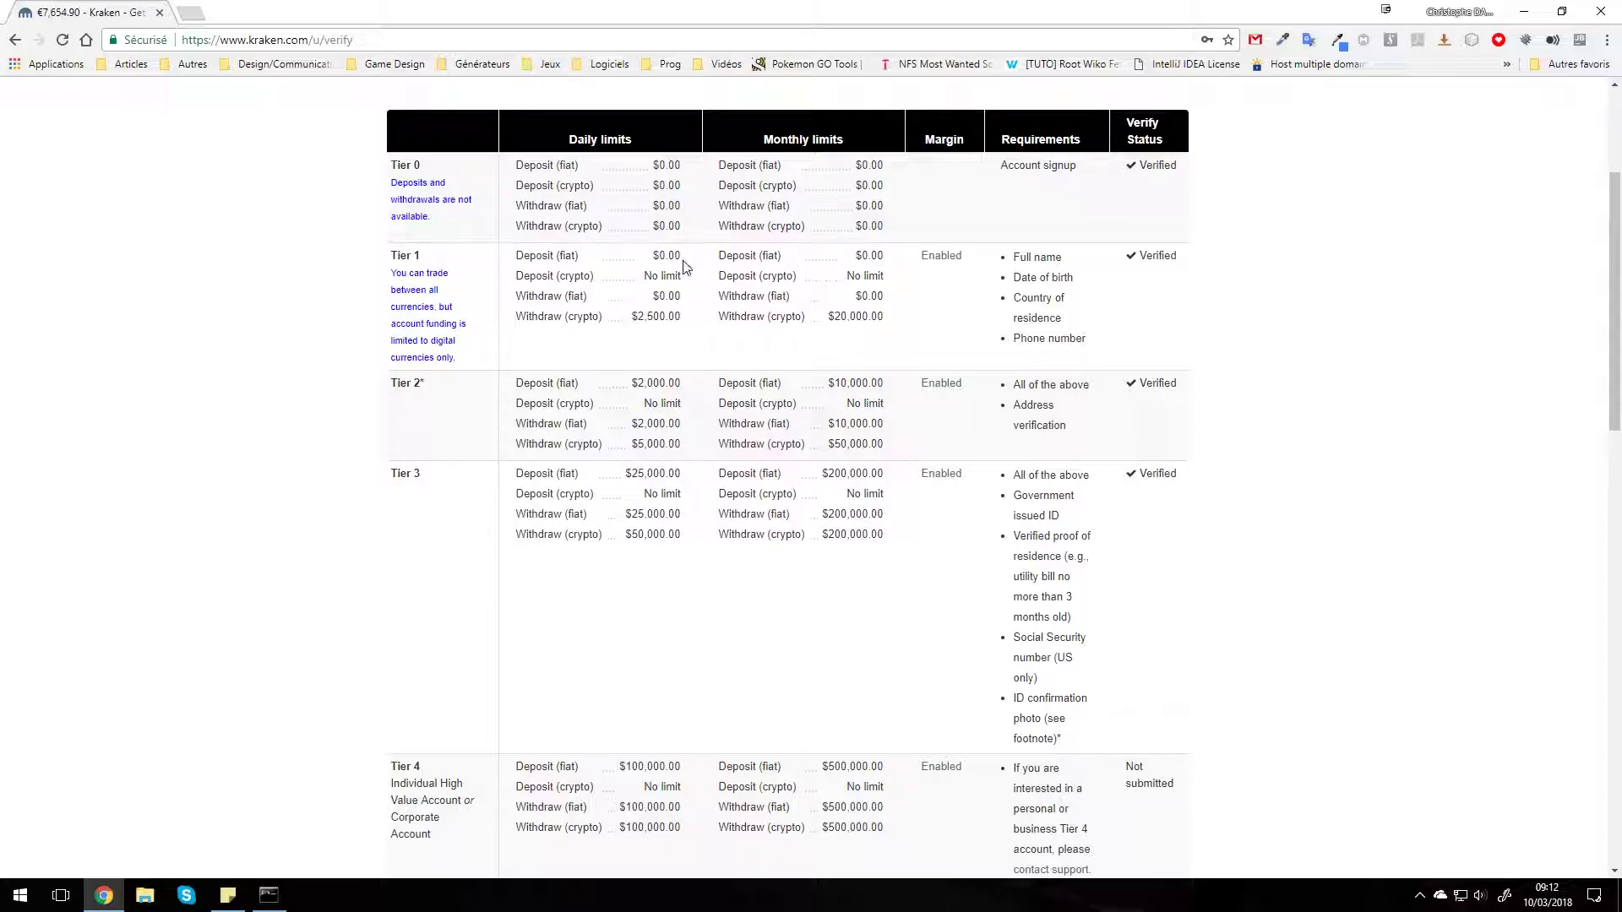
{"action": "left_click_drag", "start_coordinate": [682, 297], "coordinate": [522, 292]}
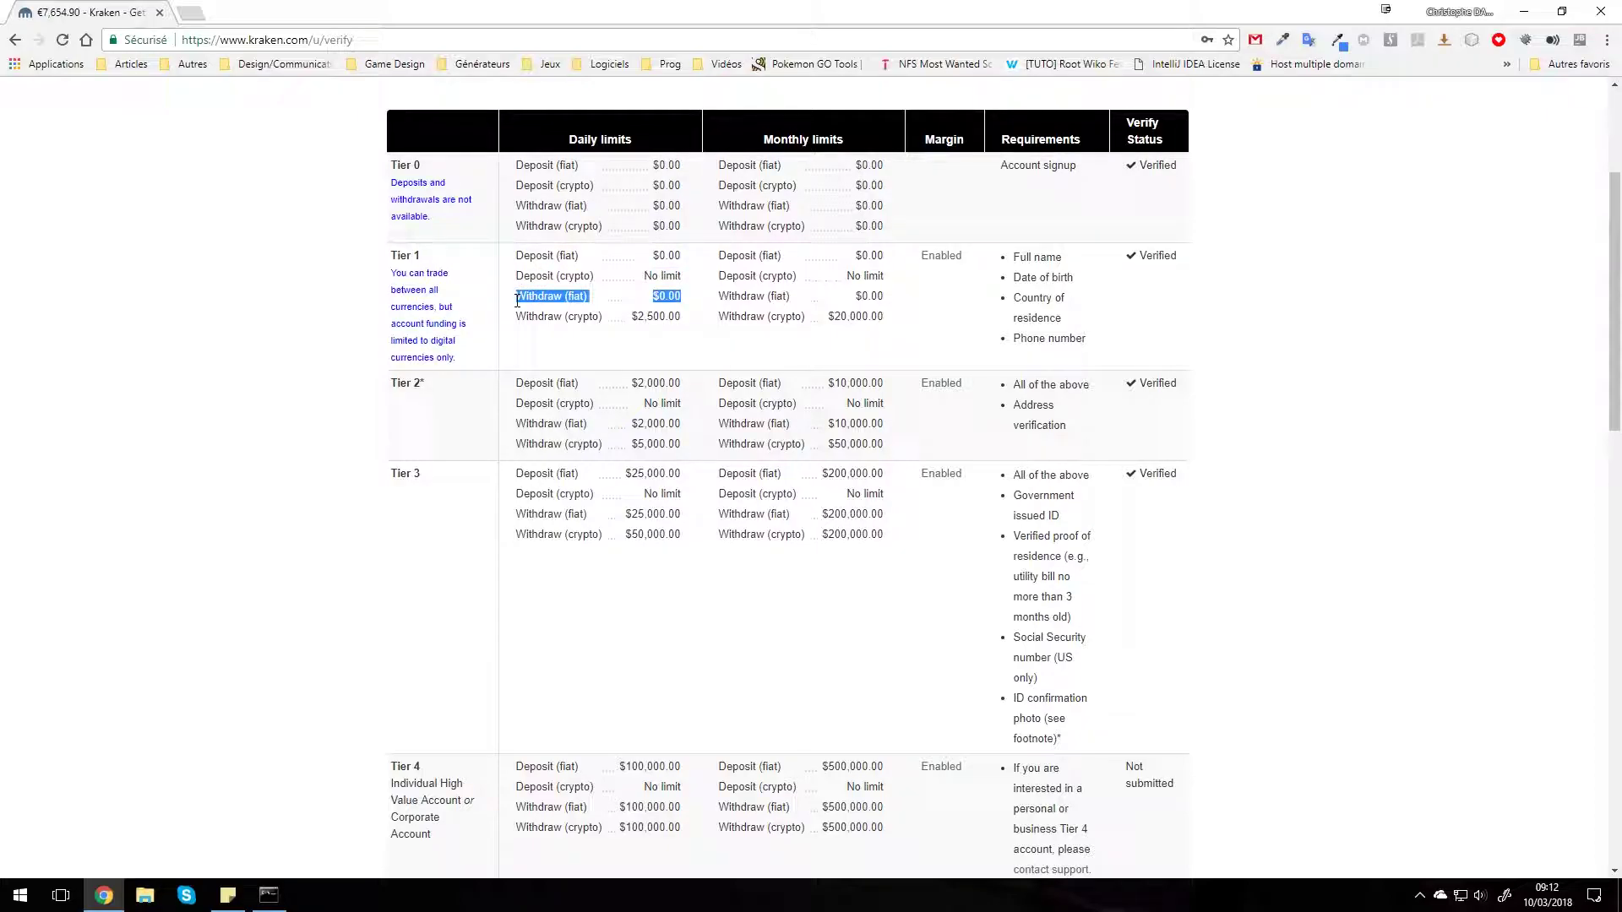
{"action": "left_click", "coordinate": [605, 296]}
{"action": "left_click_drag", "start_coordinate": [691, 279], "coordinate": [518, 277]}
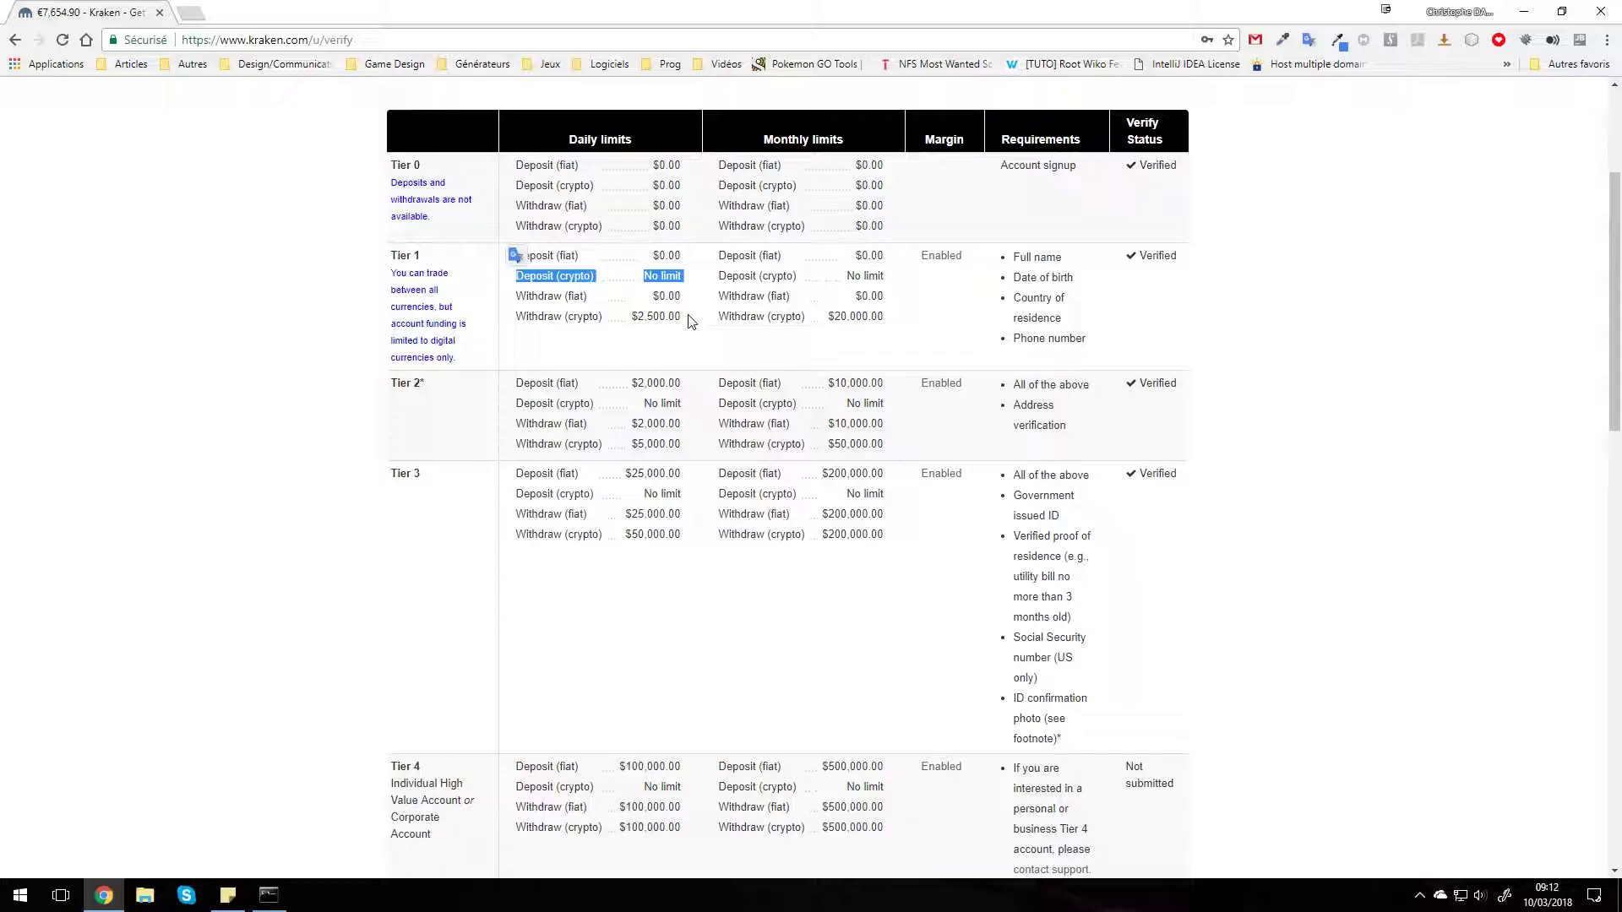
{"action": "left_click_drag", "start_coordinate": [691, 321], "coordinate": [609, 325]}
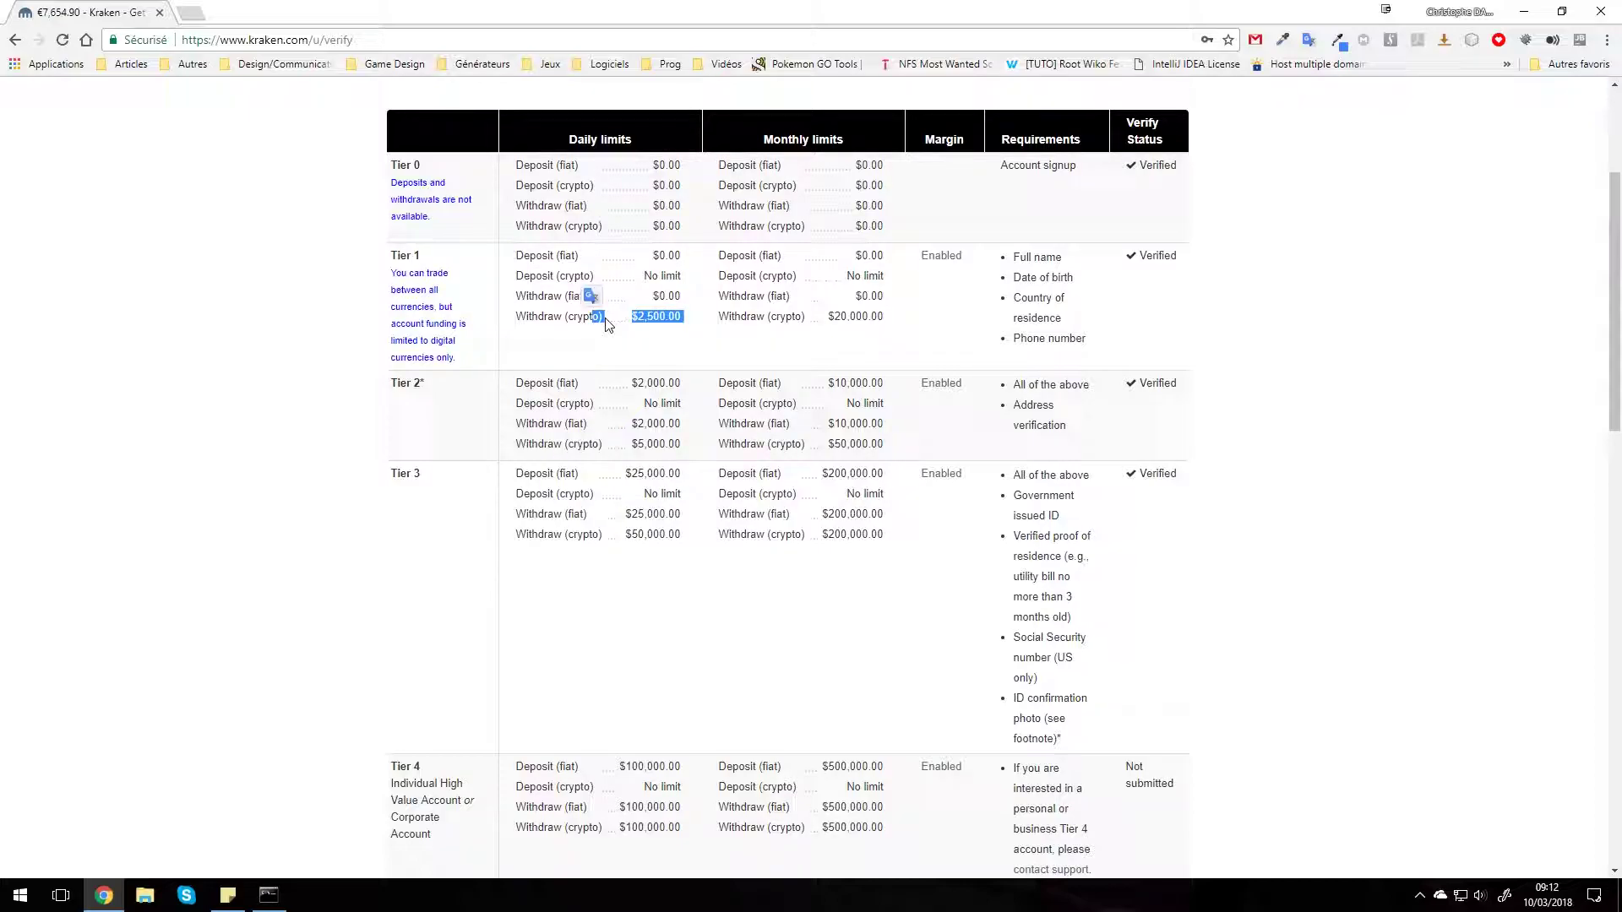
{"action": "left_click", "coordinate": [638, 338]}
{"action": "left_click_drag", "start_coordinate": [885, 319], "coordinate": [817, 330]}
{"action": "left_click", "coordinate": [924, 327]}
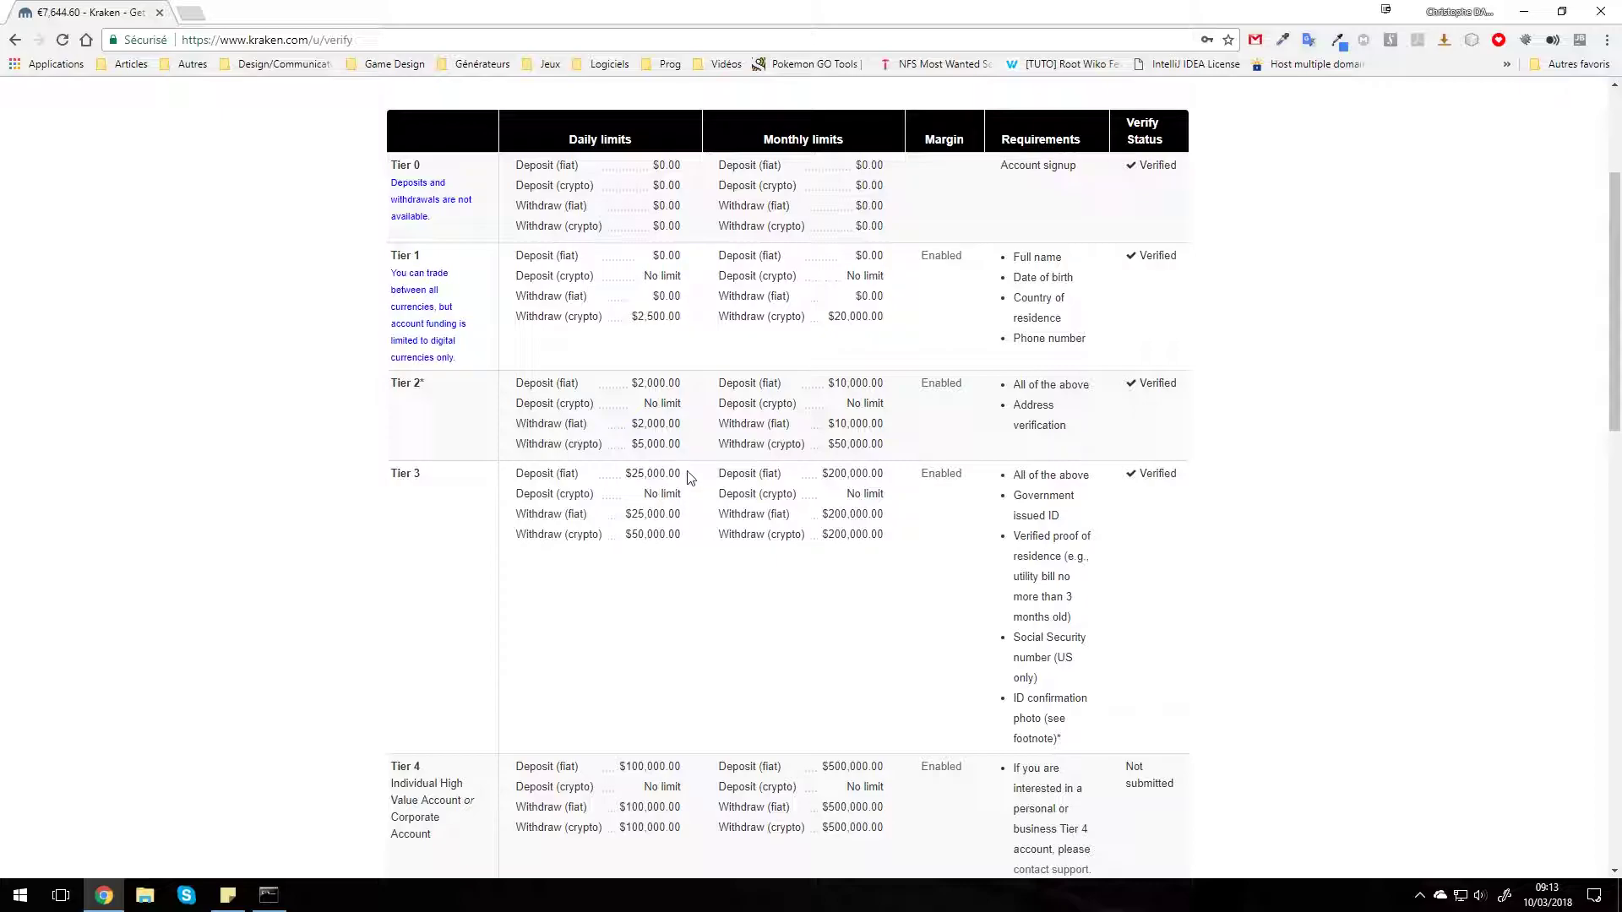
Examine the Tier 4 daily fiat and crypto deposit limits
{"action": "scroll", "coordinate": [745, 693], "scroll_direction": "down", "scroll_amount": 3}
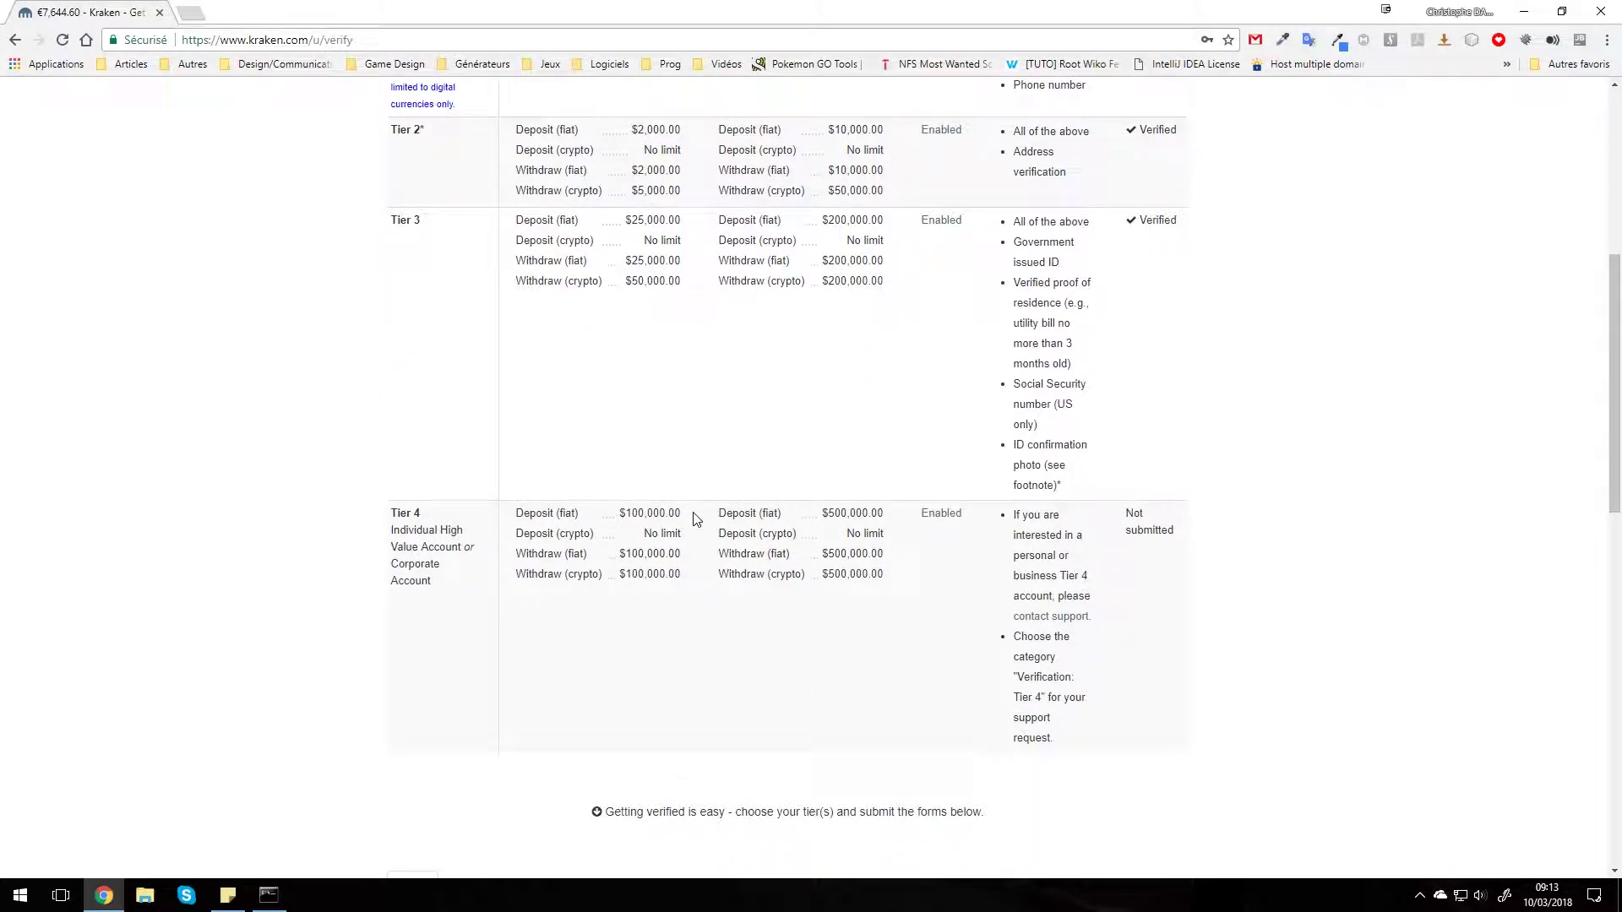
{"action": "left_click_drag", "start_coordinate": [694, 519], "coordinate": [621, 517]}
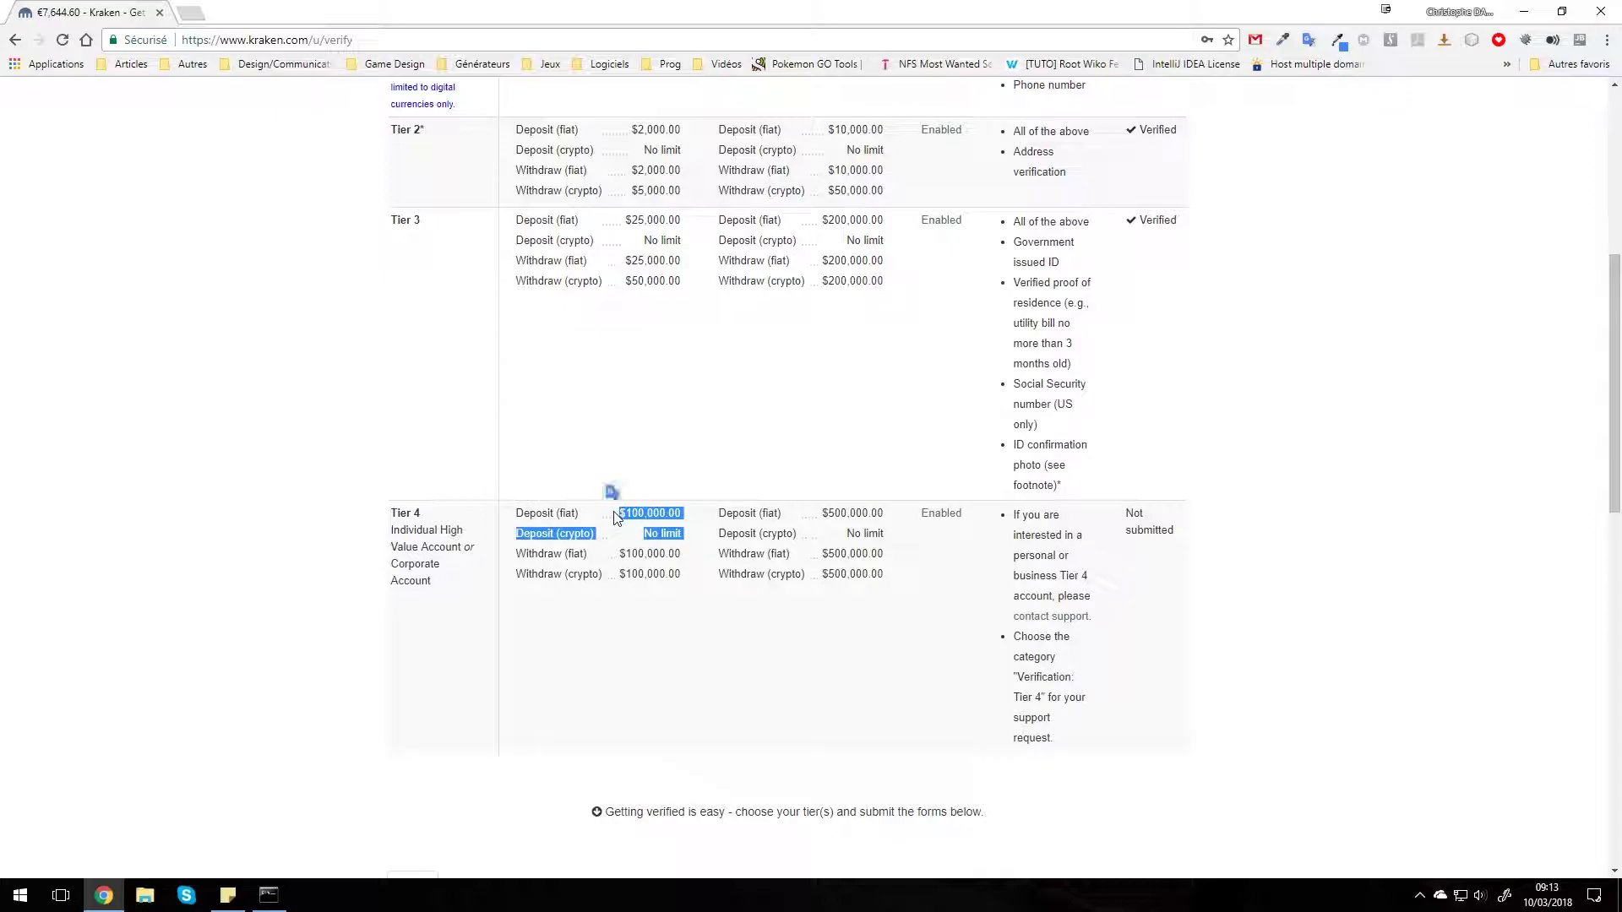
{"action": "left_click", "coordinate": [559, 502]}
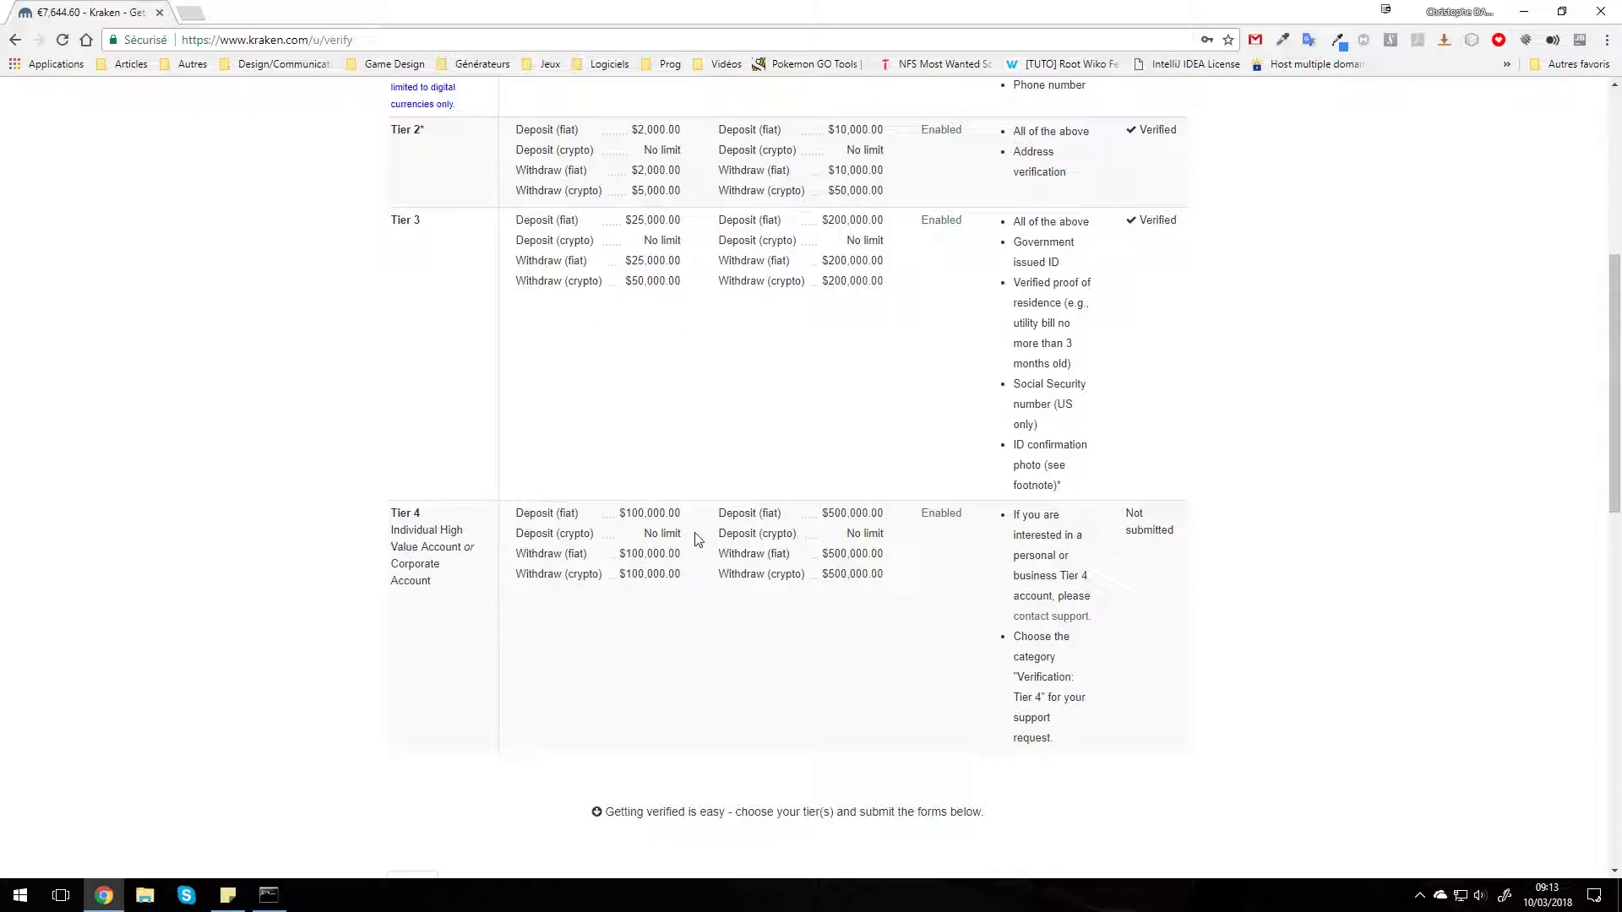
{"action": "left_click_drag", "start_coordinate": [694, 537], "coordinate": [510, 538]}
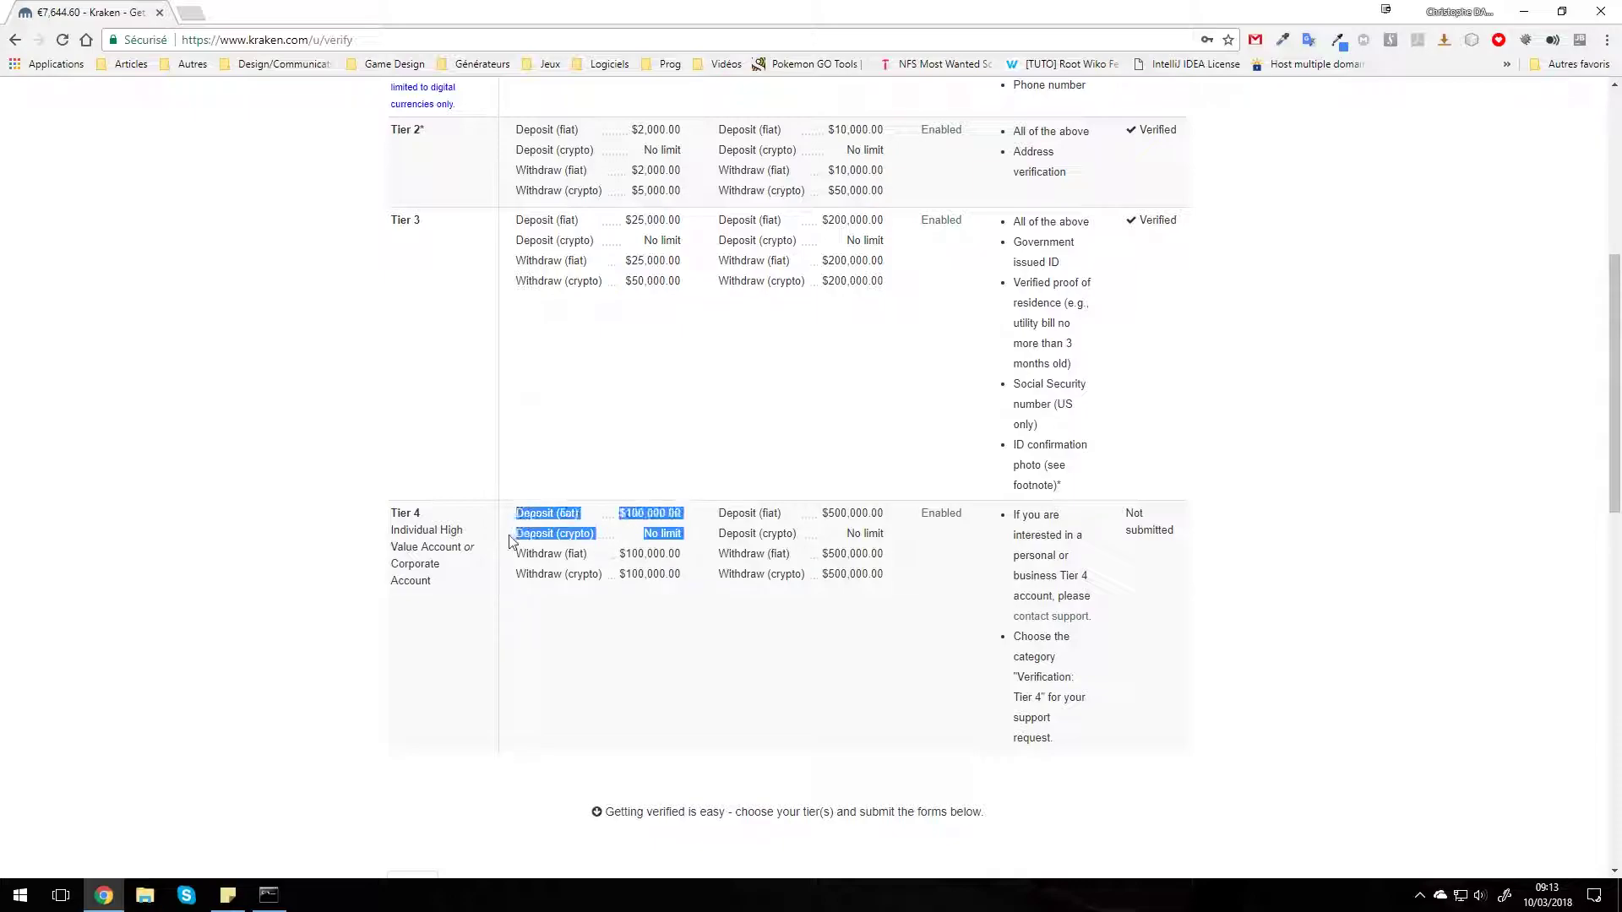
{"action": "left_click", "coordinate": [678, 414]}
{"action": "right_click", "coordinate": [732, 400]}
{"action": "left_click", "coordinate": [647, 411]}
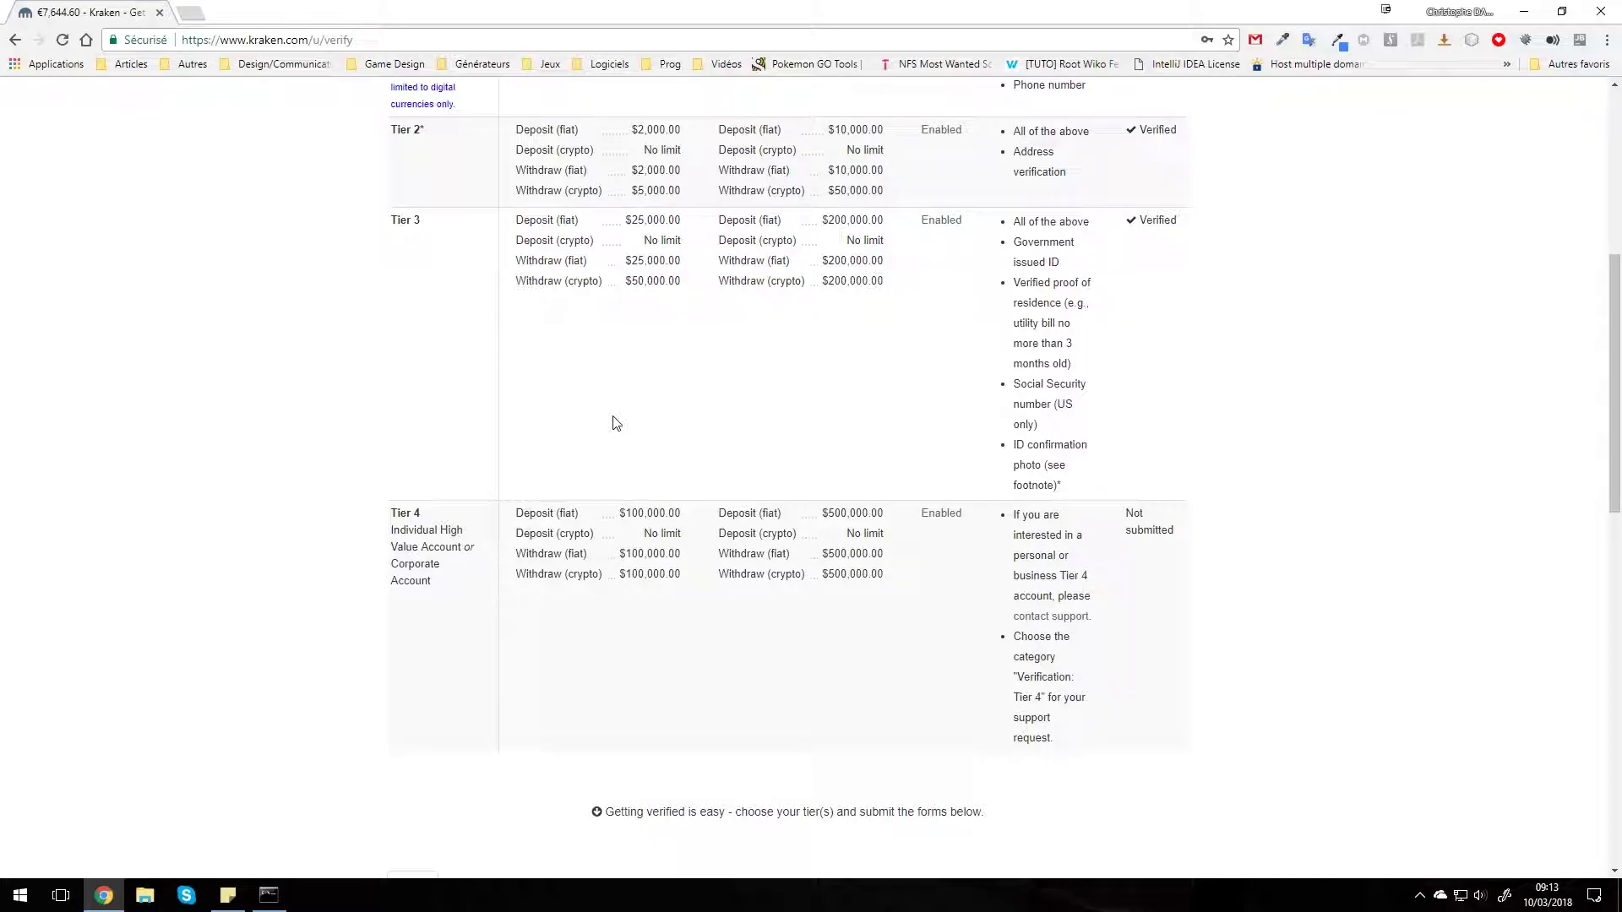
{"action": "scroll", "coordinate": [649, 478], "scroll_direction": "up", "scroll_amount": 6}
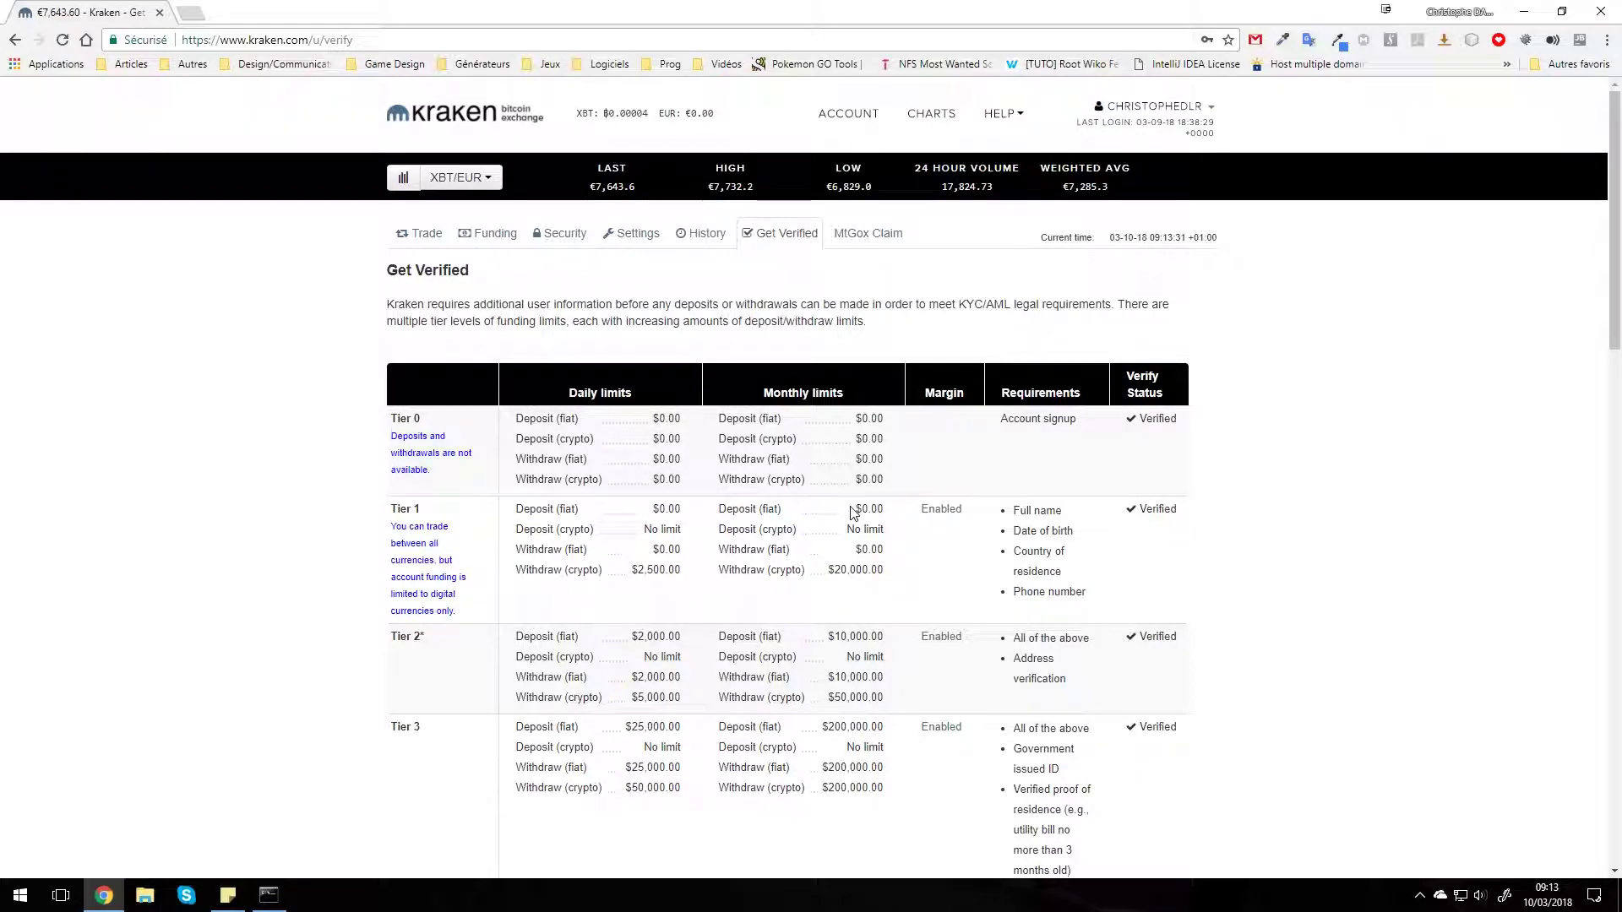
Review the Tier 1 monthly crypto withdrawal limit and the Tier 2 row
{"action": "scroll", "coordinate": [933, 570], "scroll_direction": "down", "scroll_amount": 2}
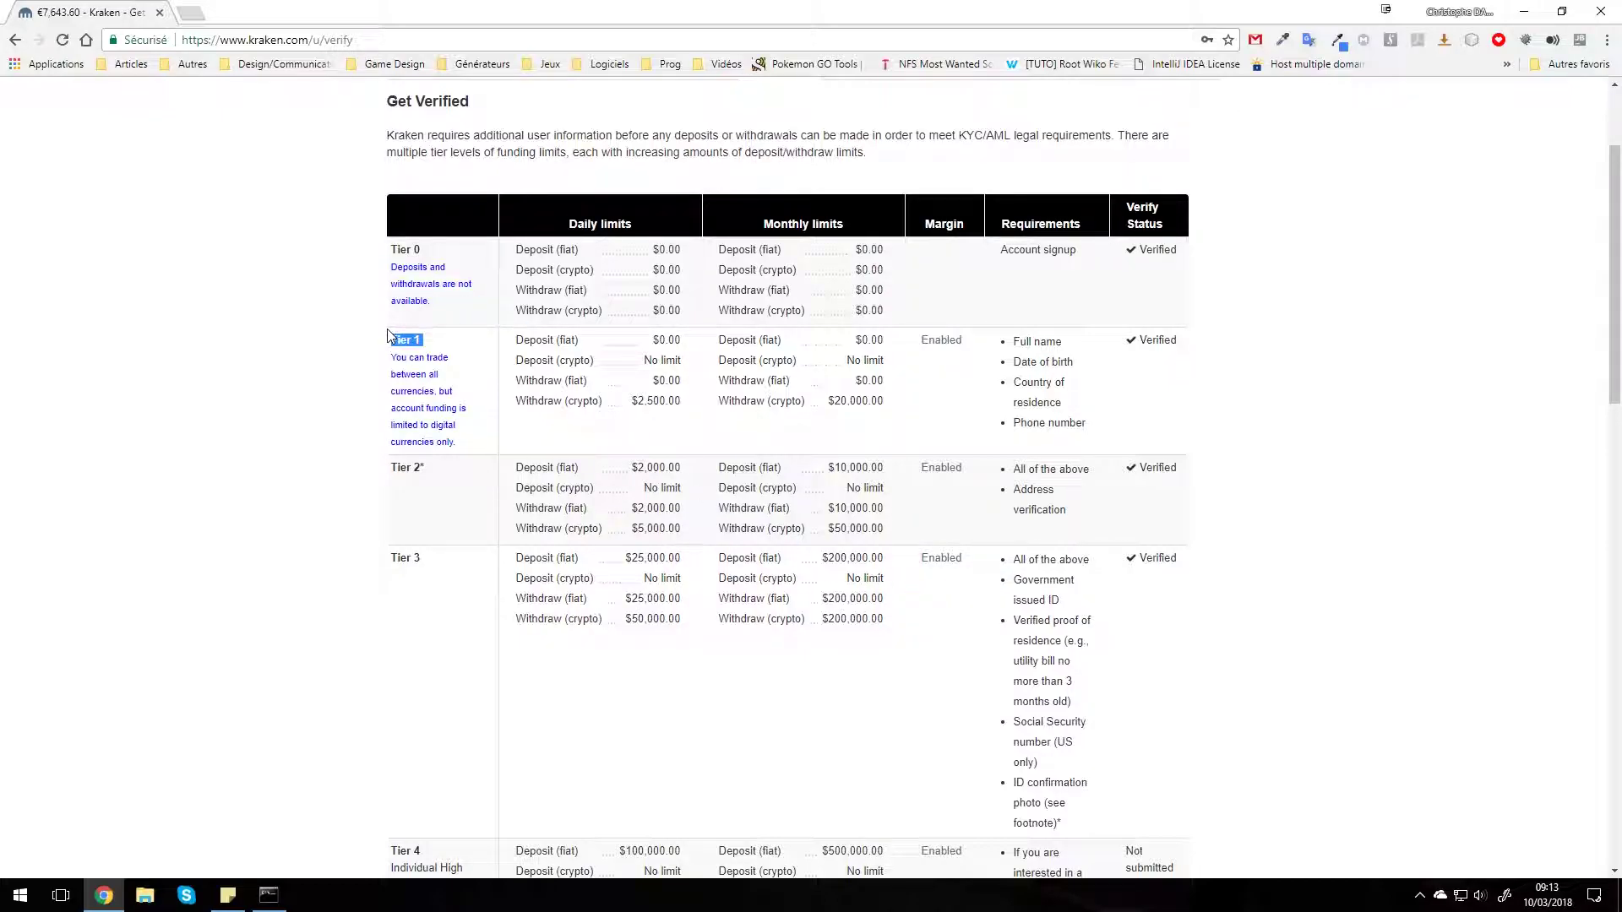
{"action": "left_click", "coordinate": [887, 418]}
{"action": "left_click_drag", "start_coordinate": [898, 407], "coordinate": [819, 414]}
{"action": "left_click", "coordinate": [799, 425]}
{"action": "mouse_move", "coordinate": [429, 470]}
{"action": "left_mouse_down"}
{"action": "mouse_move", "coordinate": [379, 469]}
{"action": "mouse_move", "coordinate": [398, 472]}
{"action": "left_mouse_up"}
Open the Trade overview and examine the dated entries in the account ledger
{"action": "left_click", "coordinate": [579, 419]}
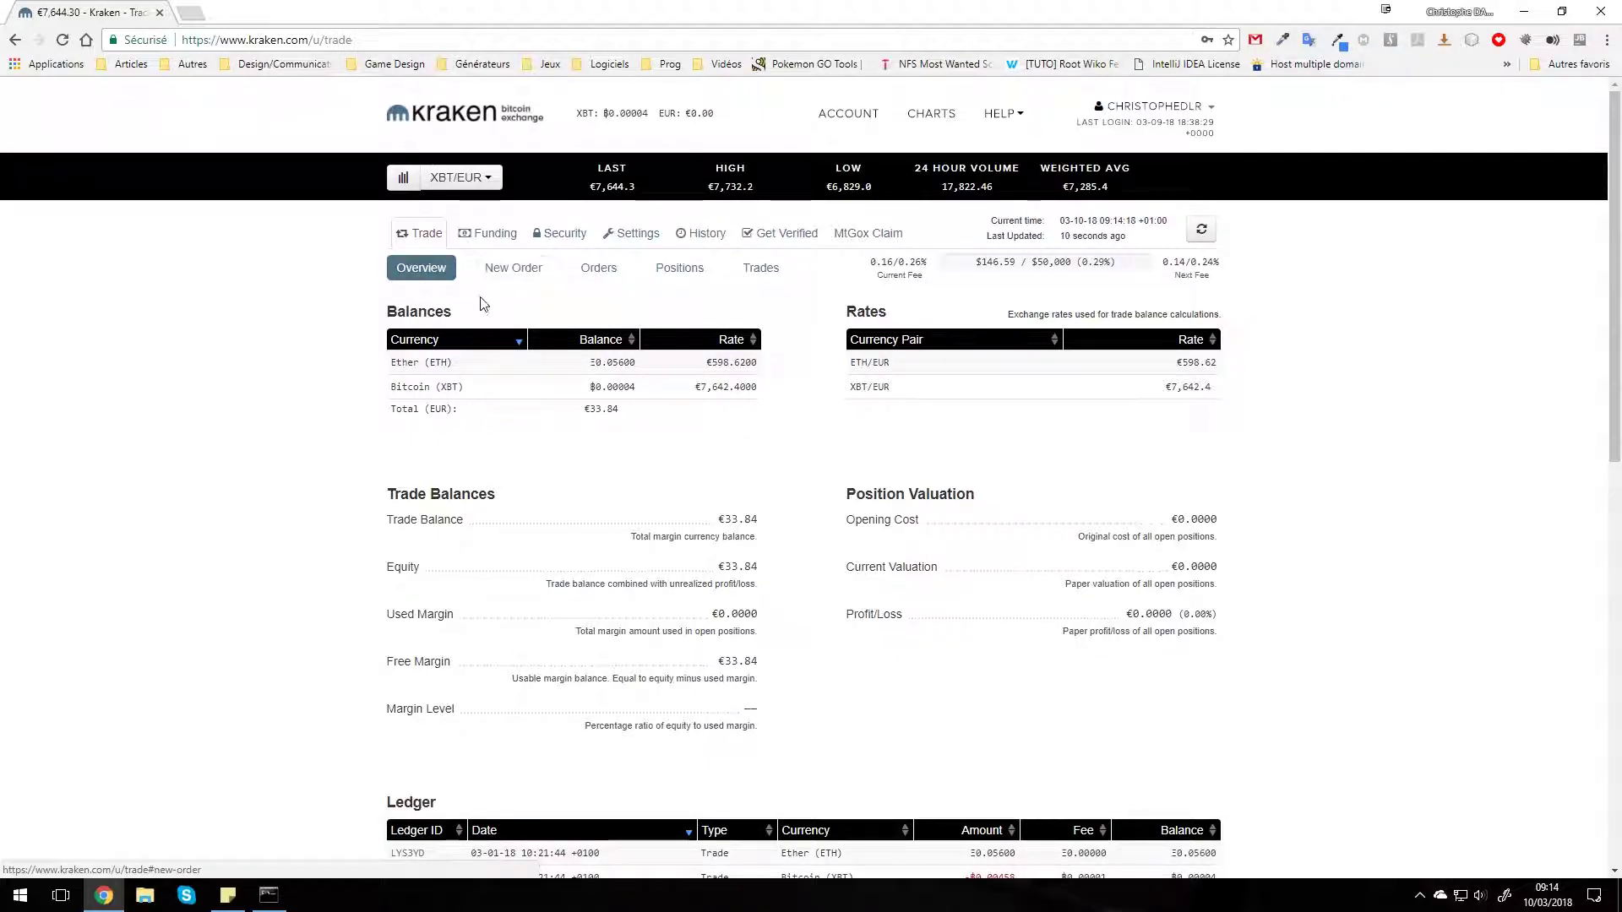
{"action": "scroll", "coordinate": [791, 698], "scroll_direction": "down", "scroll_amount": 5}
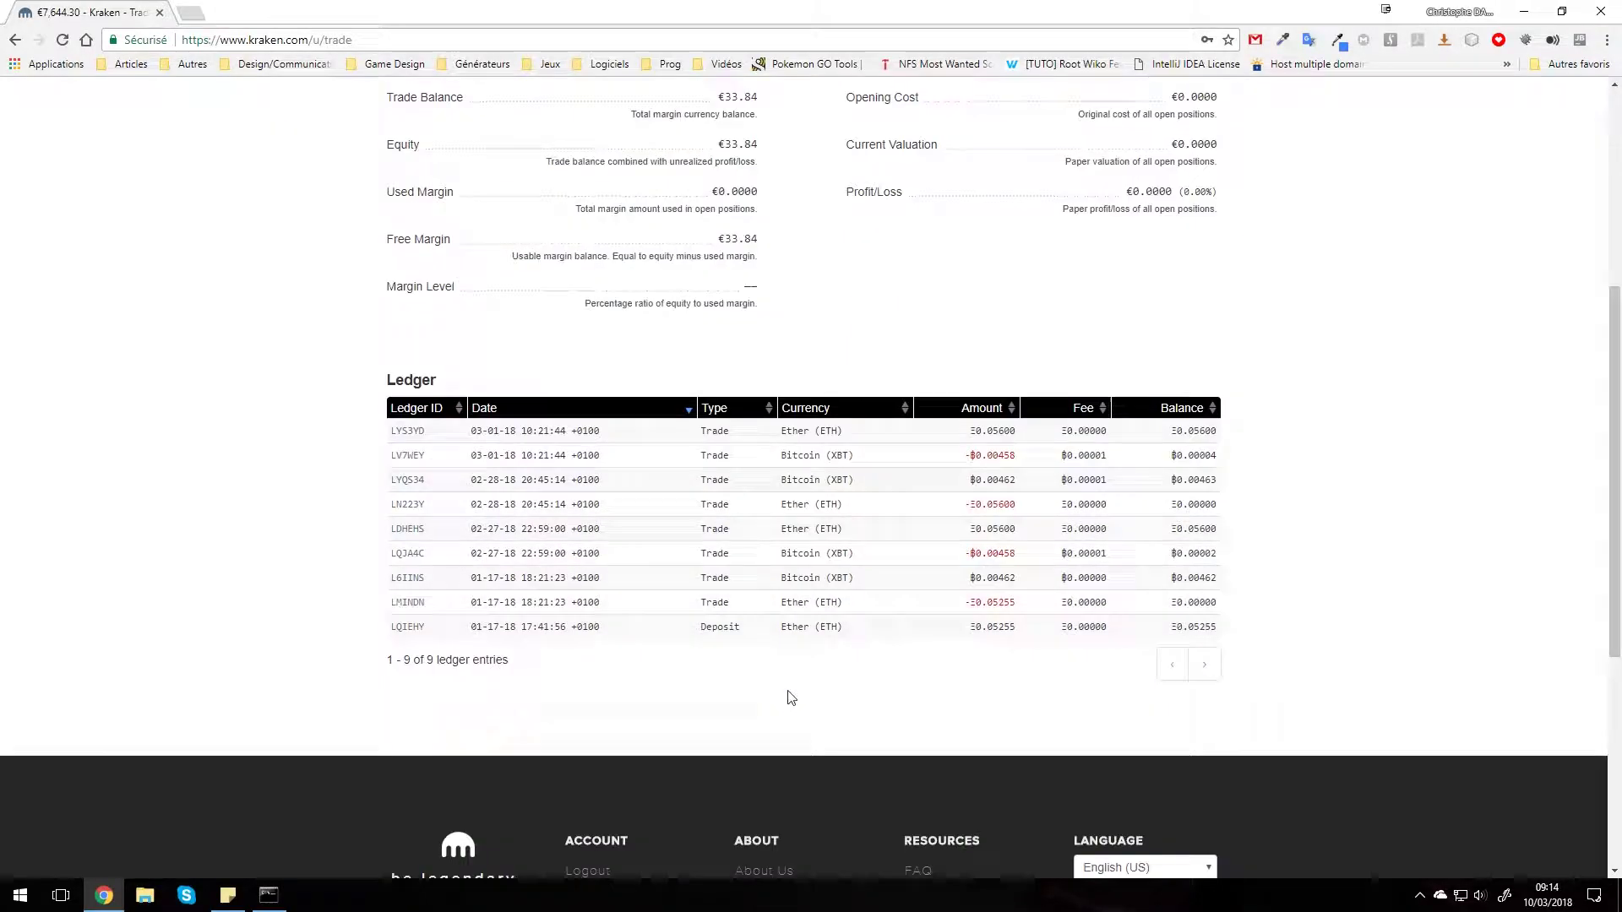
{"action": "left_click_drag", "start_coordinate": [695, 647], "coordinate": [571, 456]}
{"action": "left_click", "coordinate": [824, 326]}
{"action": "scroll", "coordinate": [920, 591], "scroll_direction": "up", "scroll_amount": 5}
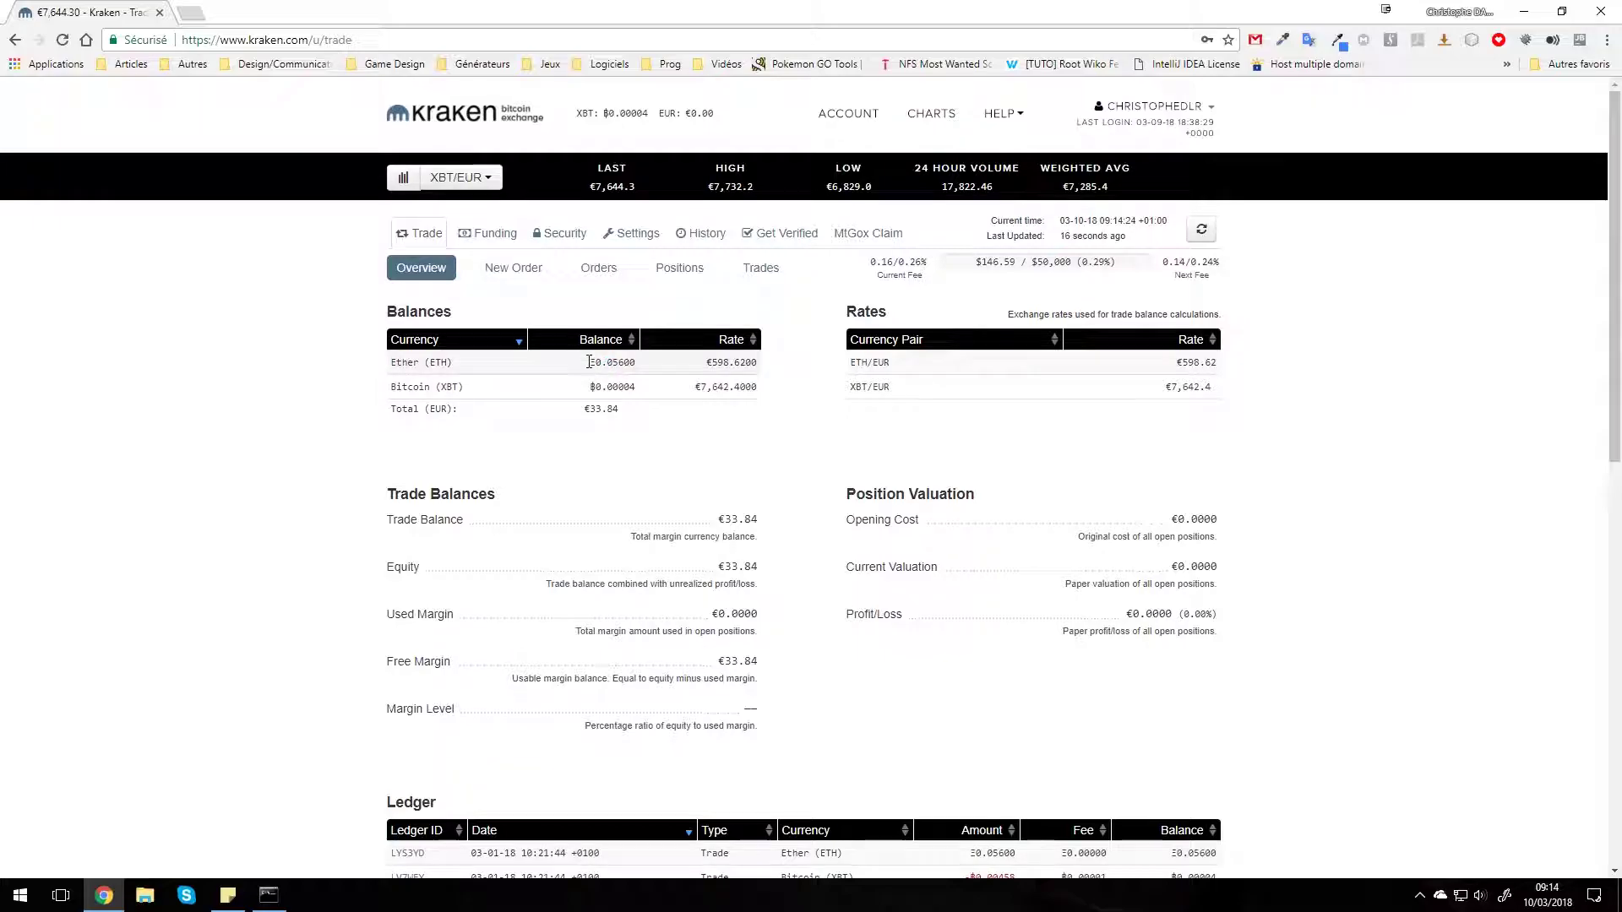
Examine the Ether and Bitcoin balances, their rates, the EUR total and the list of tradable currency pairs
{"action": "left_click_drag", "start_coordinate": [465, 312], "coordinate": [561, 417]}
{"action": "left_click", "coordinate": [525, 440]}
{"action": "left_click_drag", "start_coordinate": [589, 363], "coordinate": [760, 368]}
{"action": "left_click", "coordinate": [803, 445]}
{"action": "left_click", "coordinate": [452, 181]}
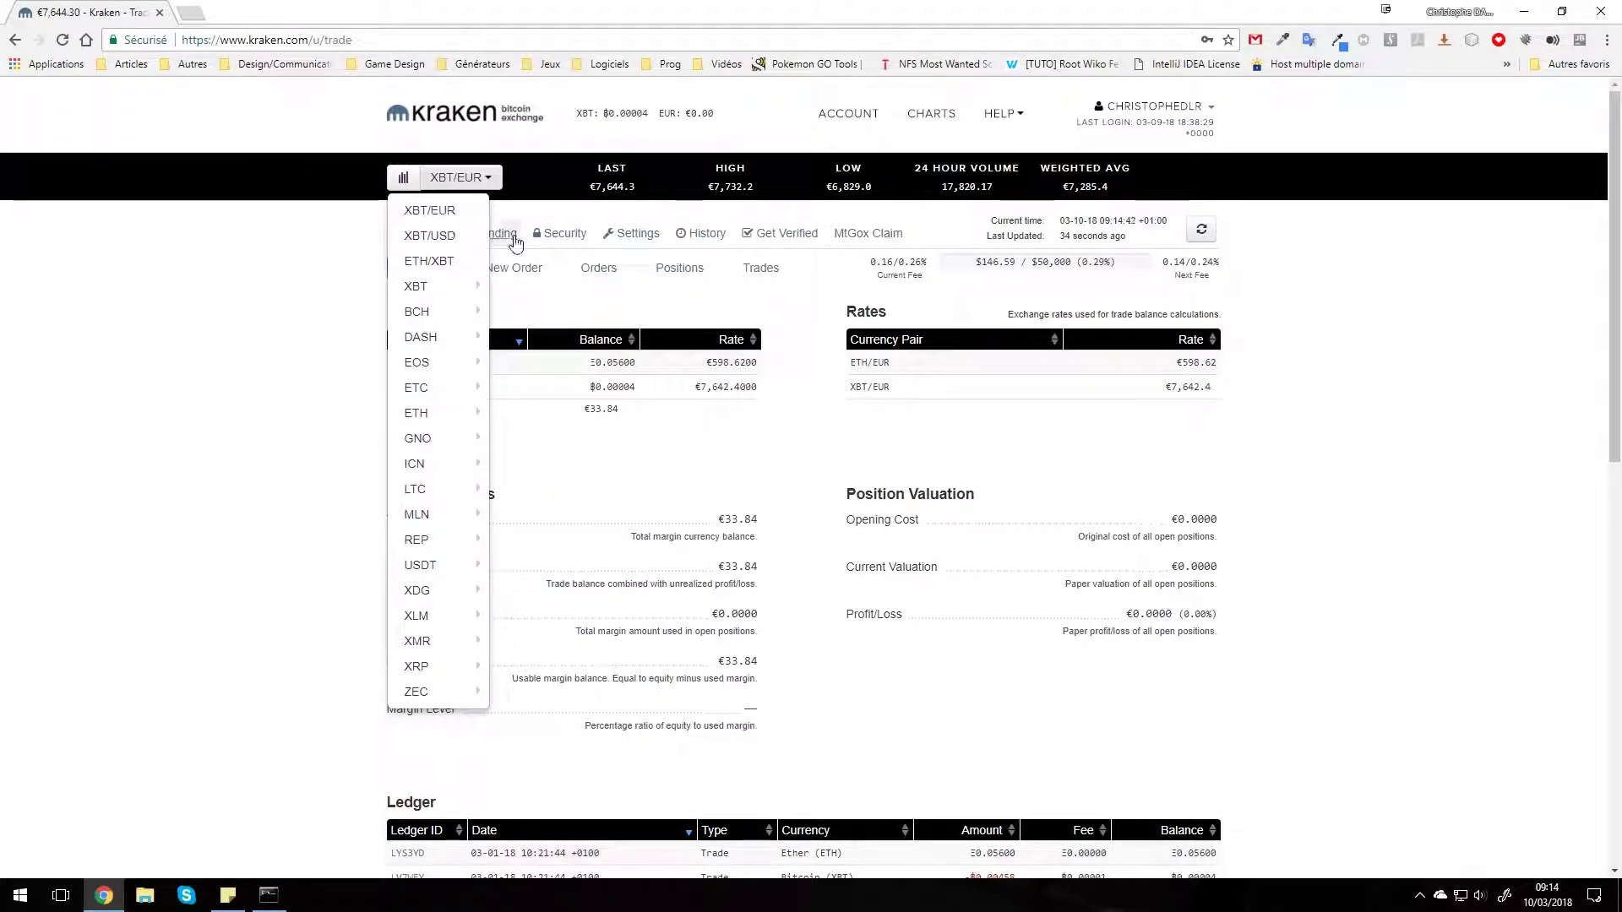
{"action": "left_click", "coordinate": [823, 413]}
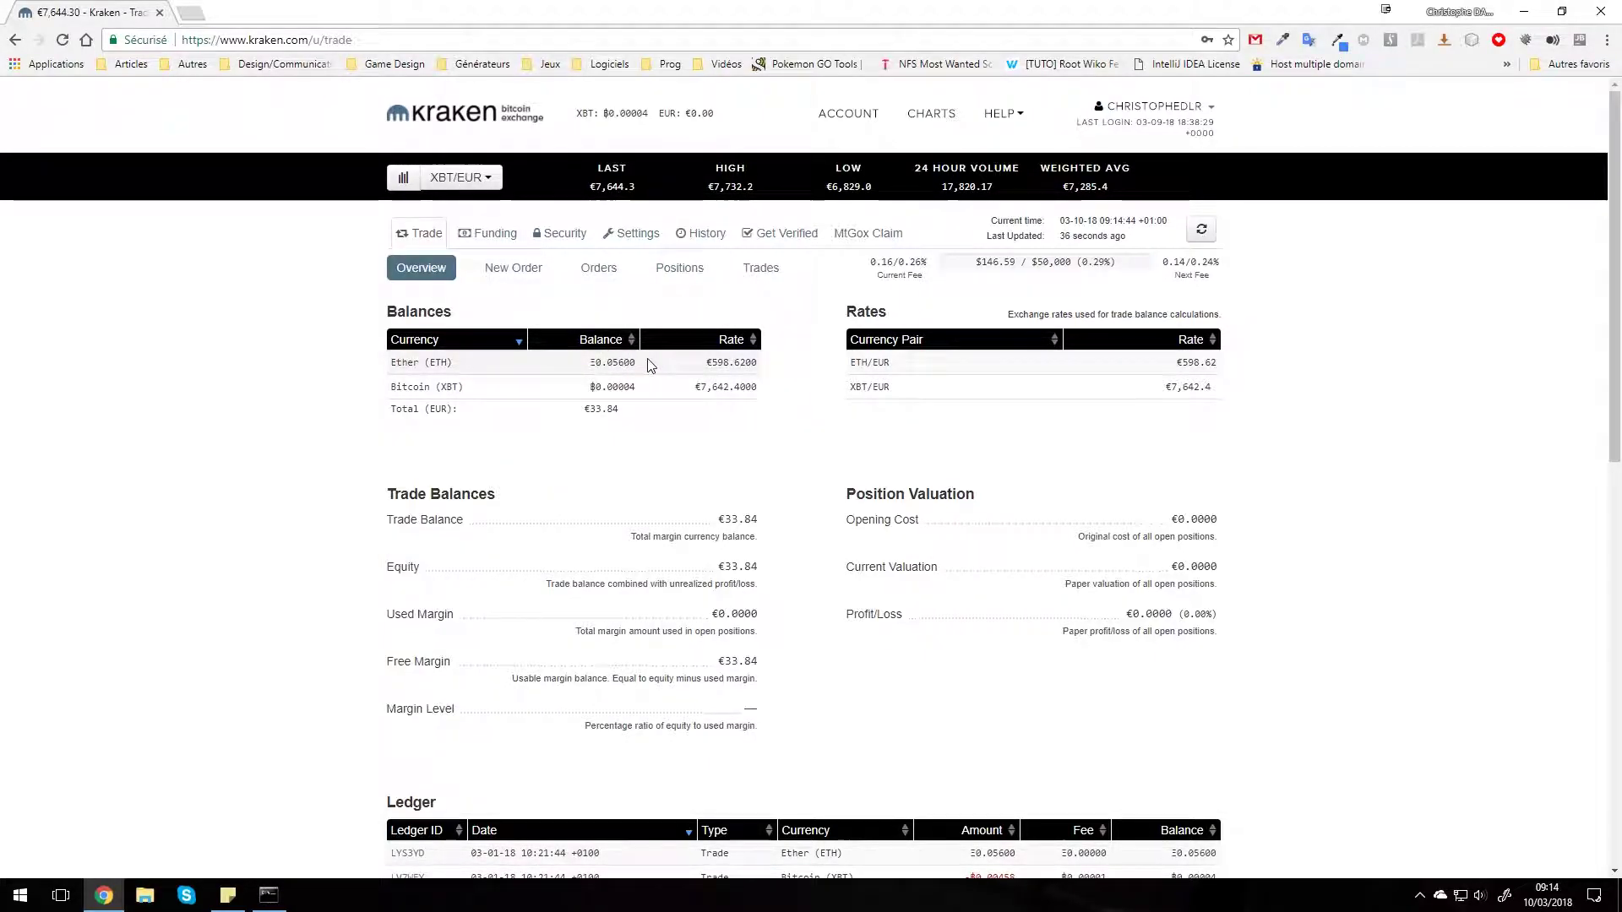
{"action": "left_click_drag", "start_coordinate": [650, 363], "coordinate": [620, 410]}
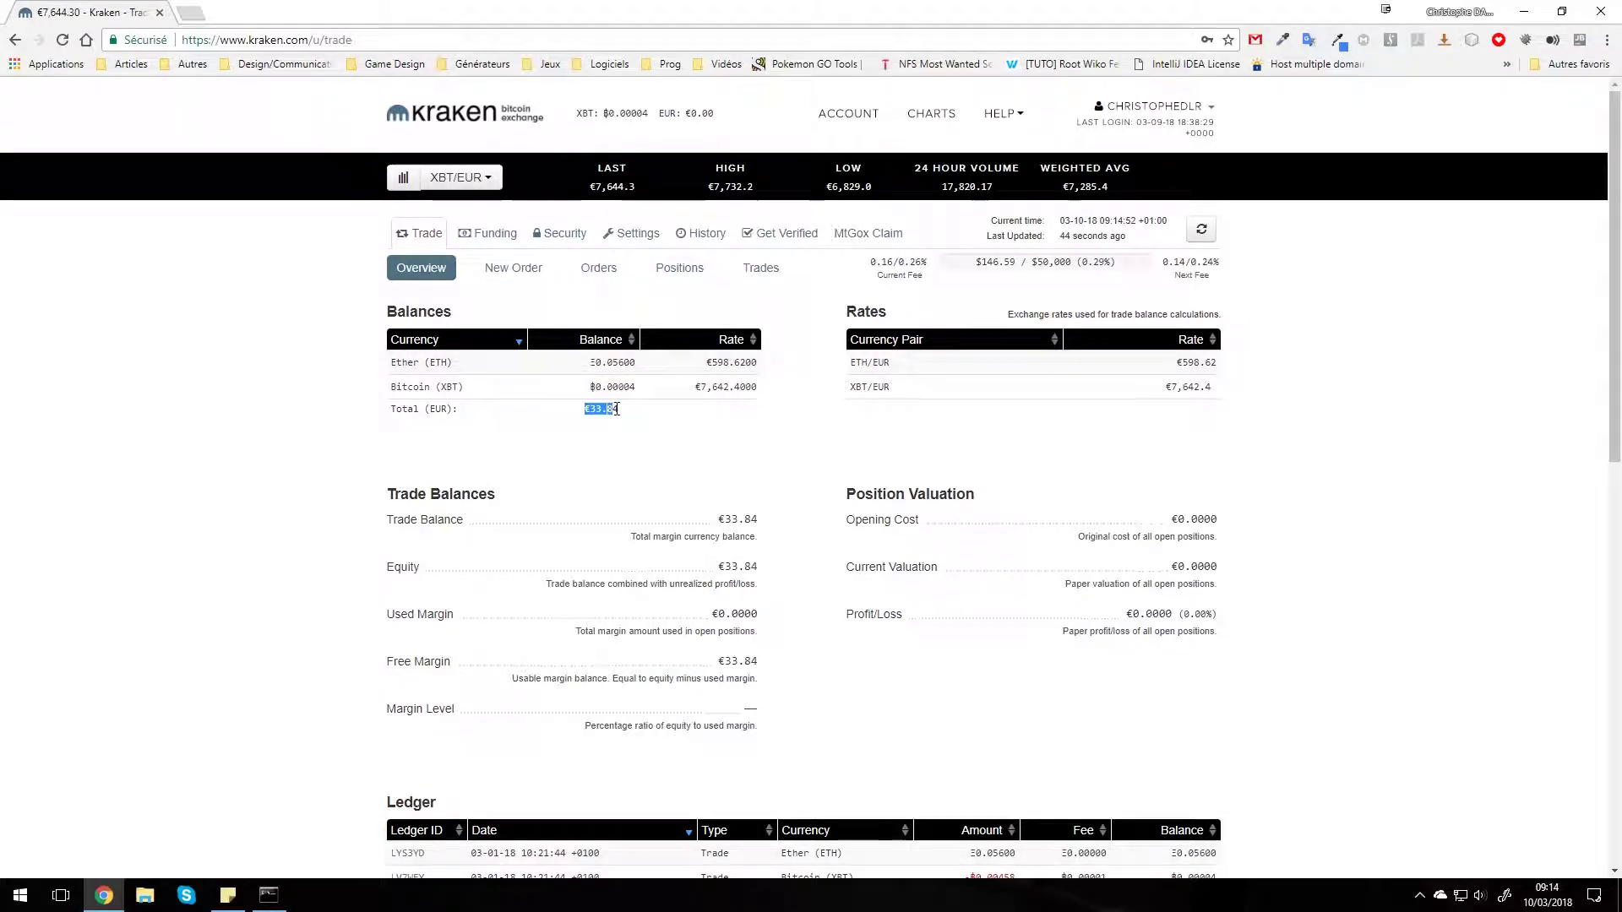
{"action": "left_click", "coordinate": [662, 416]}
{"action": "right_click", "coordinate": [751, 443]}
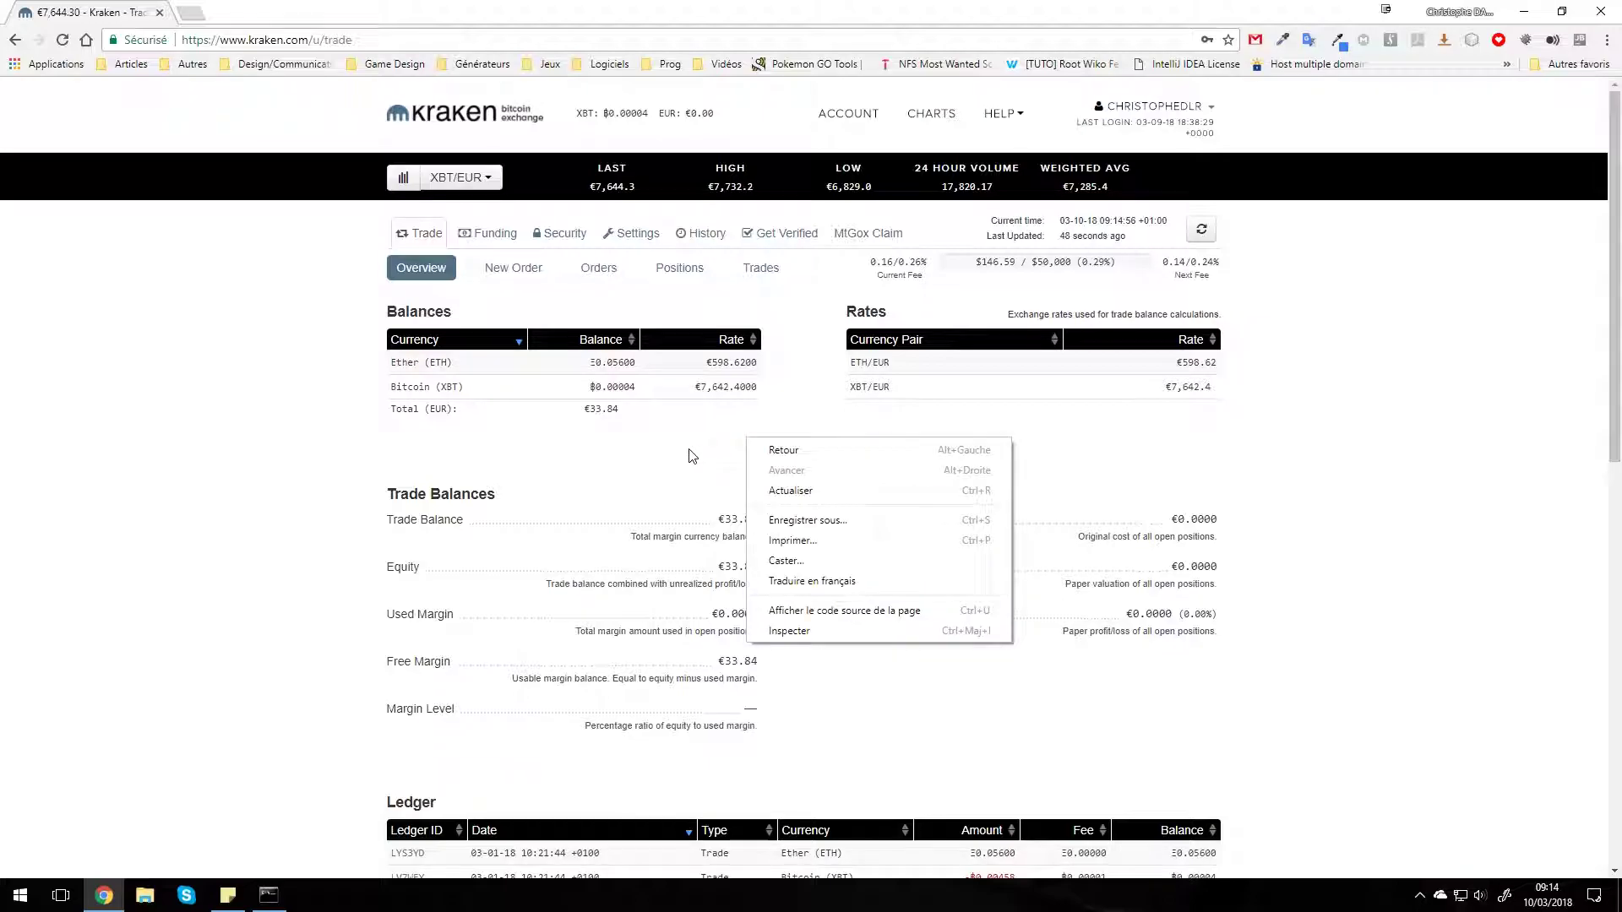
{"action": "left_click", "coordinate": [668, 458]}
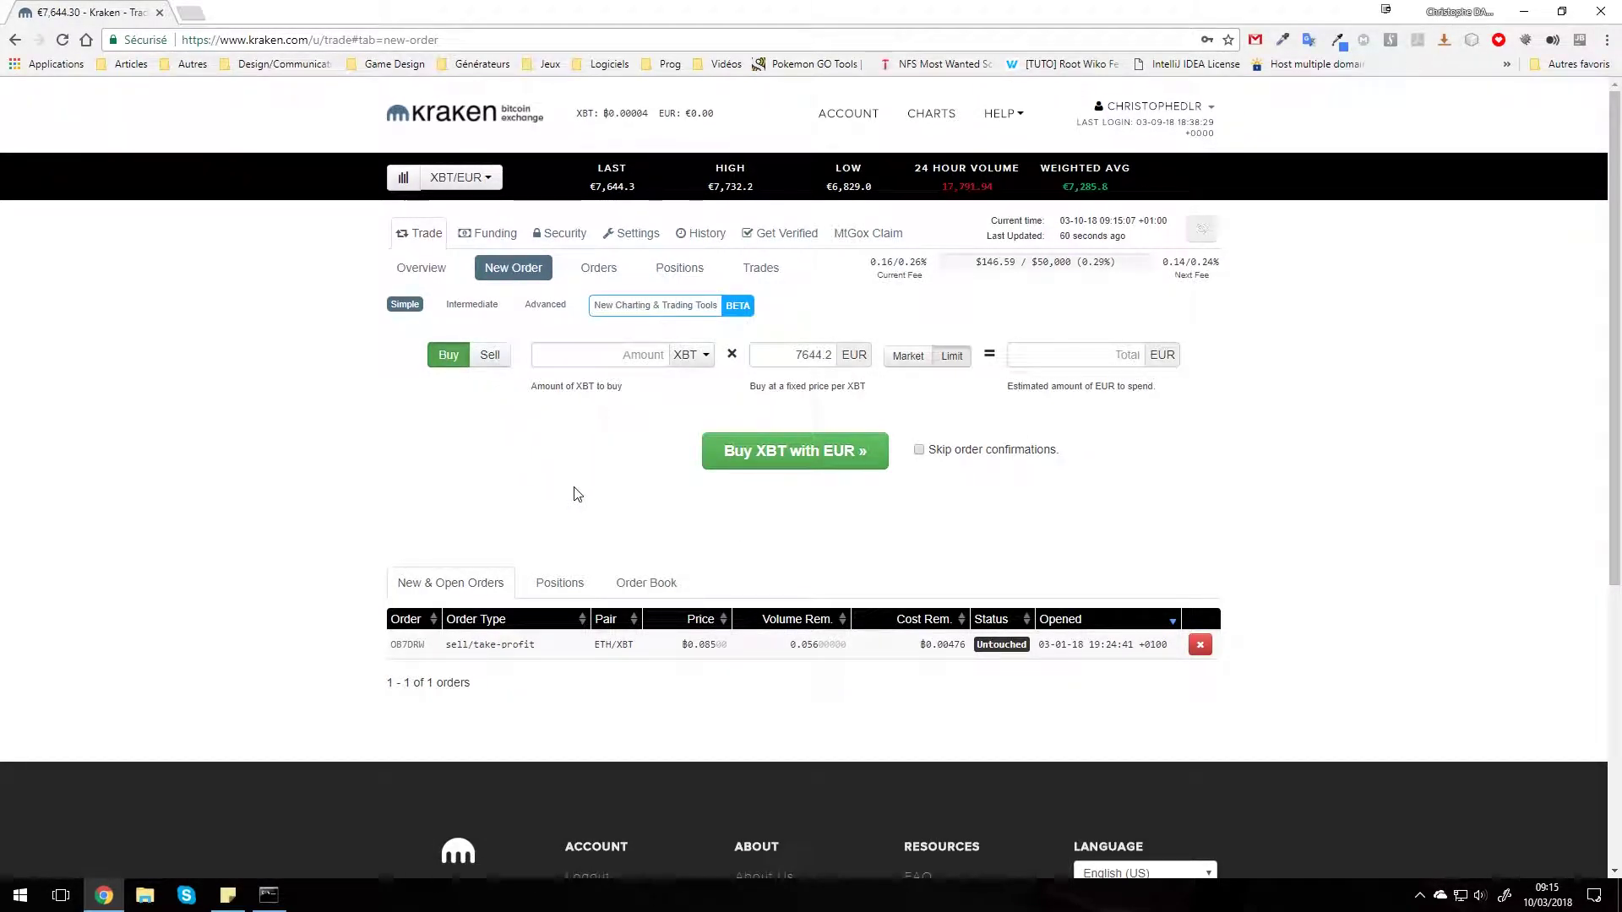
Switch the new XBT/EUR order to Sell and view the amount currency choices and the list of trading pairs
{"action": "left_click", "coordinate": [489, 355]}
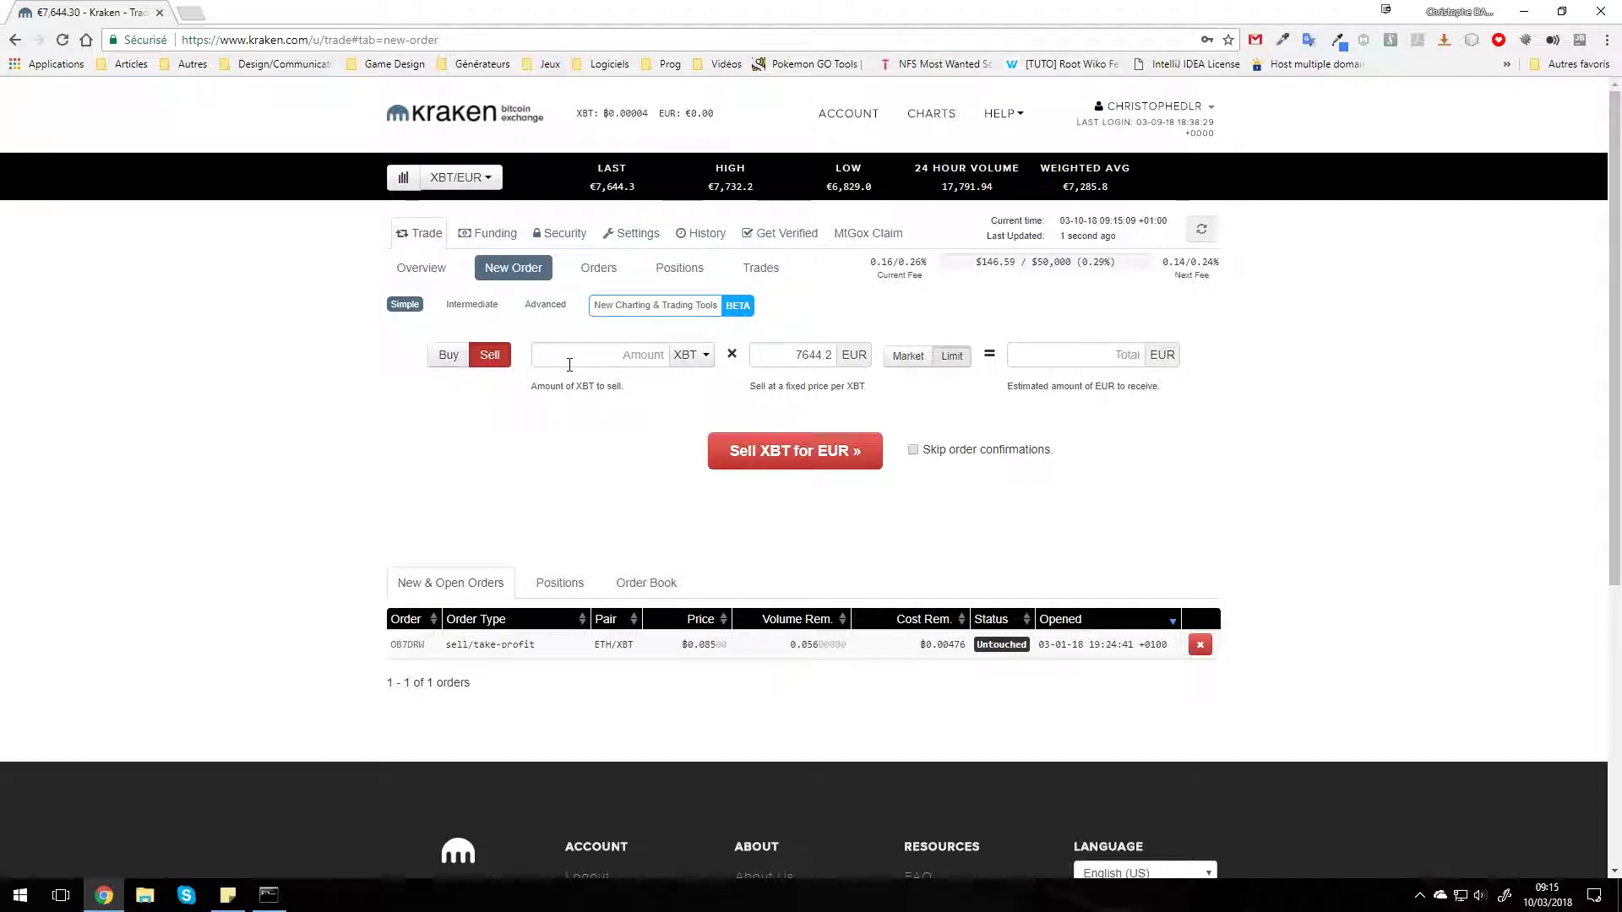
{"action": "left_click", "coordinate": [625, 357]}
{"action": "left_click", "coordinate": [691, 355]}
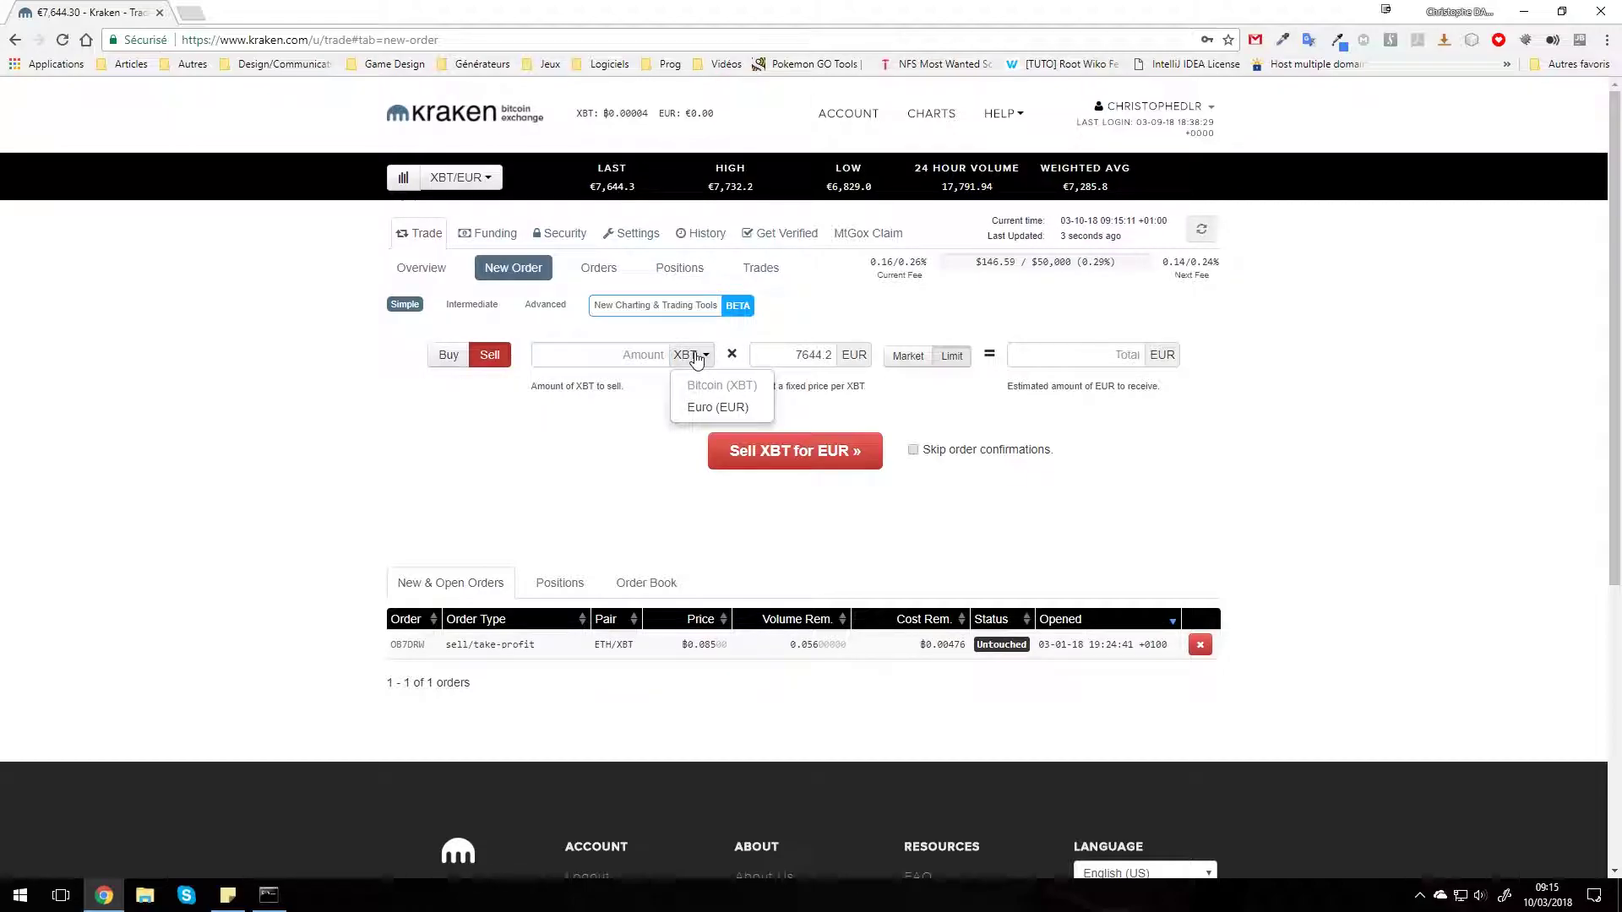
{"action": "left_click", "coordinate": [461, 178]}
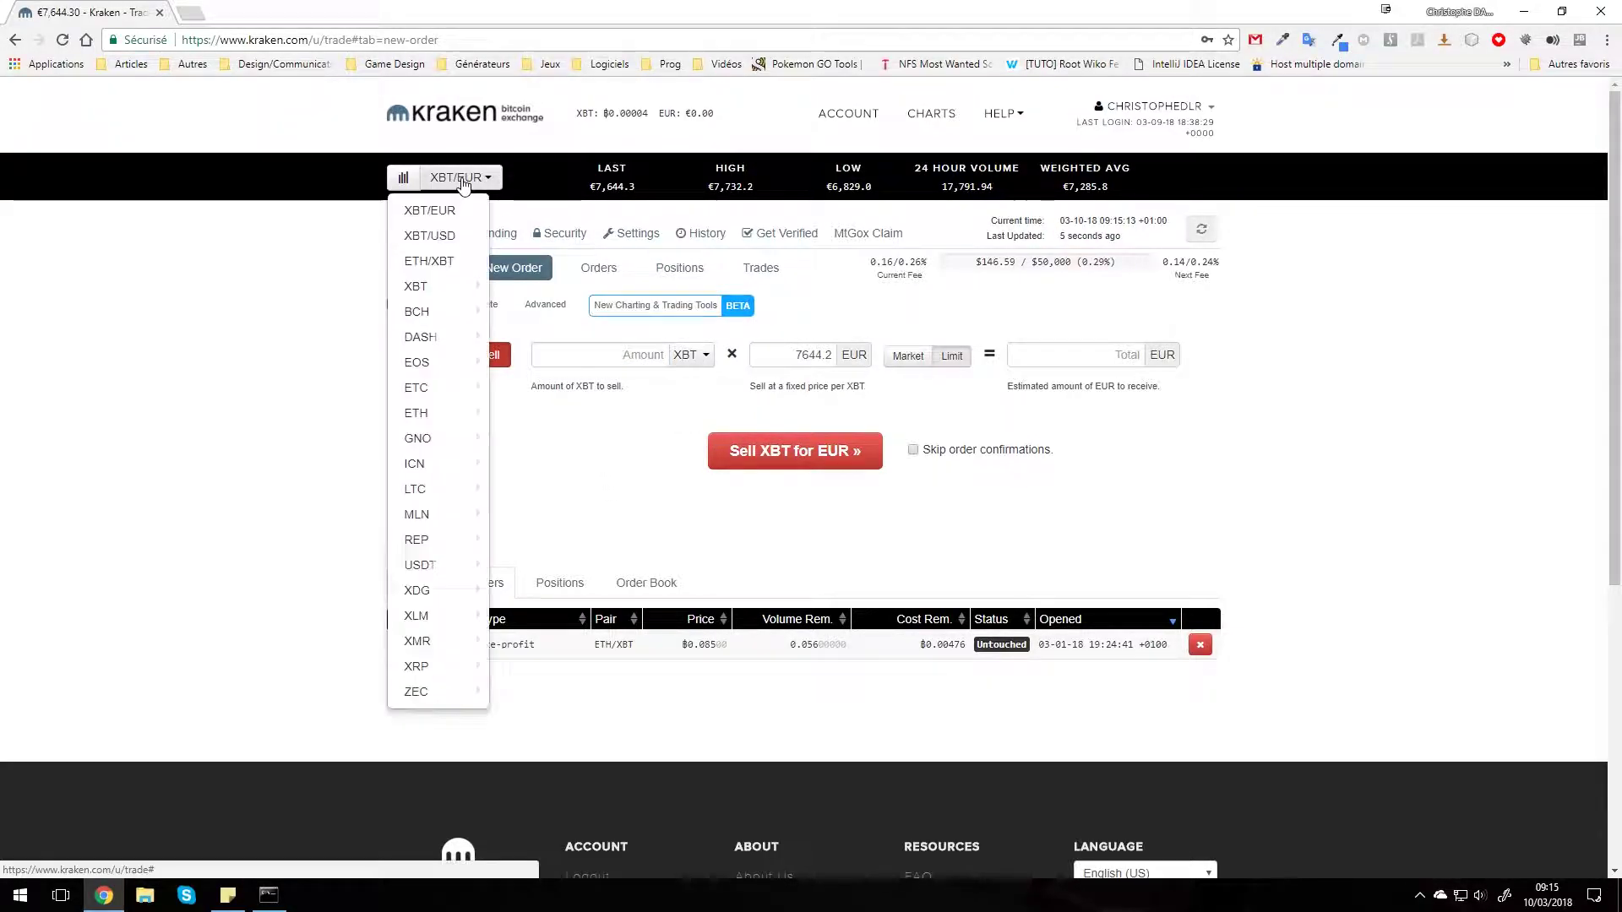
{"action": "left_click", "coordinate": [680, 558]}
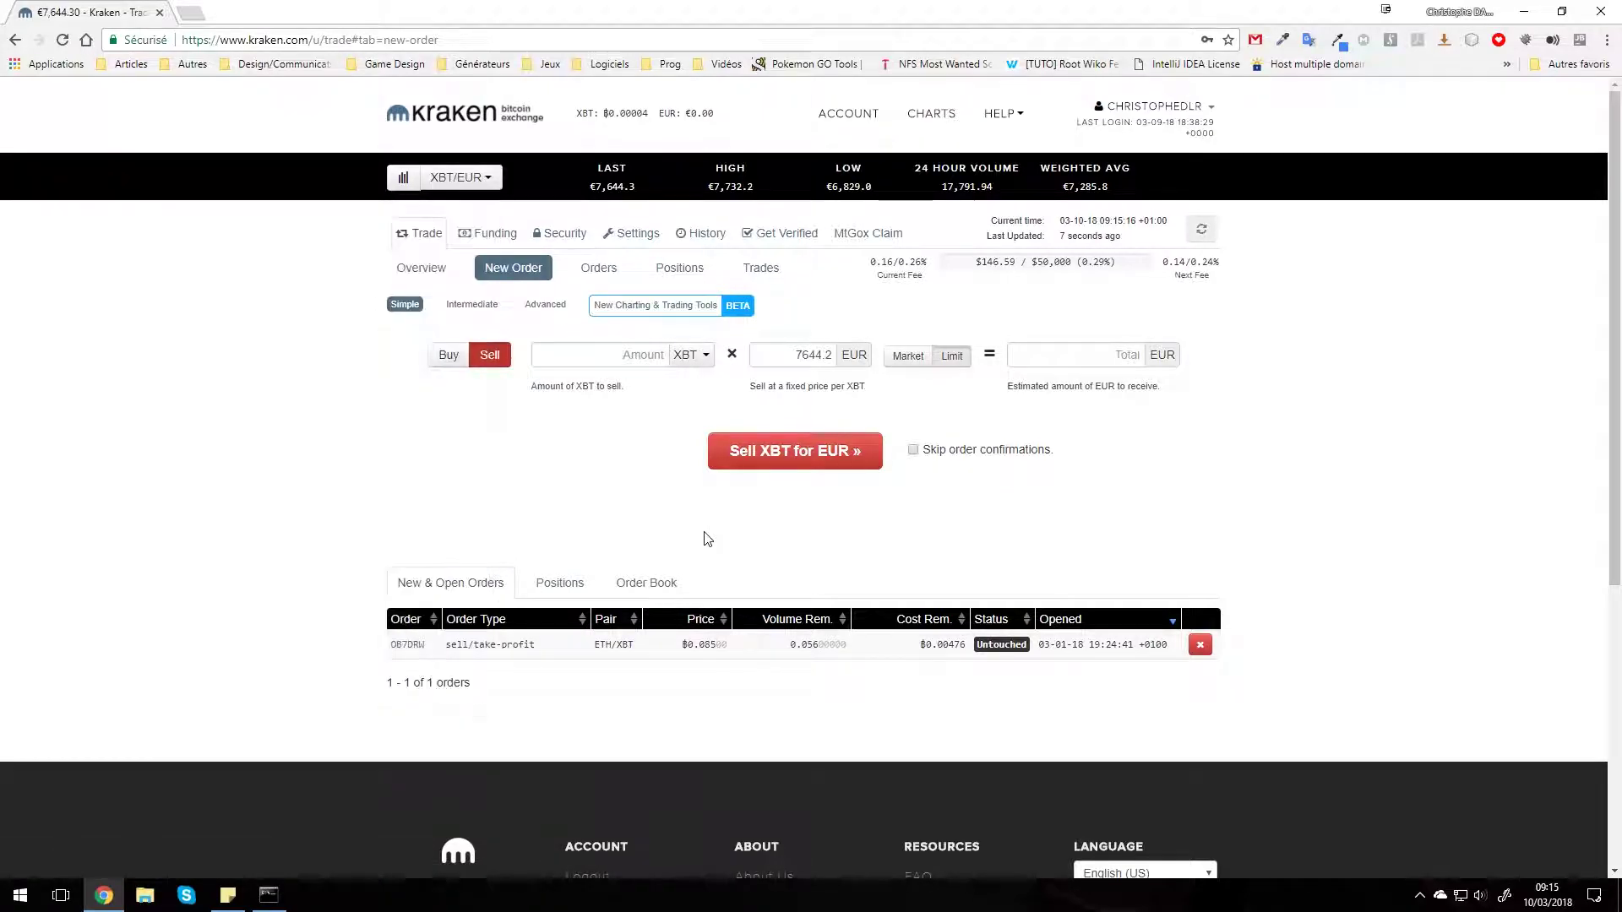
Try Market pricing for the sell order, return it to Limit, and check the price and total fields
{"action": "left_click", "coordinate": [907, 357]}
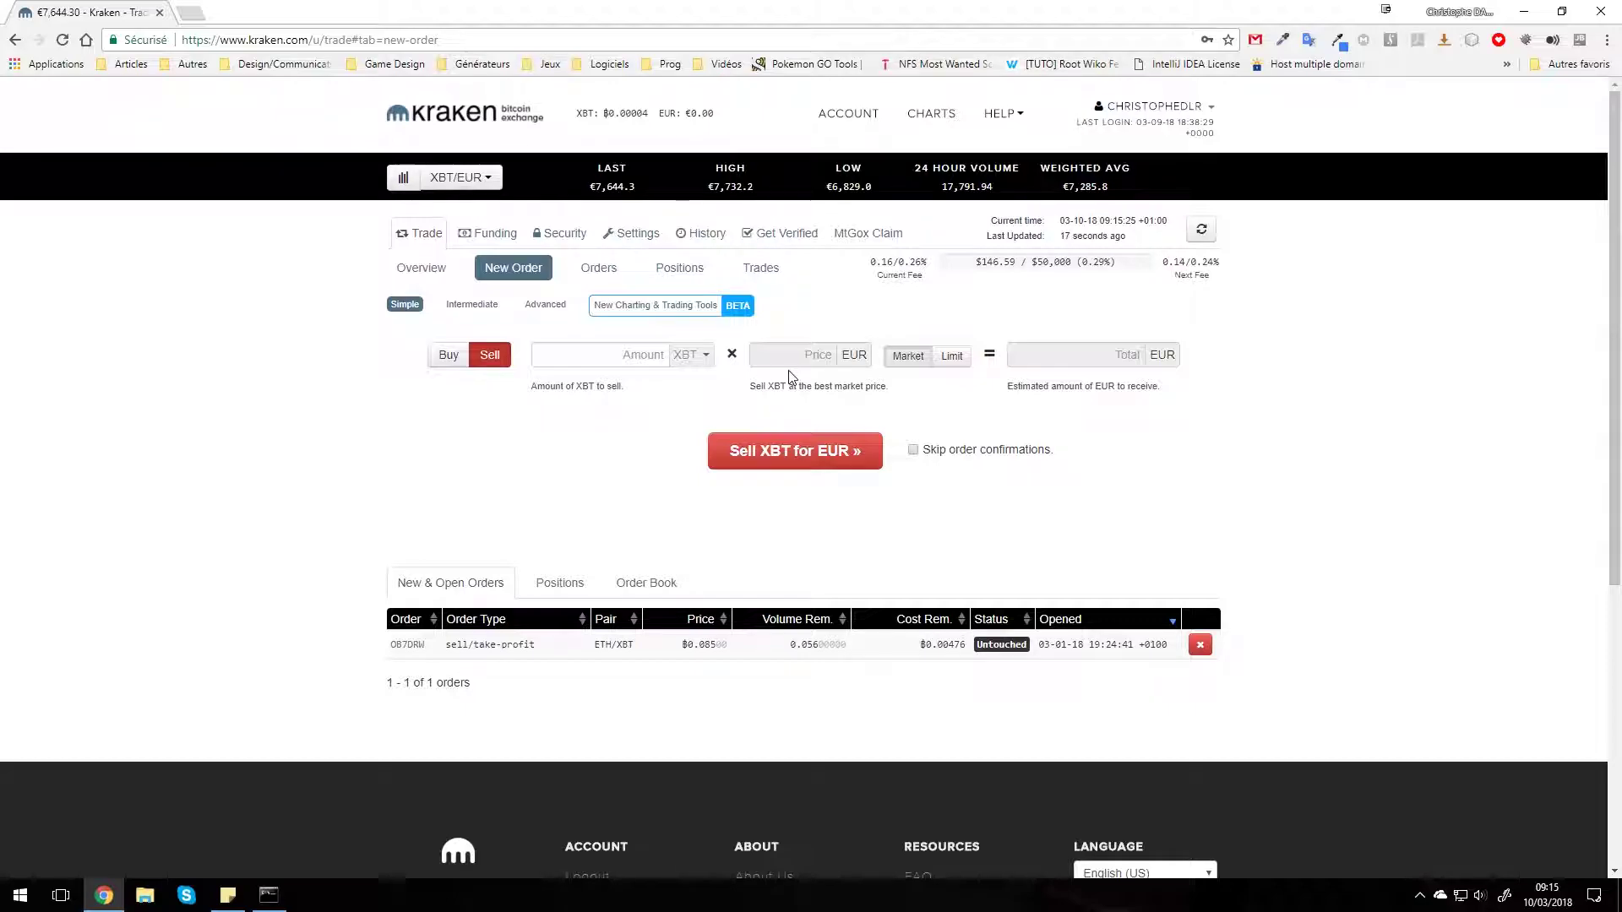
{"action": "left_click", "coordinate": [952, 357]}
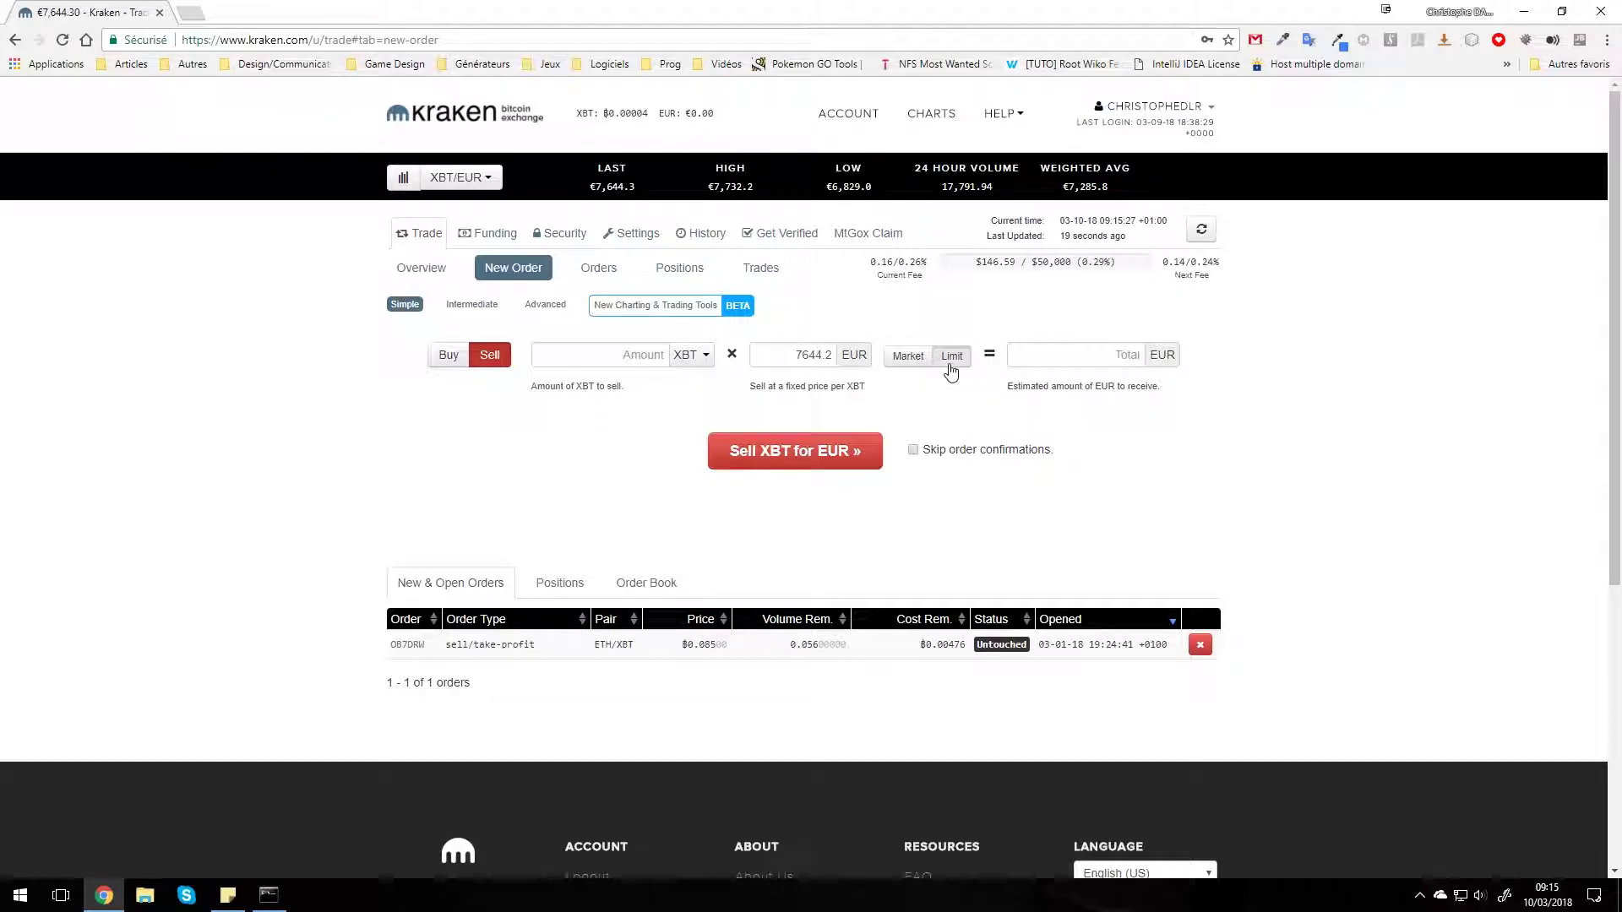
{"action": "left_click_drag", "start_coordinate": [786, 359], "coordinate": [836, 357]}
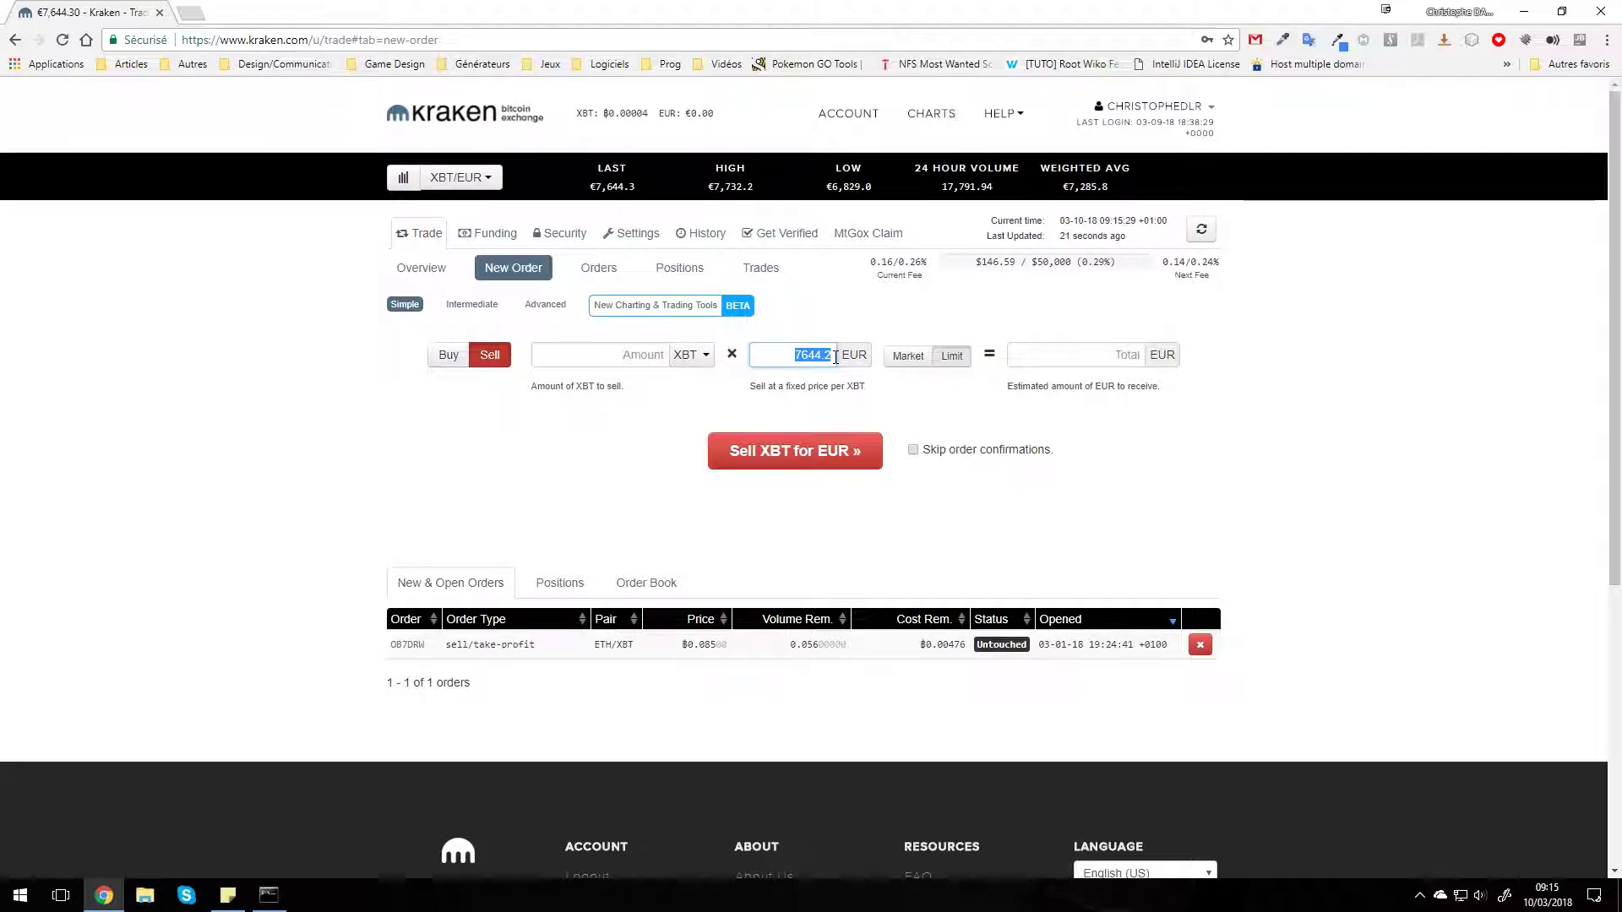
{"action": "left_click", "coordinate": [1056, 359]}
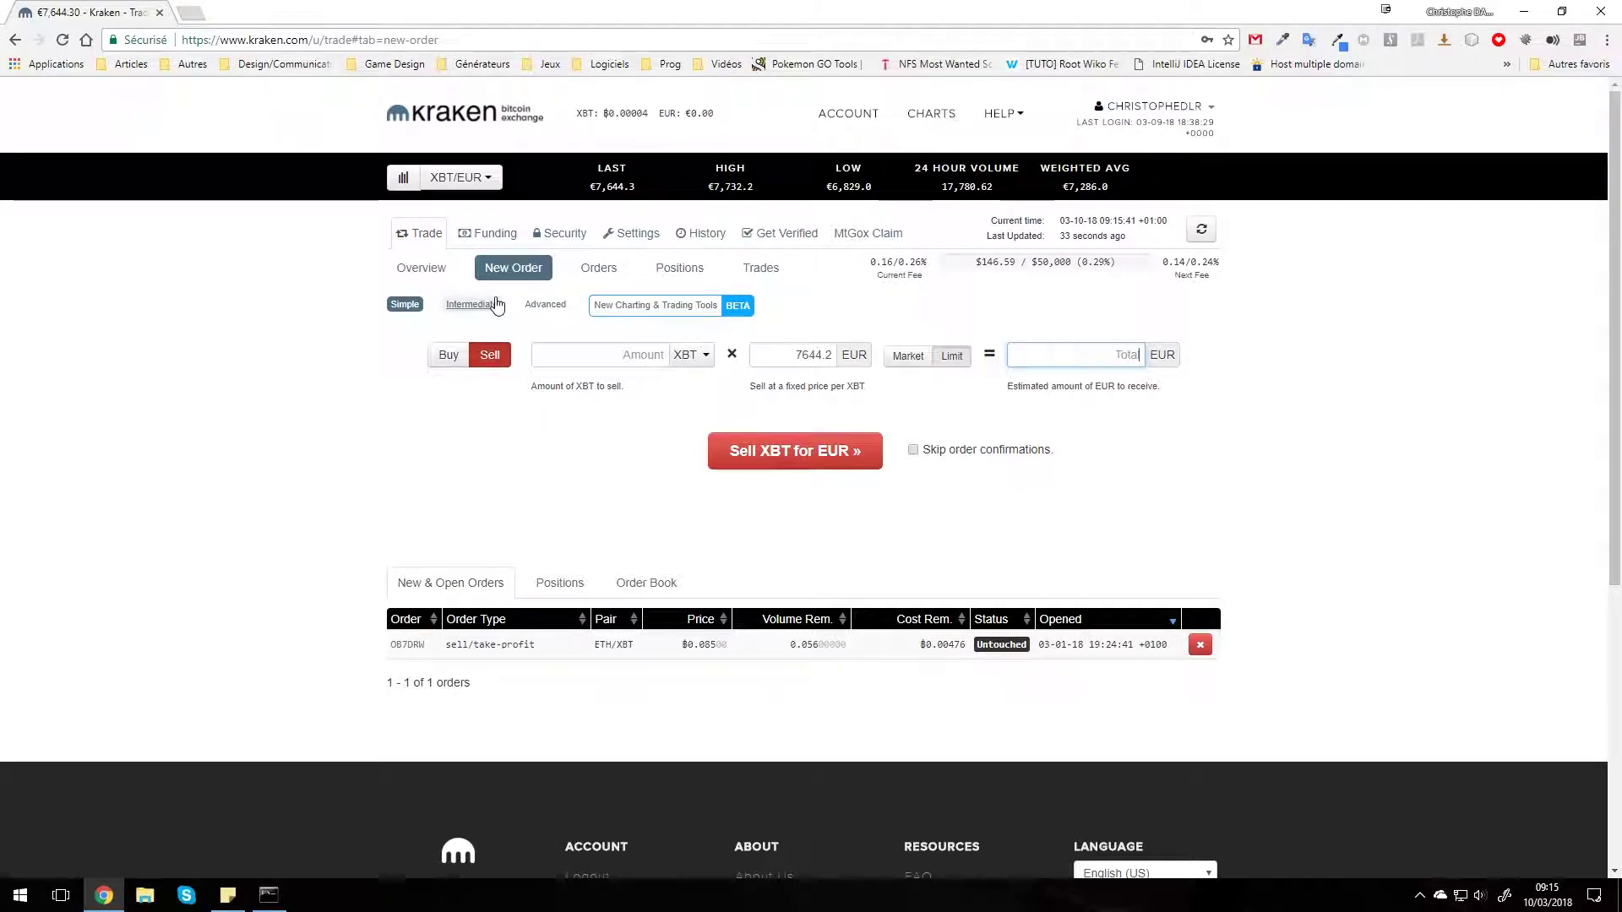
Open the new charting and trading tools and examine the ETHBTC hourly chart and the list of markets
{"action": "left_click", "coordinate": [581, 455]}
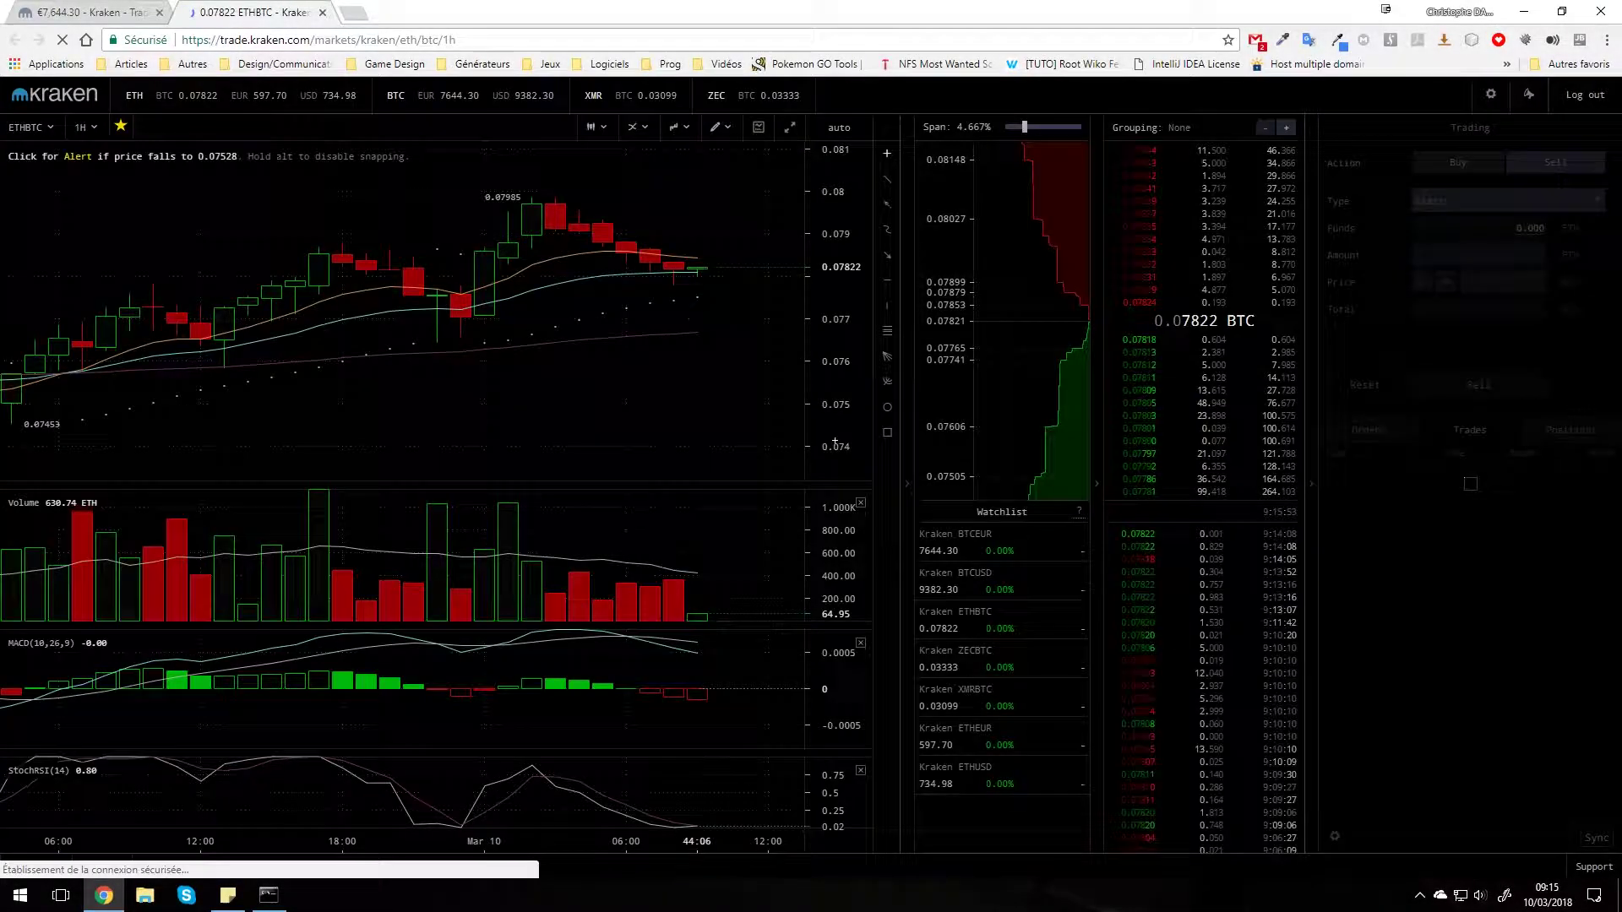
{"action": "left_click_drag", "start_coordinate": [608, 370], "coordinate": [514, 372]}
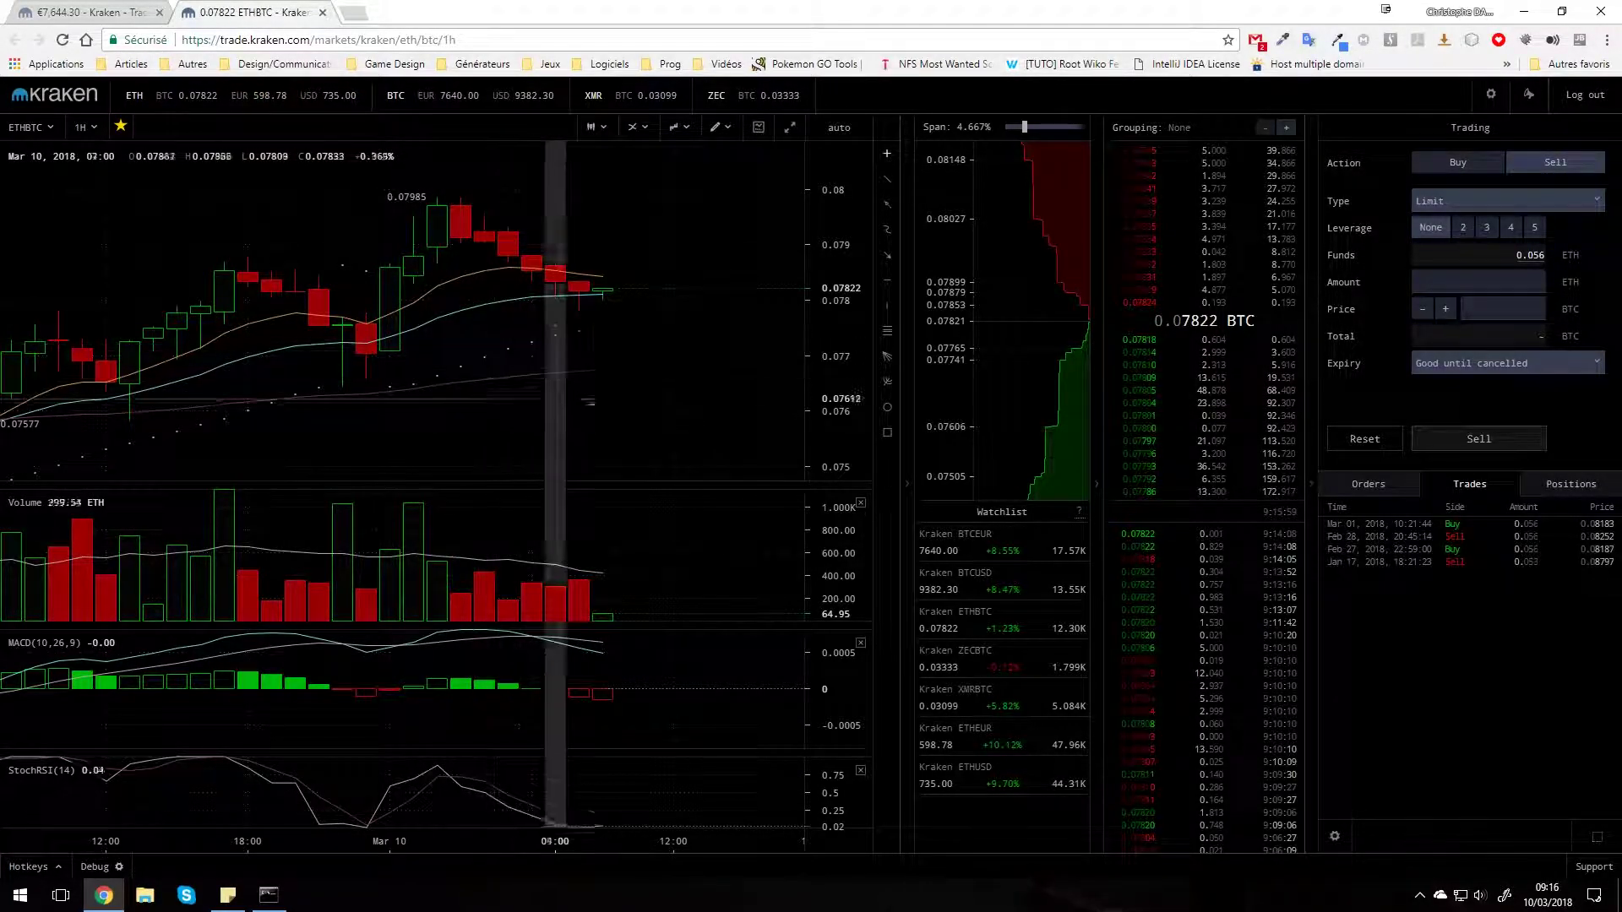
{"action": "left_click_drag", "start_coordinate": [579, 380], "coordinate": [533, 380]}
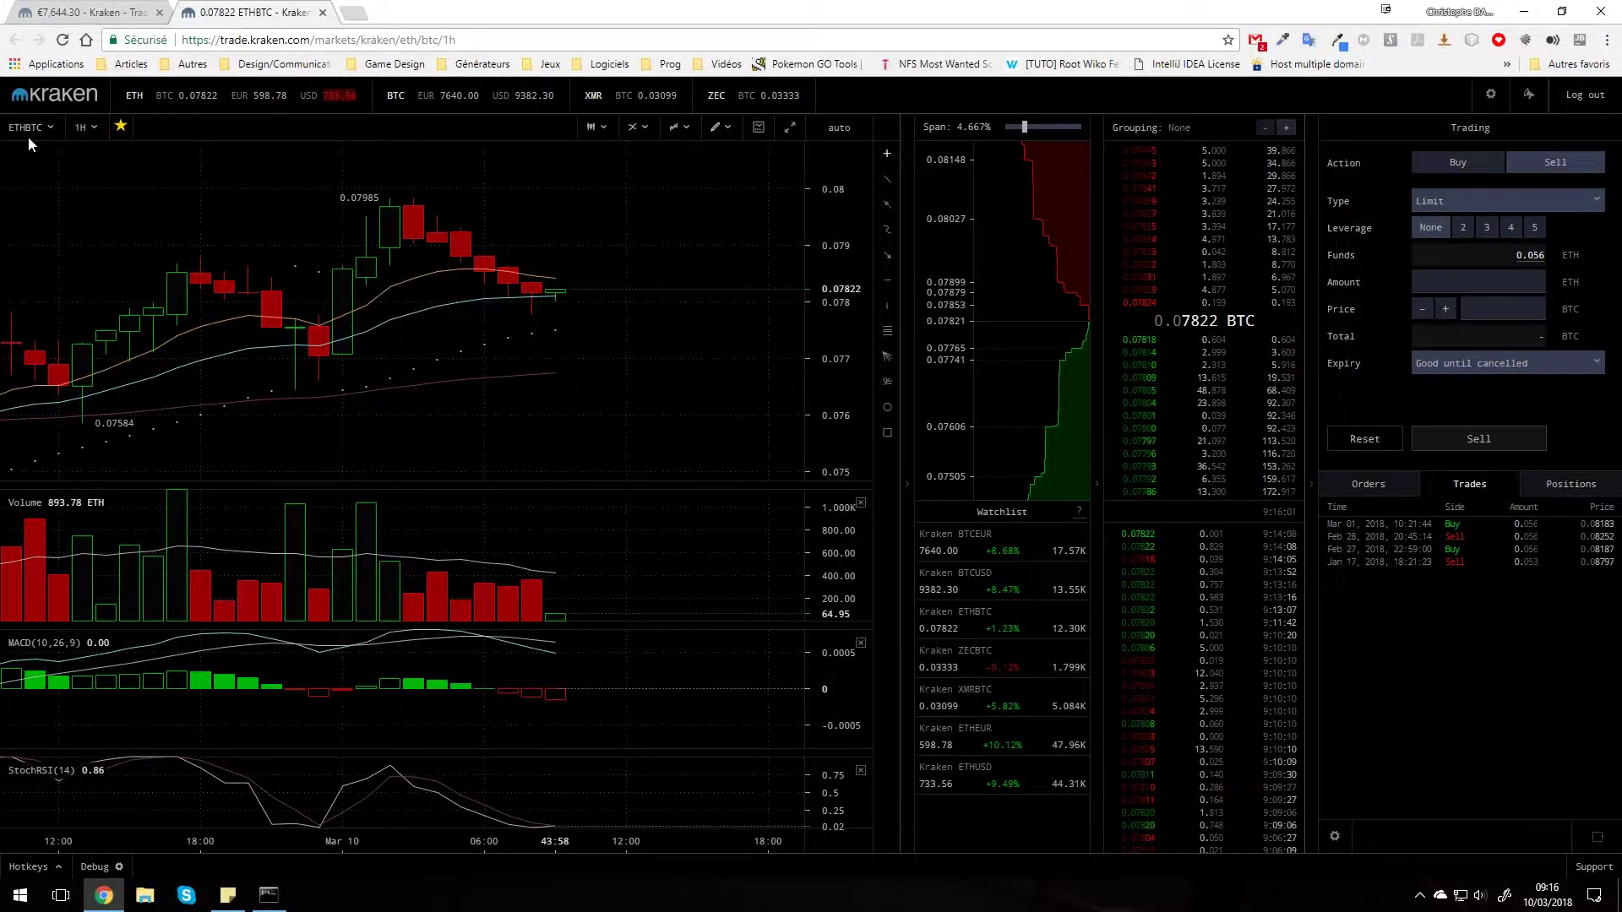
{"action": "left_click", "coordinate": [28, 128]}
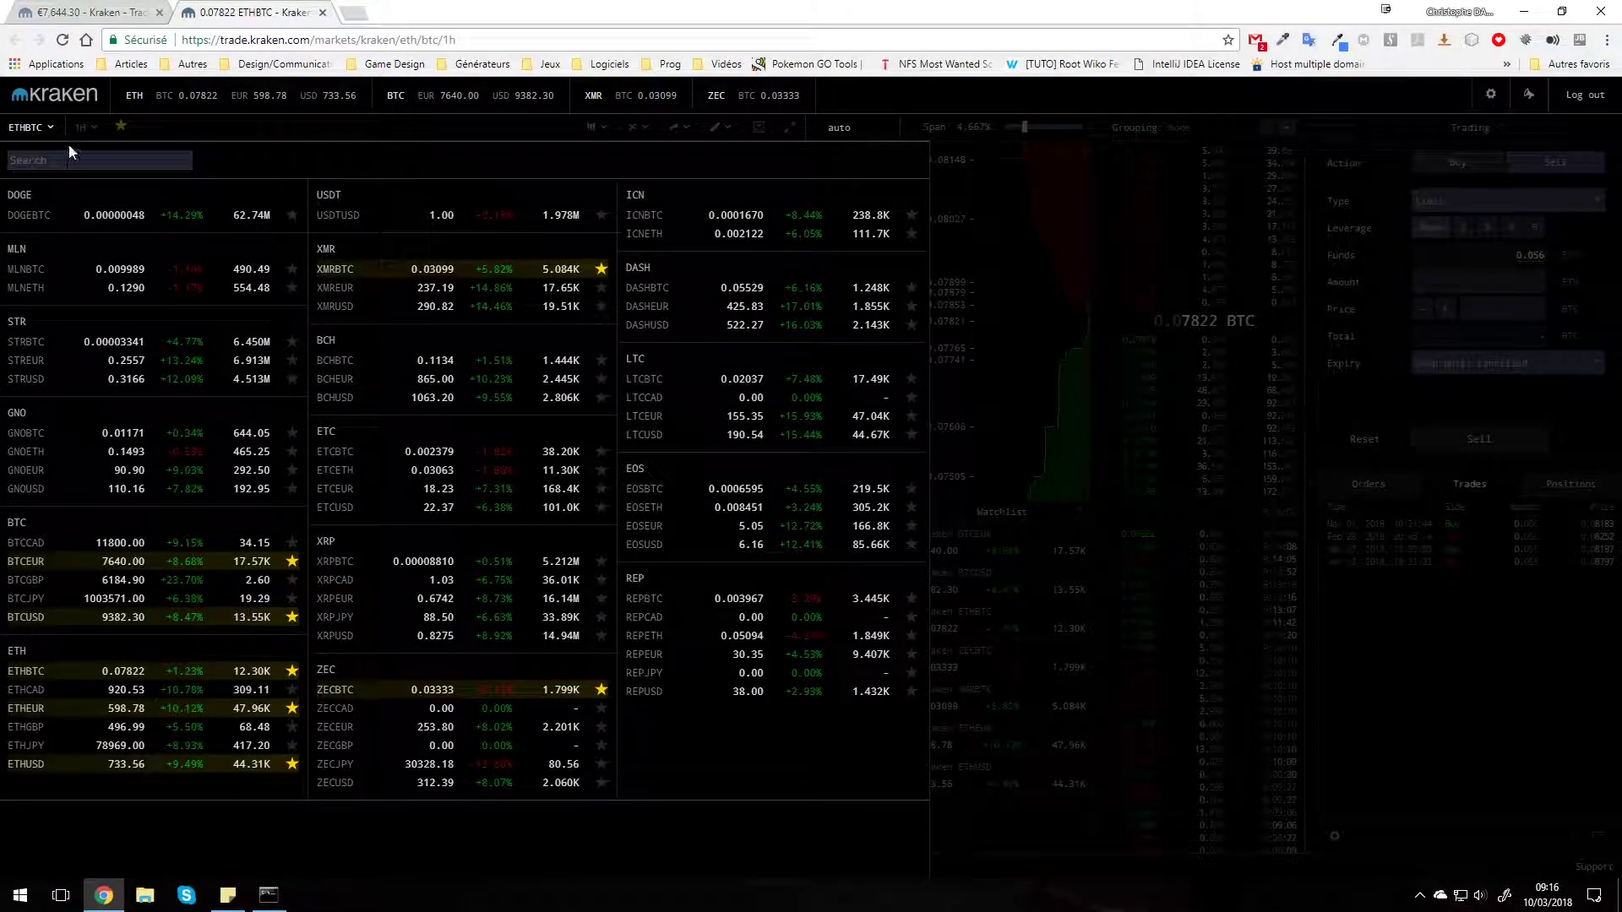
{"action": "left_click", "coordinate": [84, 128]}
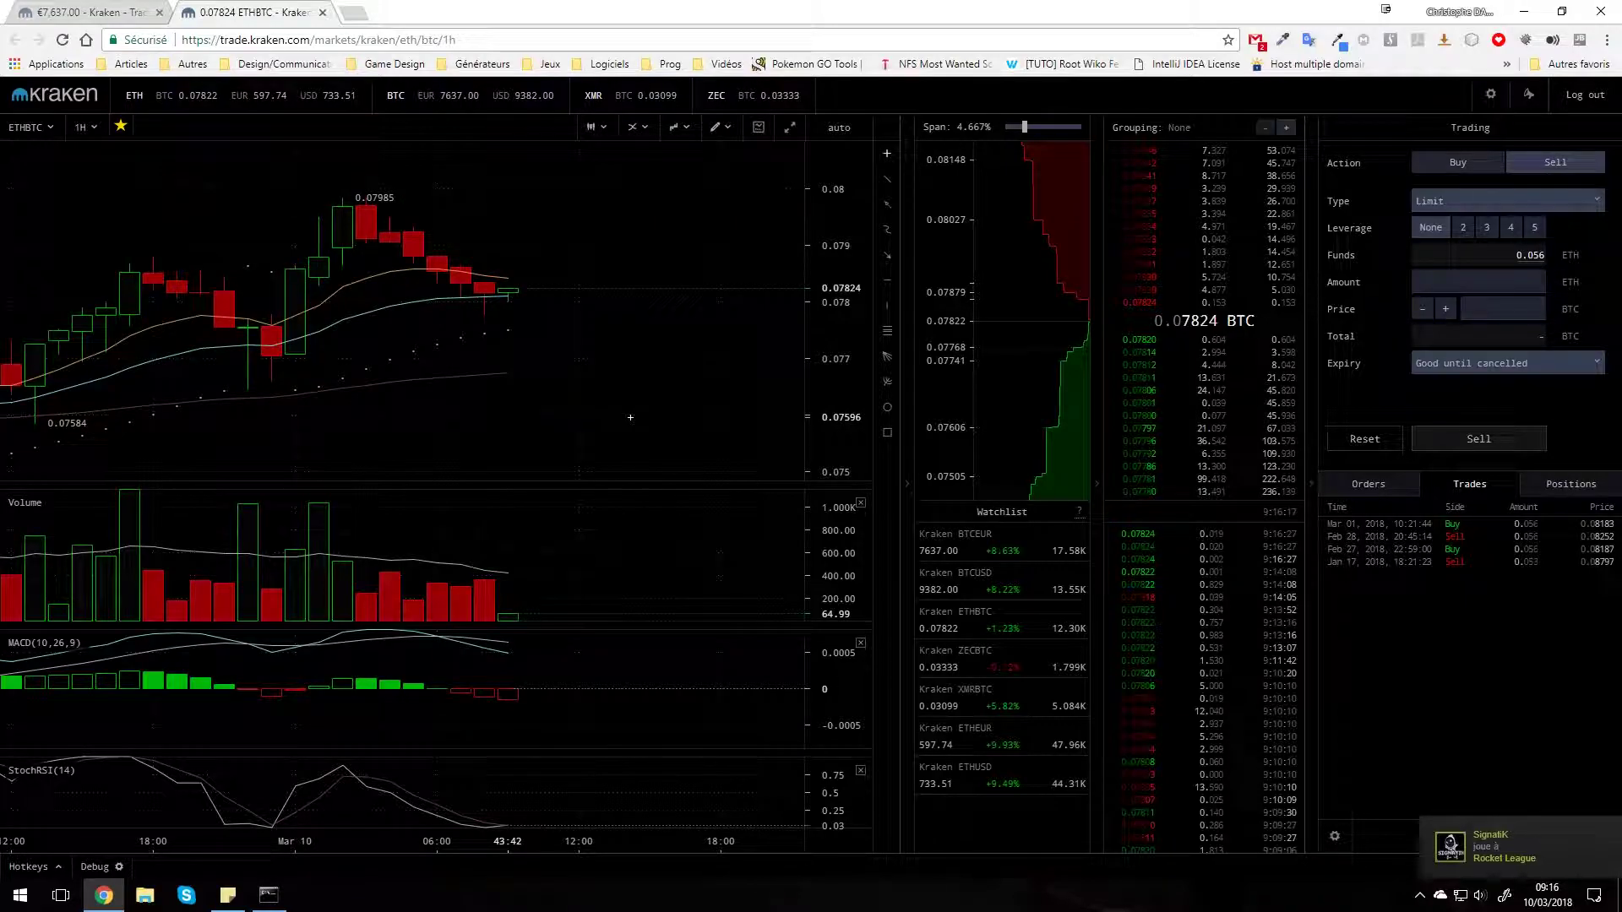
{"action": "left_click_drag", "start_coordinate": [422, 427], "coordinate": [635, 432]}
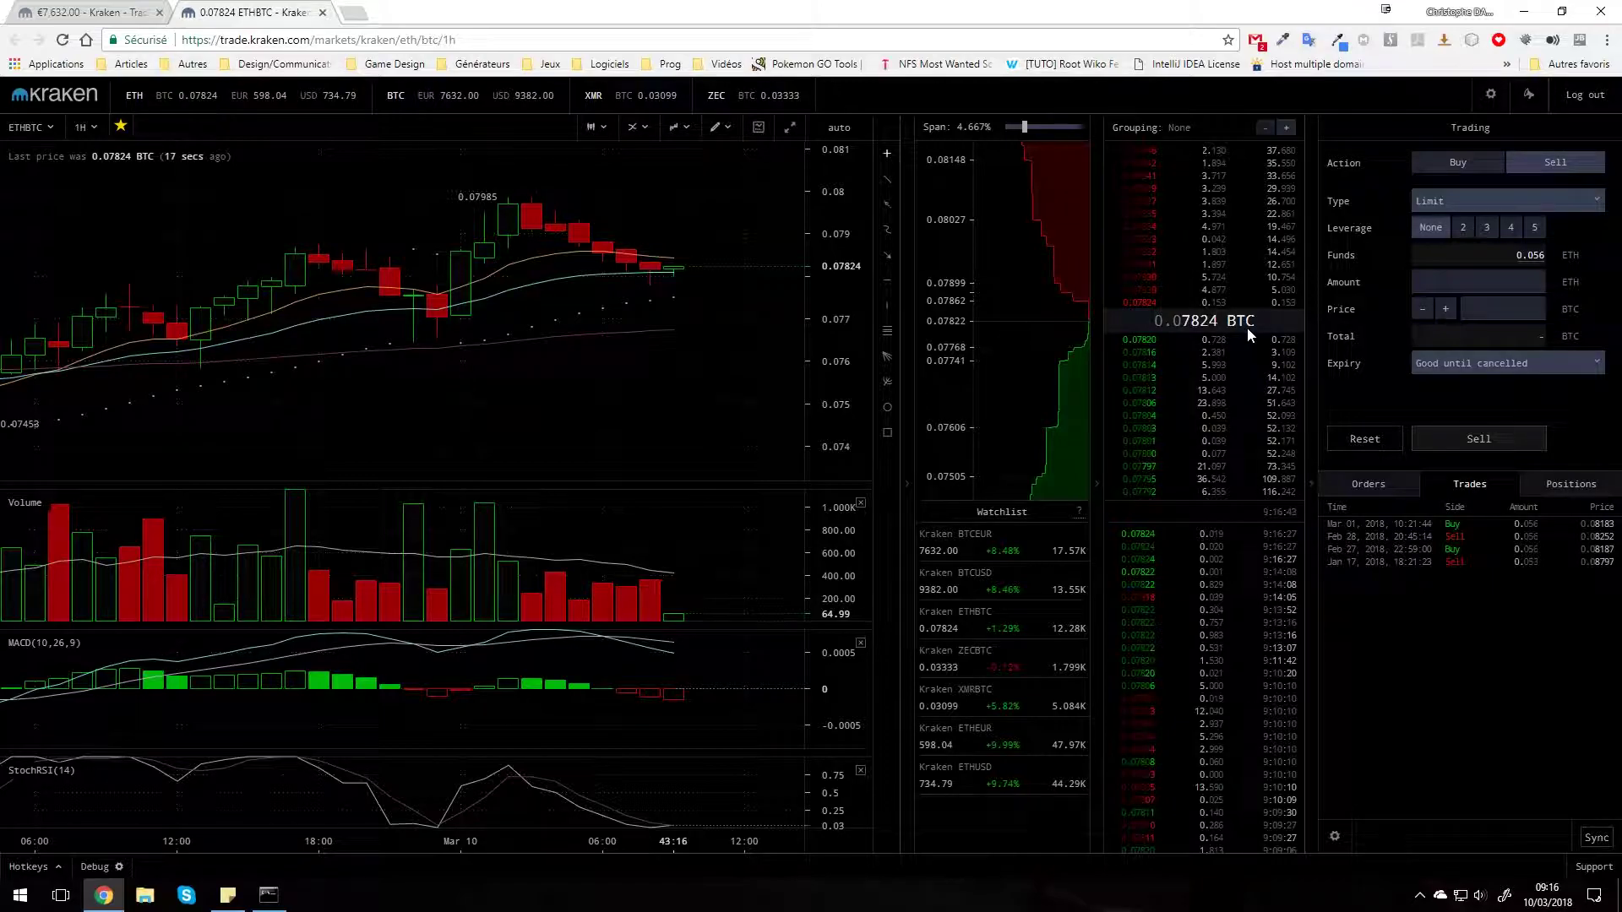
Compare the starred pairs in the market list with the entries in the watchlist
{"action": "left_click", "coordinate": [29, 126]}
{"action": "left_click", "coordinate": [982, 544]}
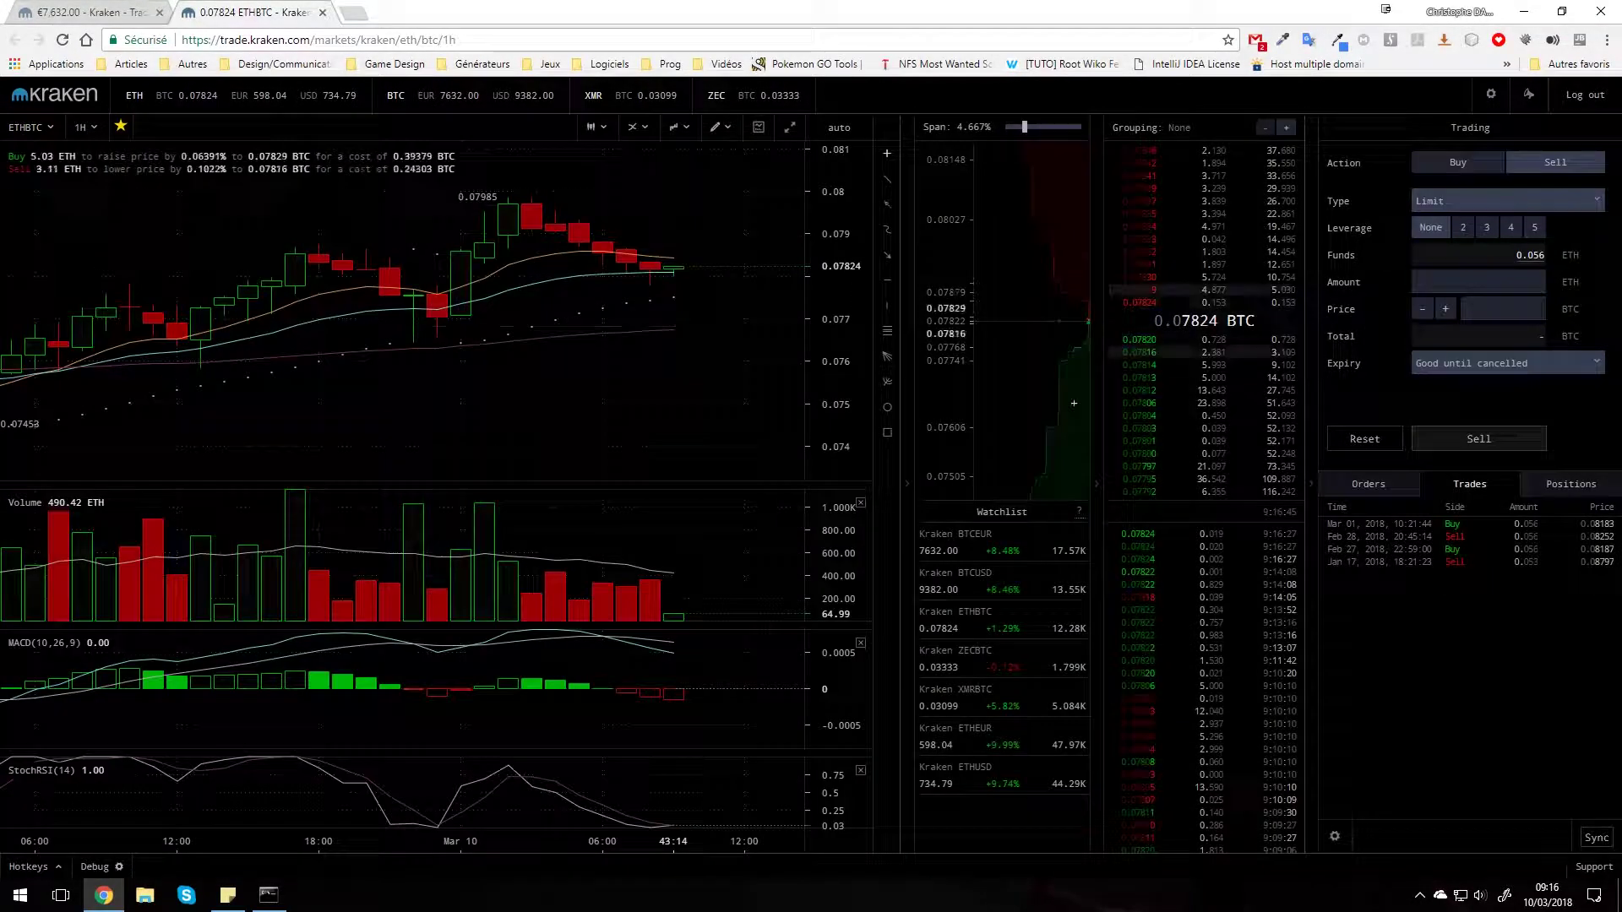
{"action": "left_click", "coordinate": [42, 128]}
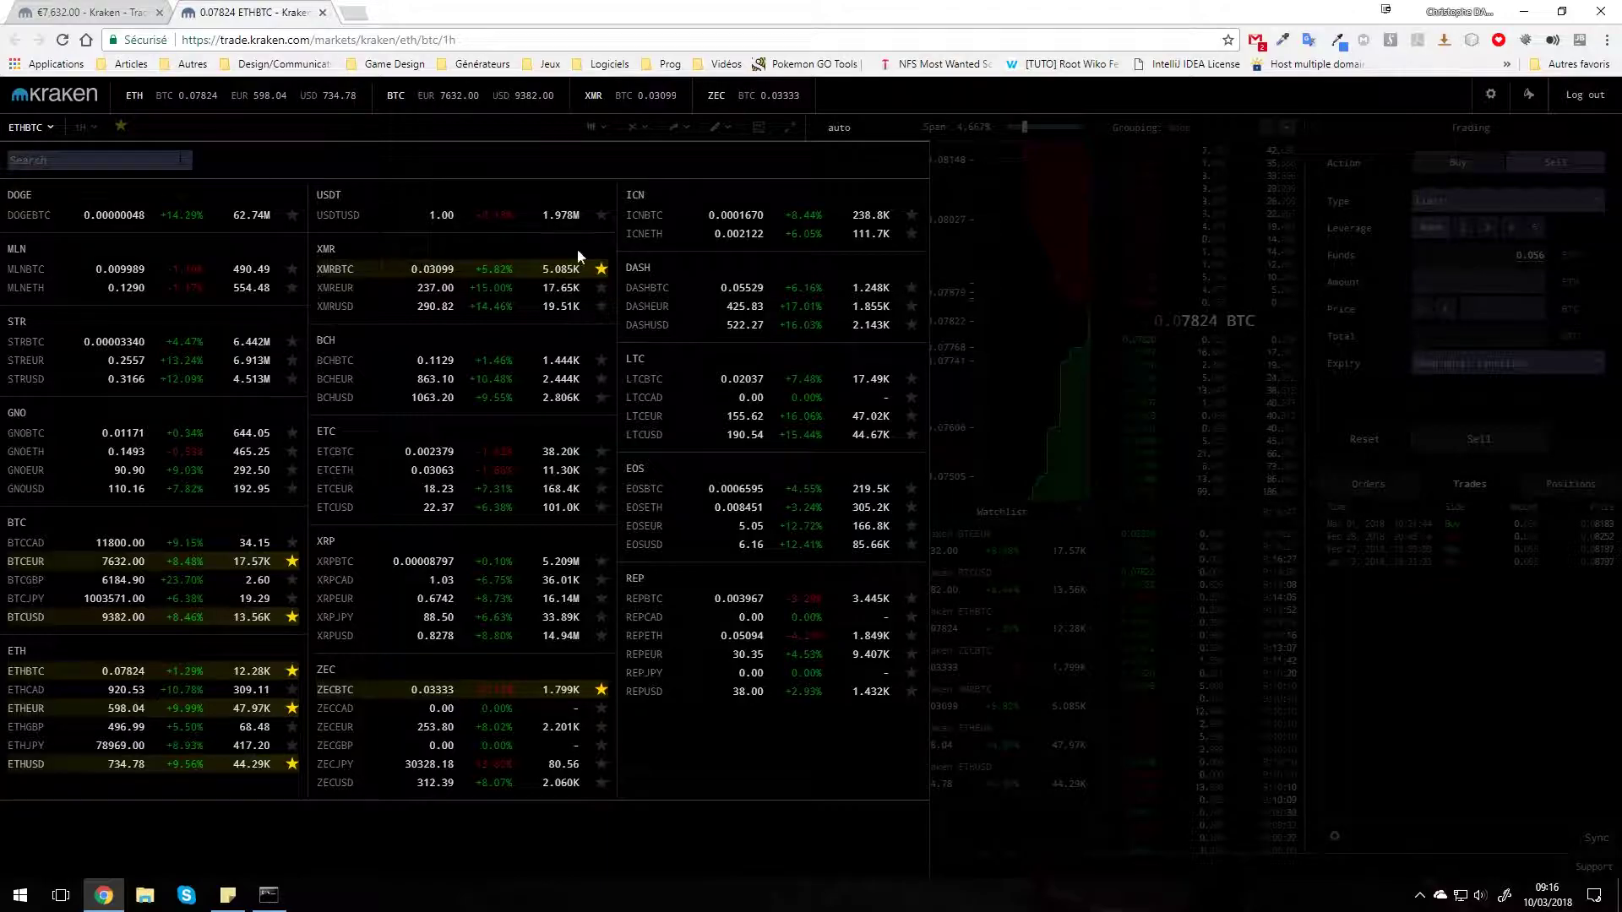
{"action": "left_click", "coordinate": [1404, 778]}
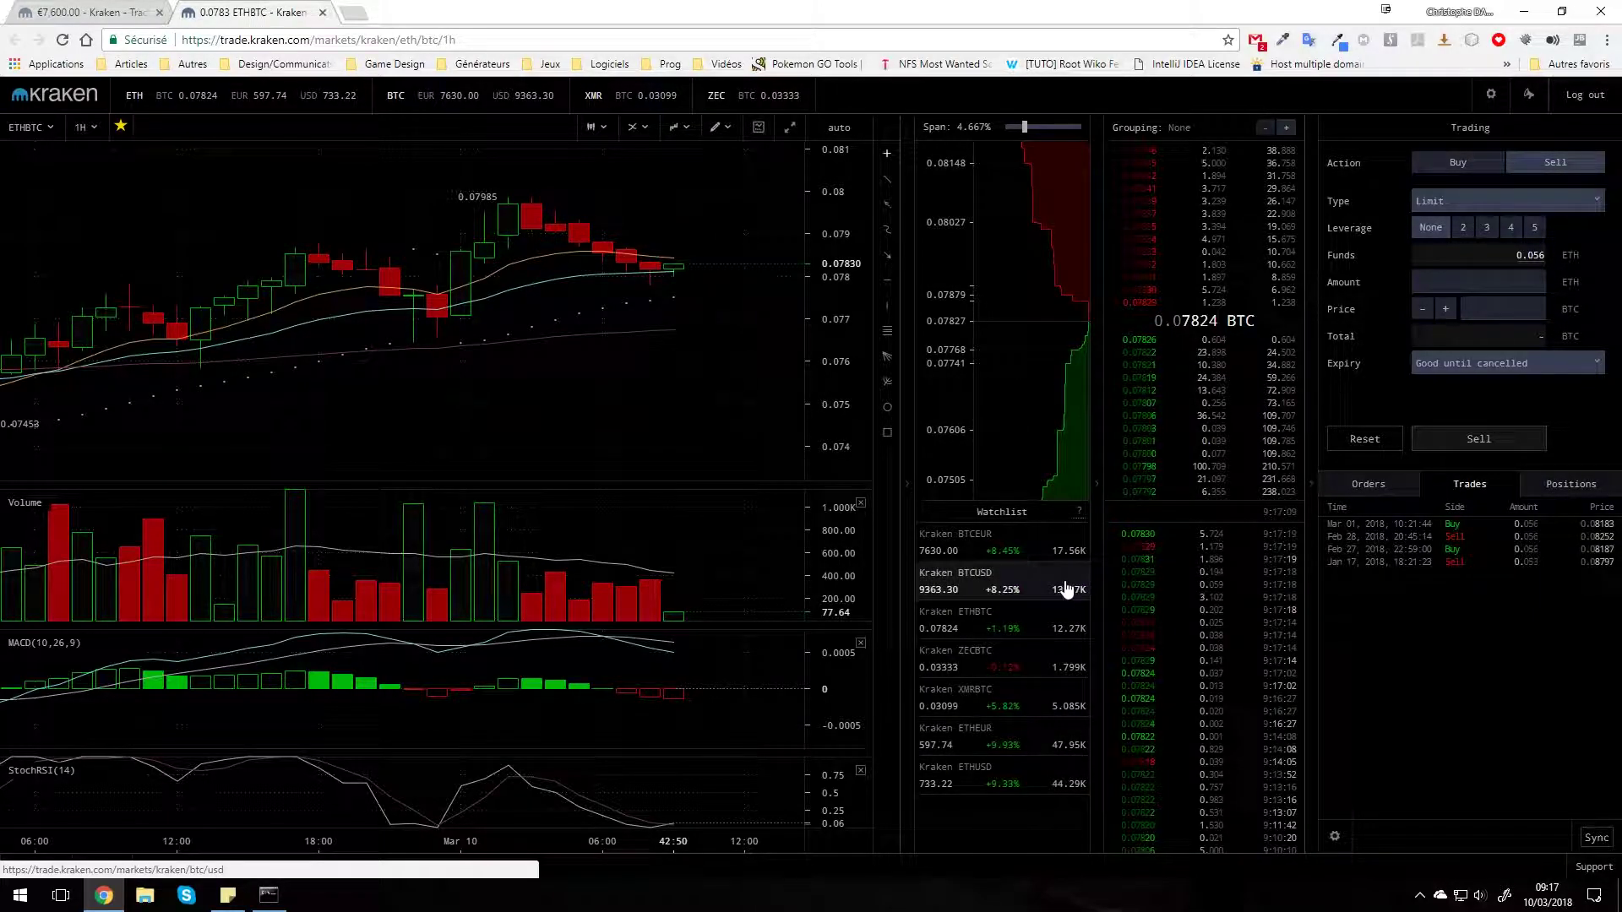
{"action": "left_click", "coordinate": [1024, 639]}
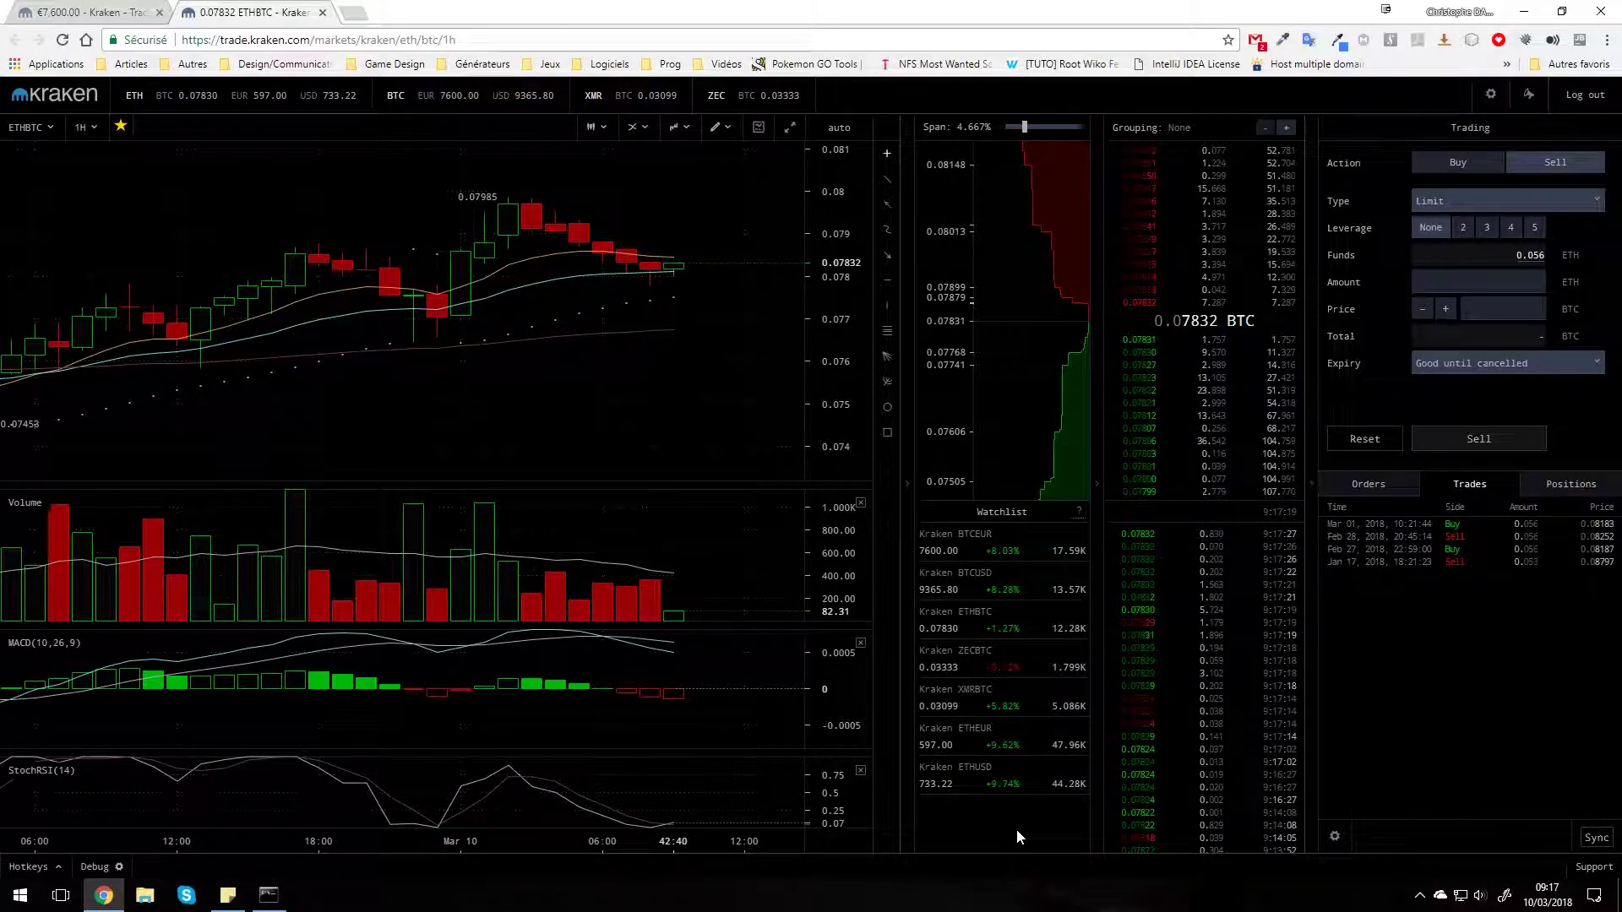
{"action": "left_click", "coordinate": [30, 127]}
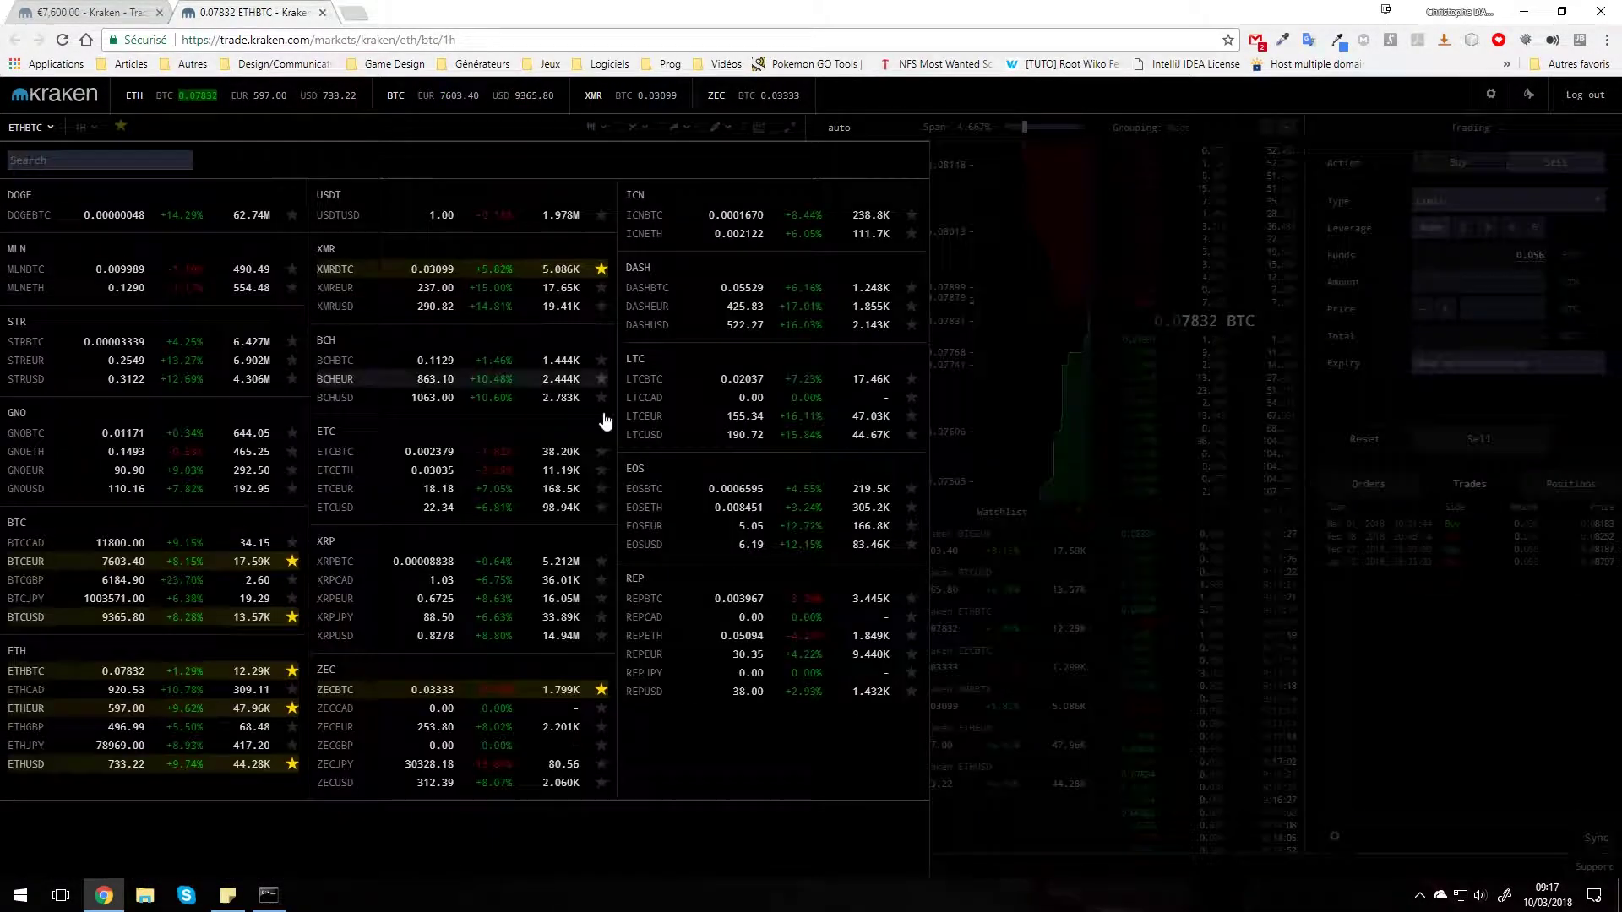
{"action": "left_click", "coordinate": [1486, 660]}
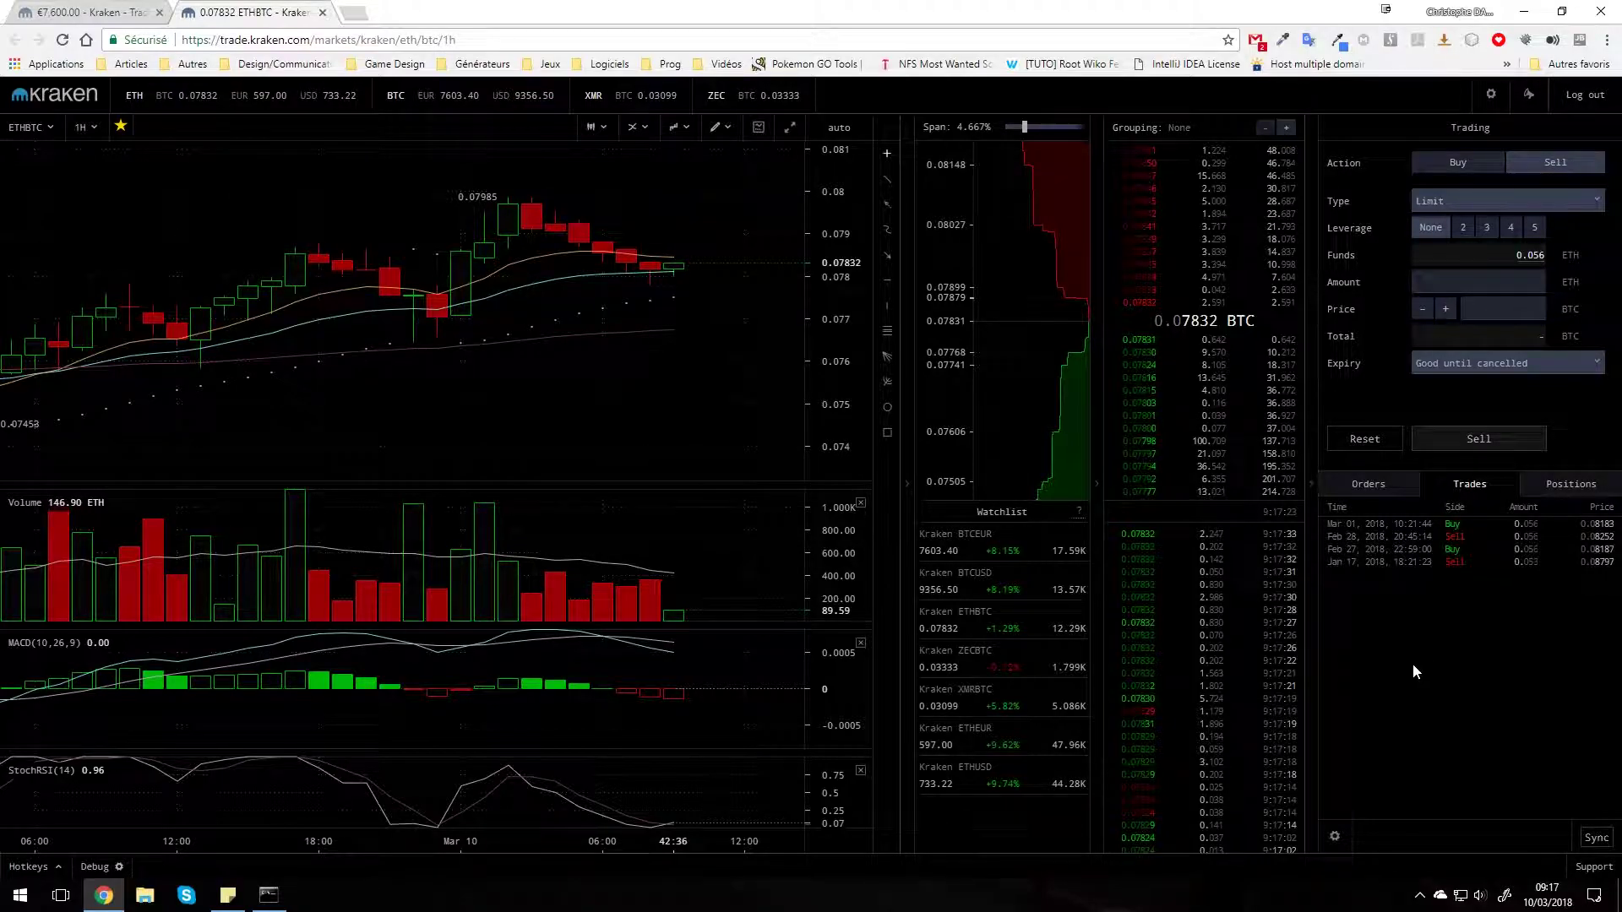
Examine the recent ETHBTC trade history from the newest to the oldest entries
{"action": "scroll", "coordinate": [1234, 735], "scroll_direction": "down", "scroll_amount": 4}
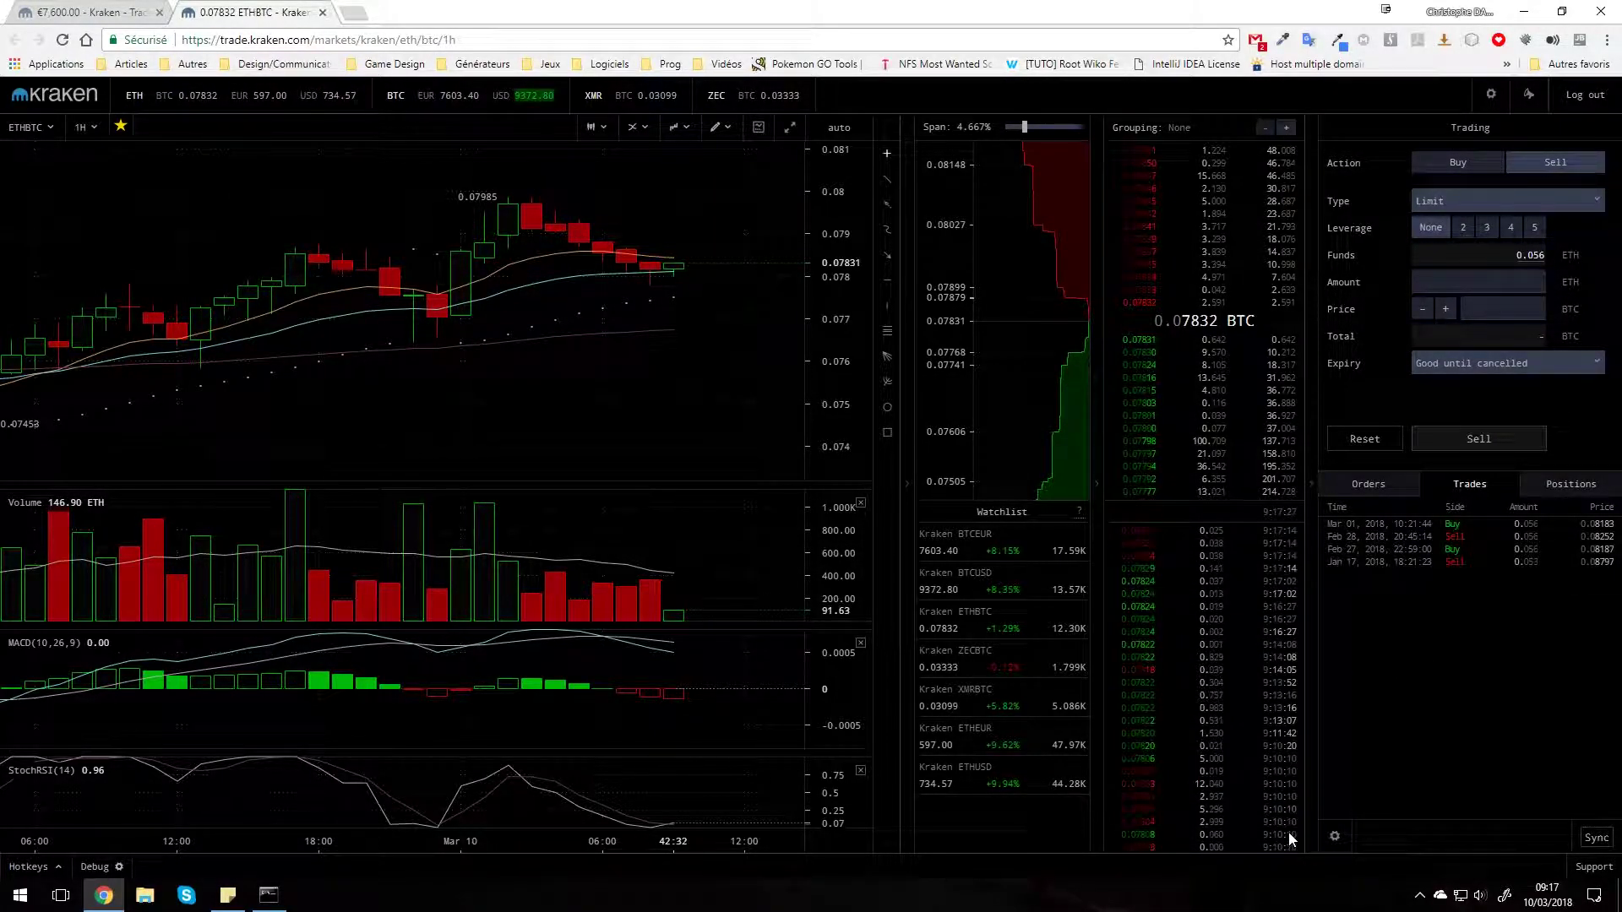
{"action": "scroll", "coordinate": [1289, 833], "scroll_direction": "up", "scroll_amount": 4}
{"action": "scroll", "coordinate": [1220, 718], "scroll_direction": "down", "scroll_amount": 3}
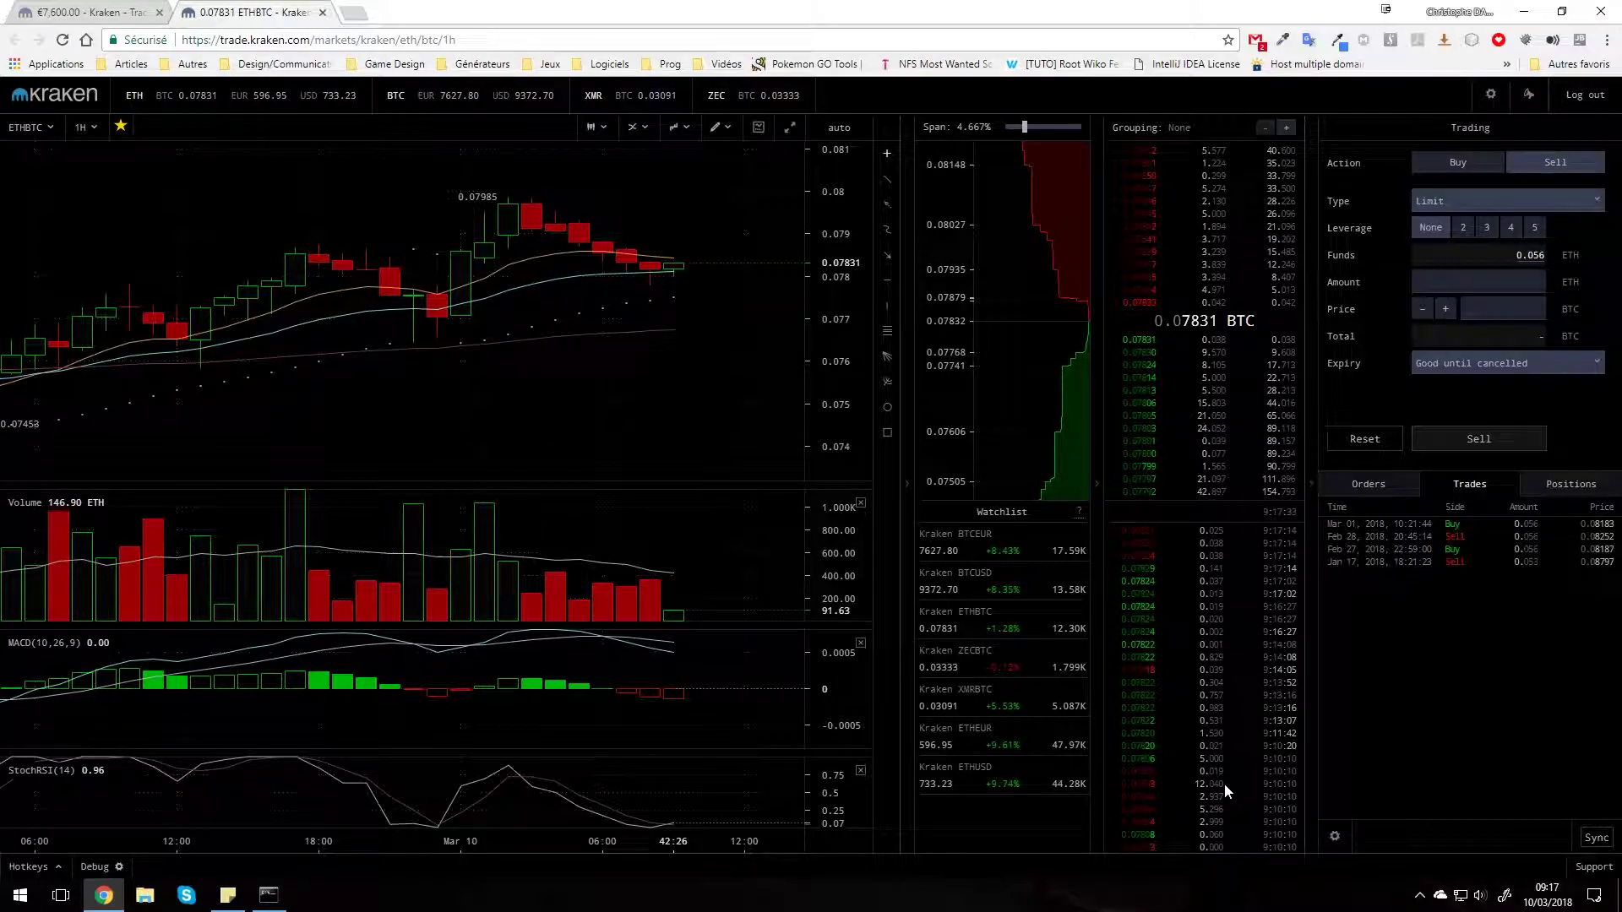
{"action": "scroll", "coordinate": [1224, 783], "scroll_direction": "down", "scroll_amount": 5}
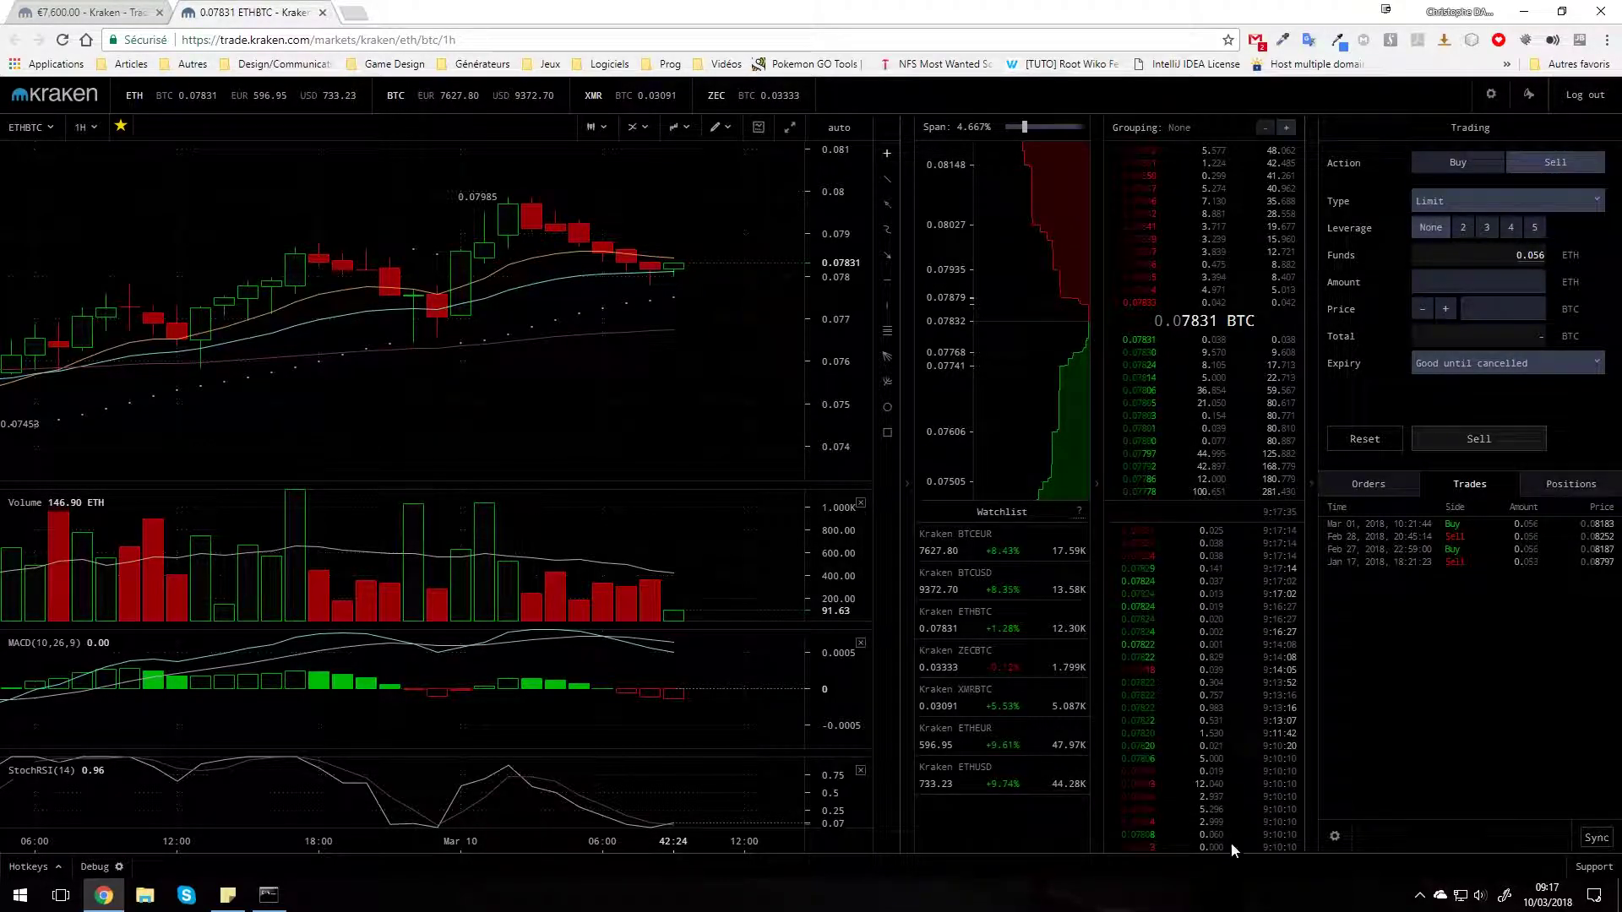
{"action": "scroll", "coordinate": [1146, 627], "scroll_direction": "up", "scroll_amount": 5}
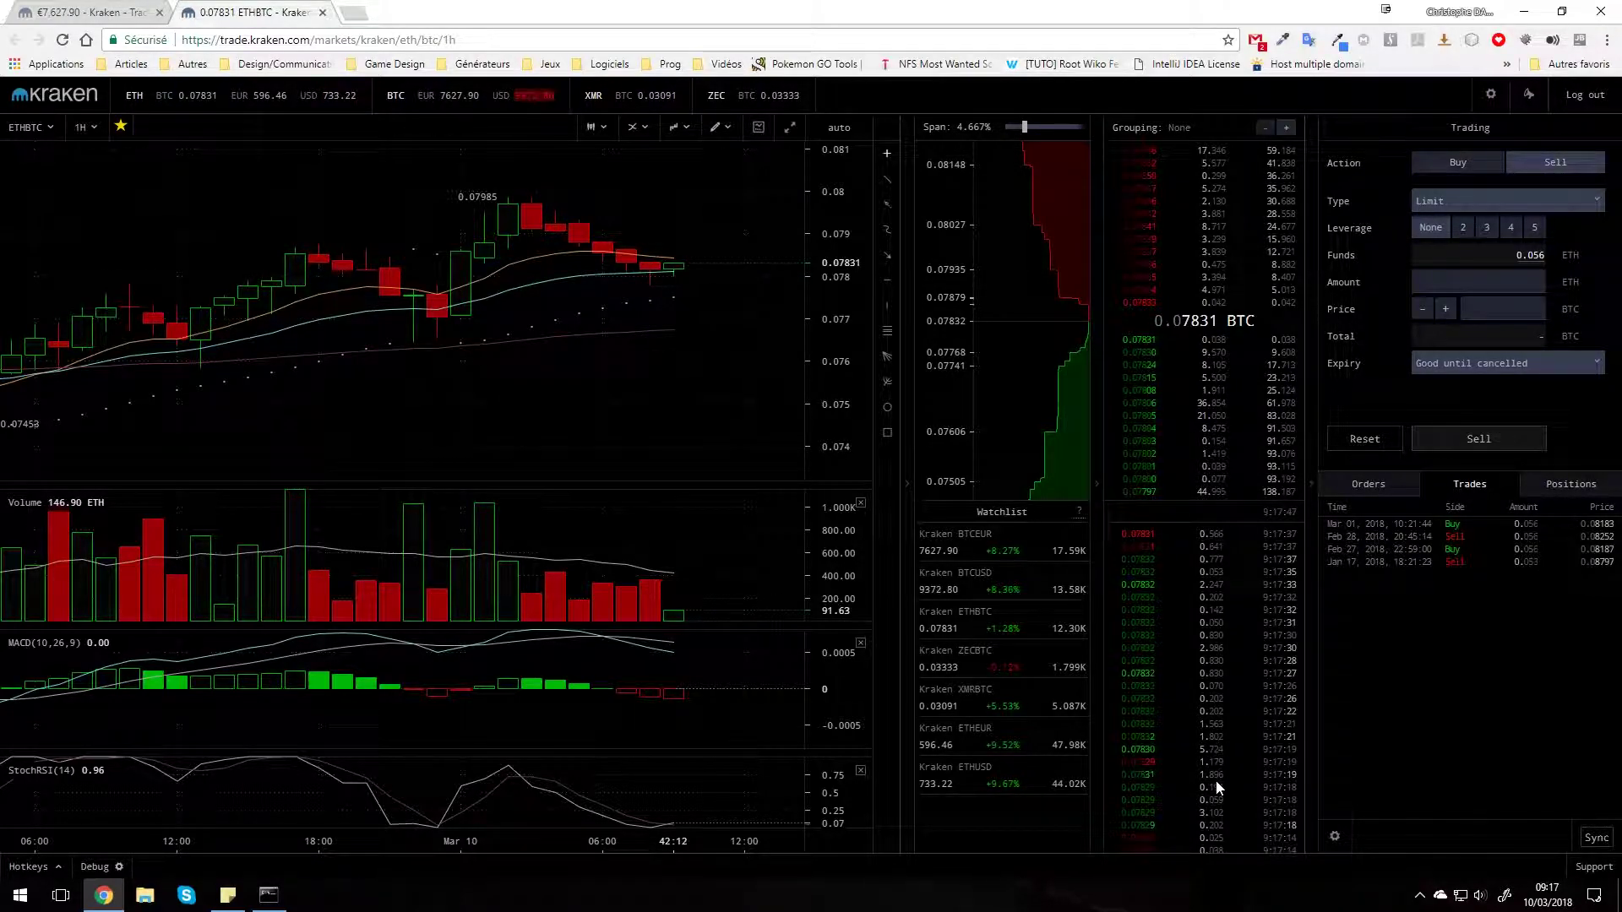
{"action": "left_click", "coordinate": [29, 126]}
{"action": "left_click", "coordinate": [1203, 646]}
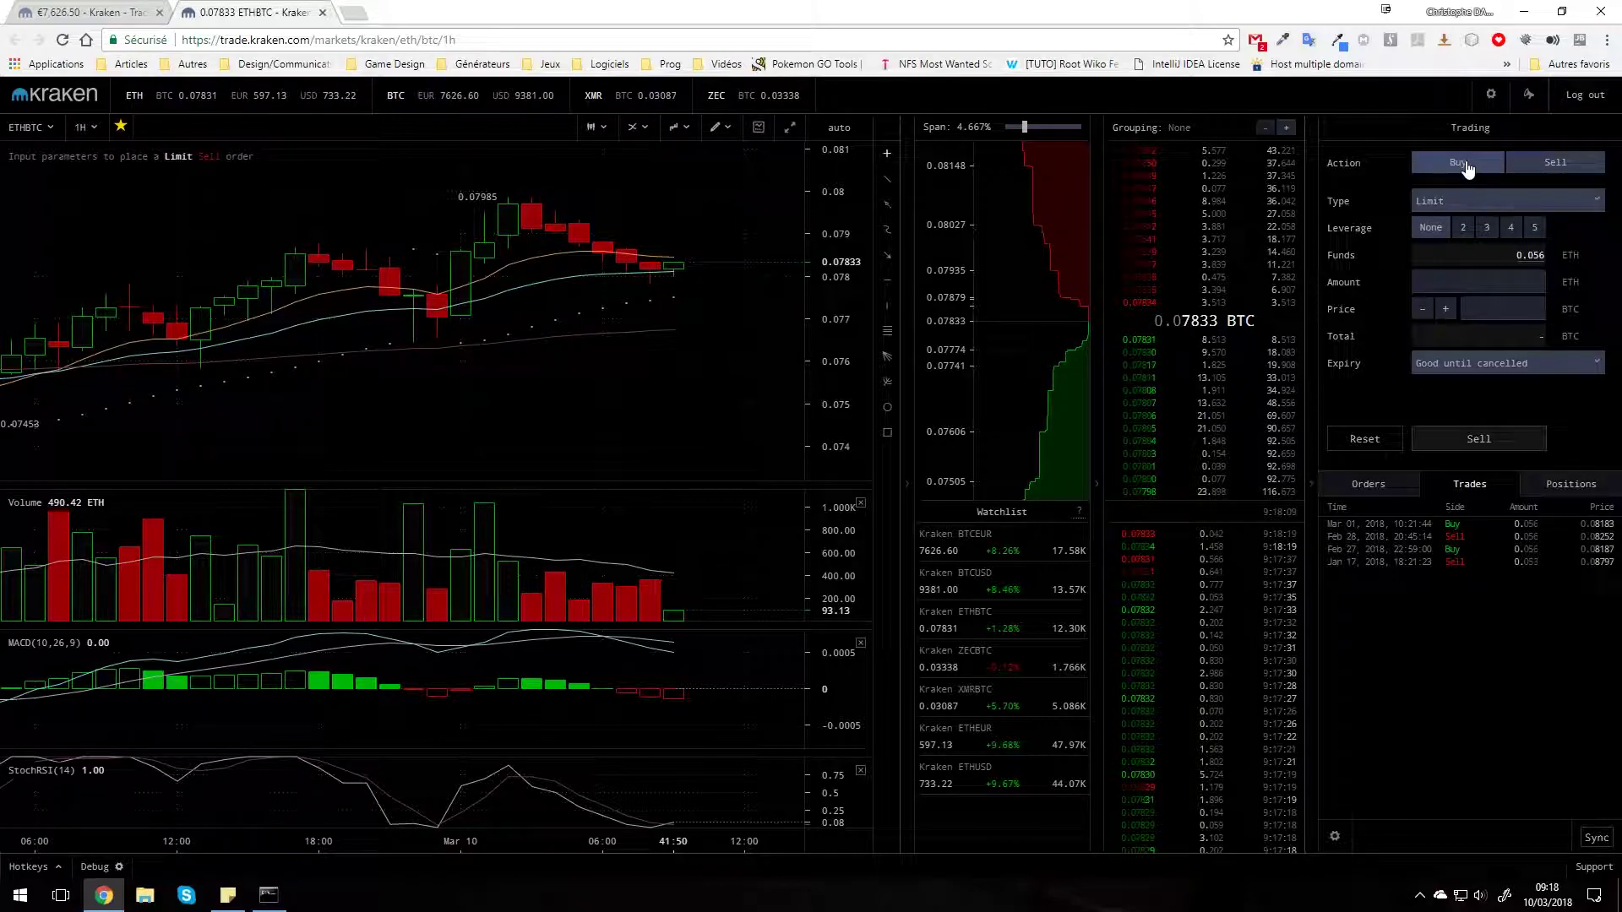
Prepare an ETHBTC Sell order for the full available funds of 0.056 ETH with the Market order type
{"action": "left_click", "coordinate": [1465, 165]}
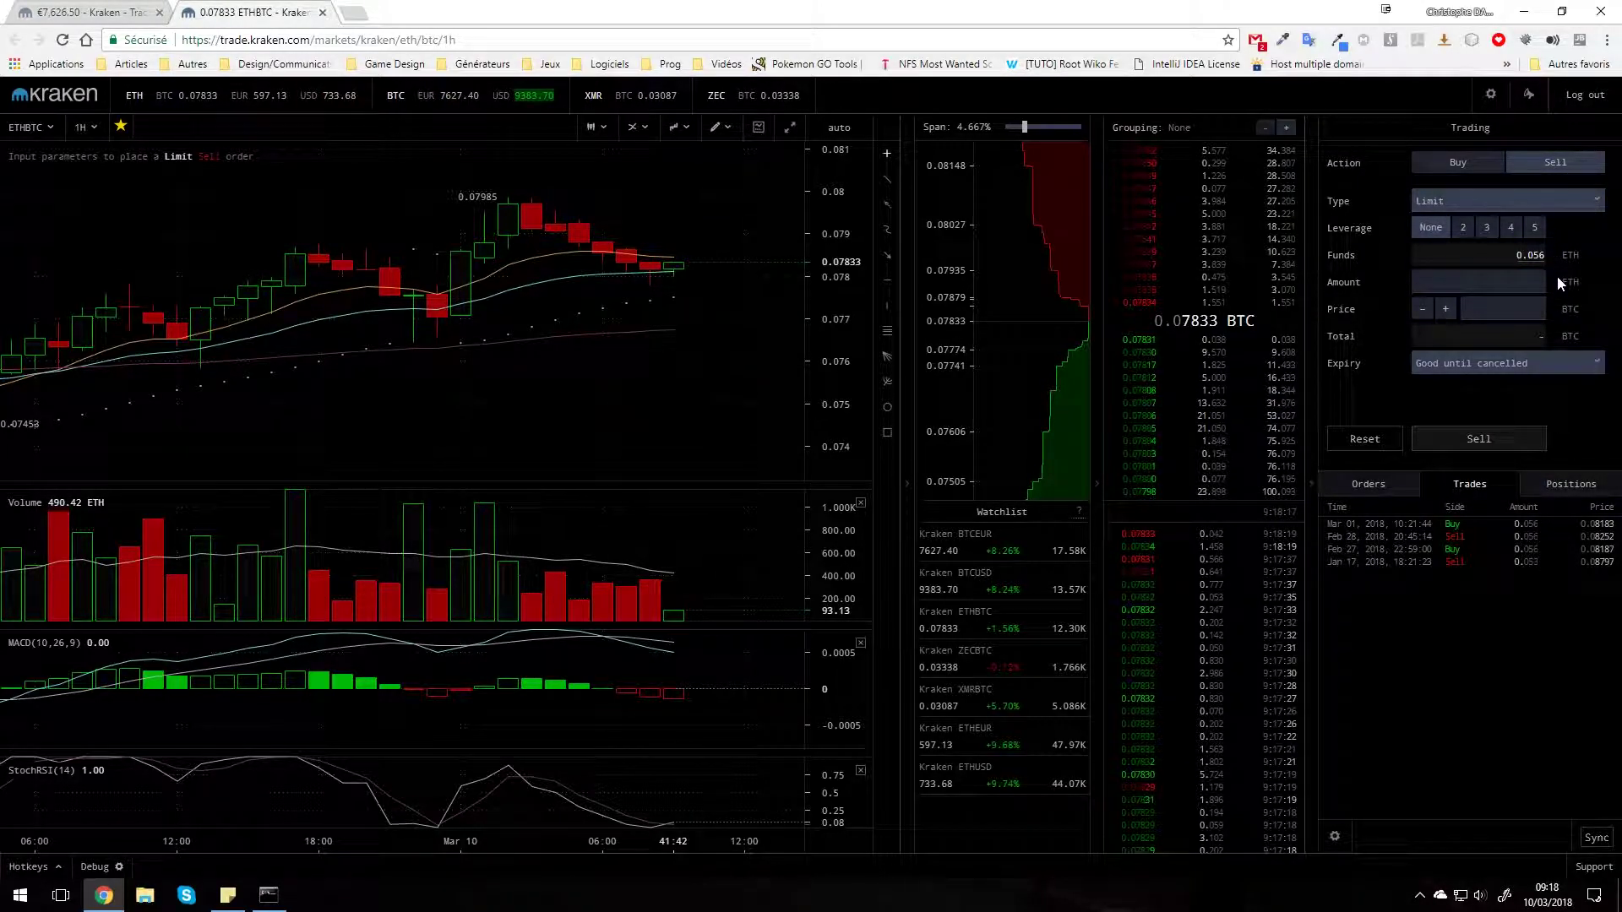
{"action": "left_click", "coordinate": [1533, 256]}
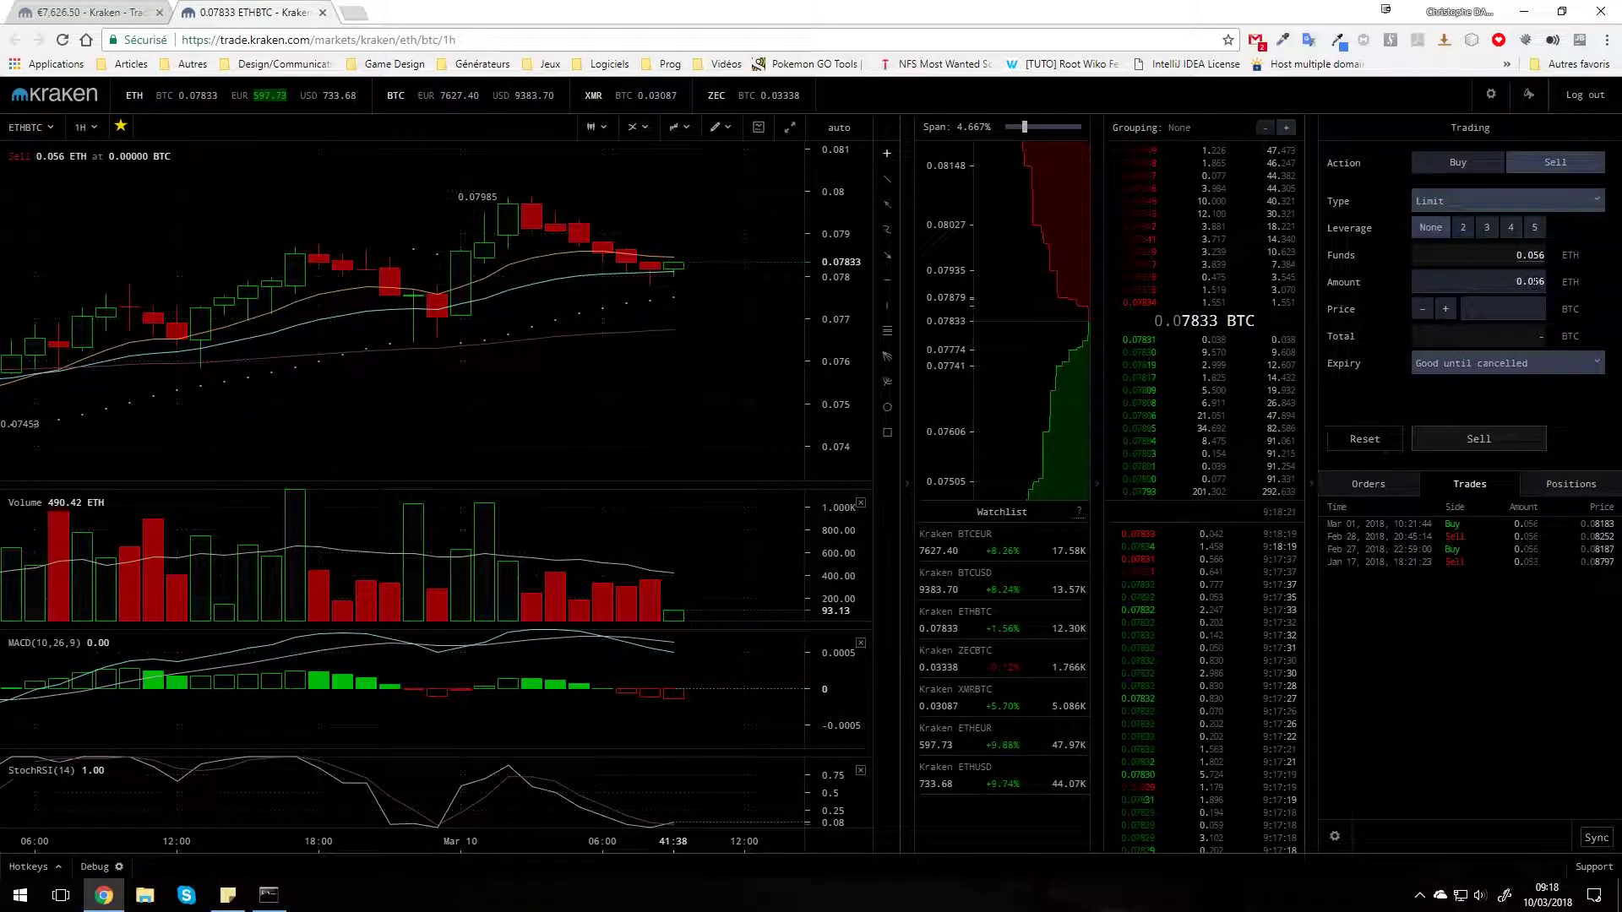
{"action": "left_click", "coordinate": [1502, 202]}
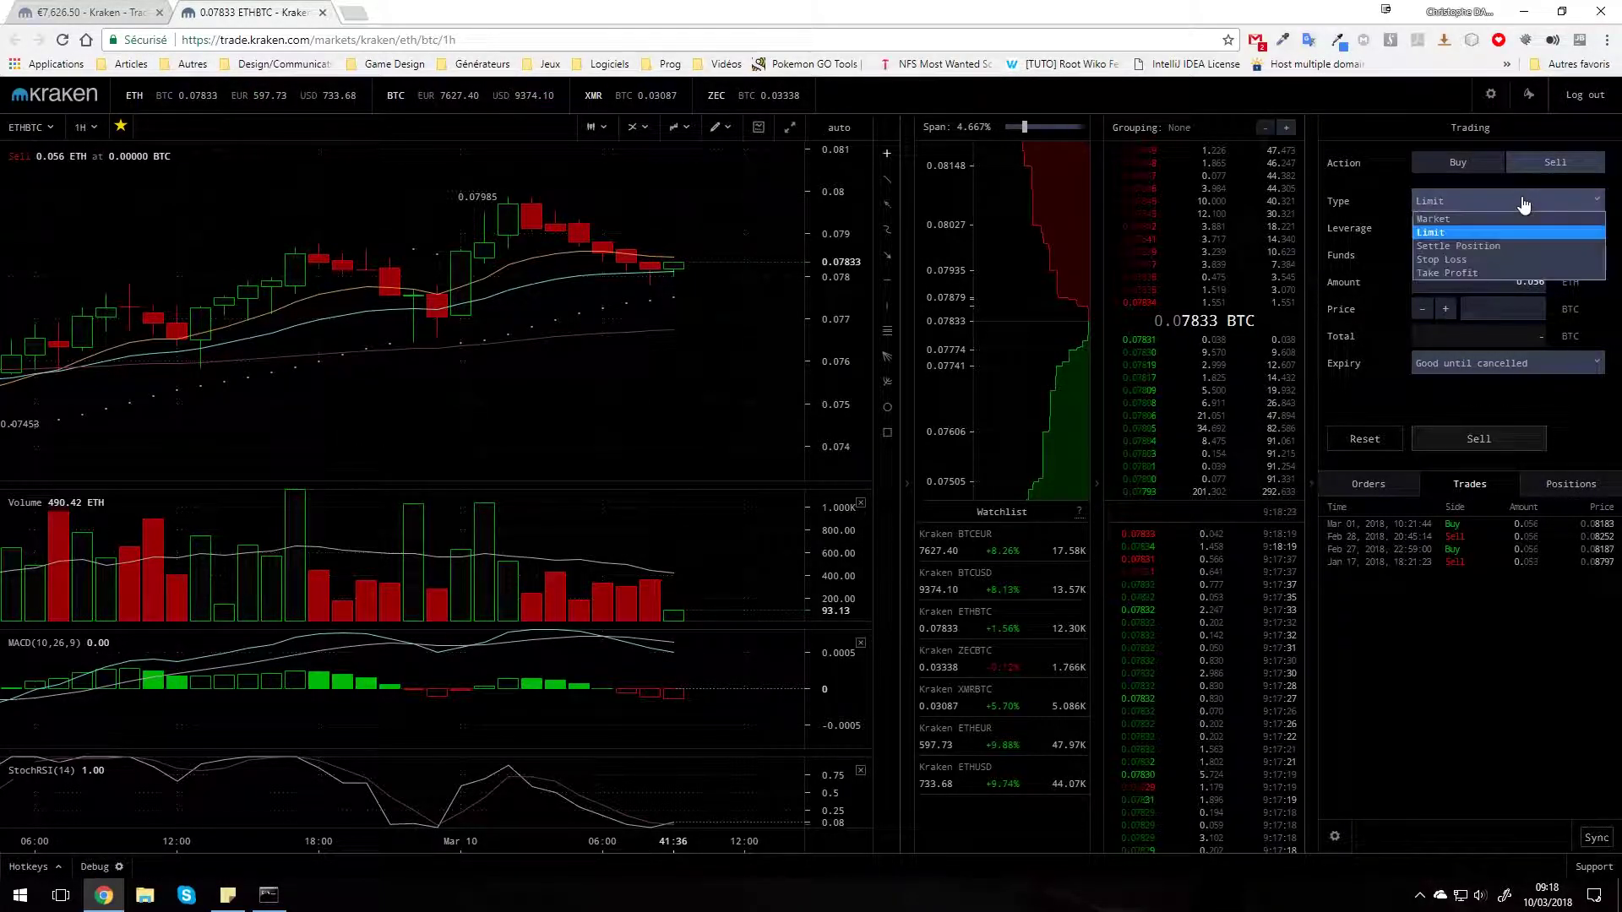
{"action": "left_click", "coordinate": [1497, 215]}
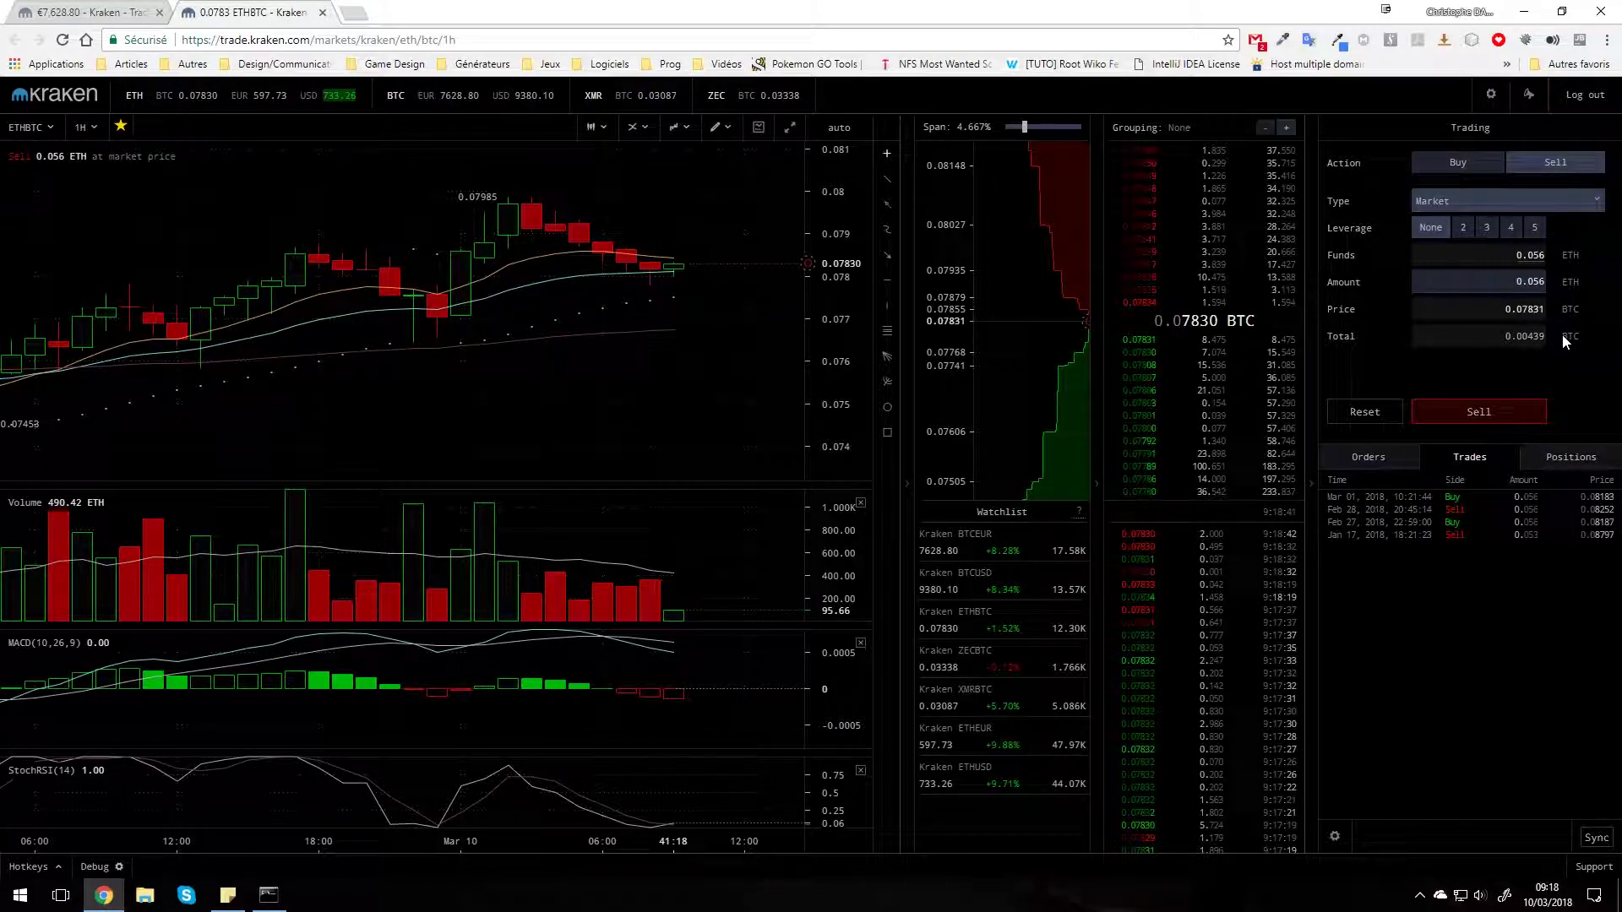
{"action": "left_click", "coordinate": [1458, 163]}
{"action": "left_click", "coordinate": [1570, 161]}
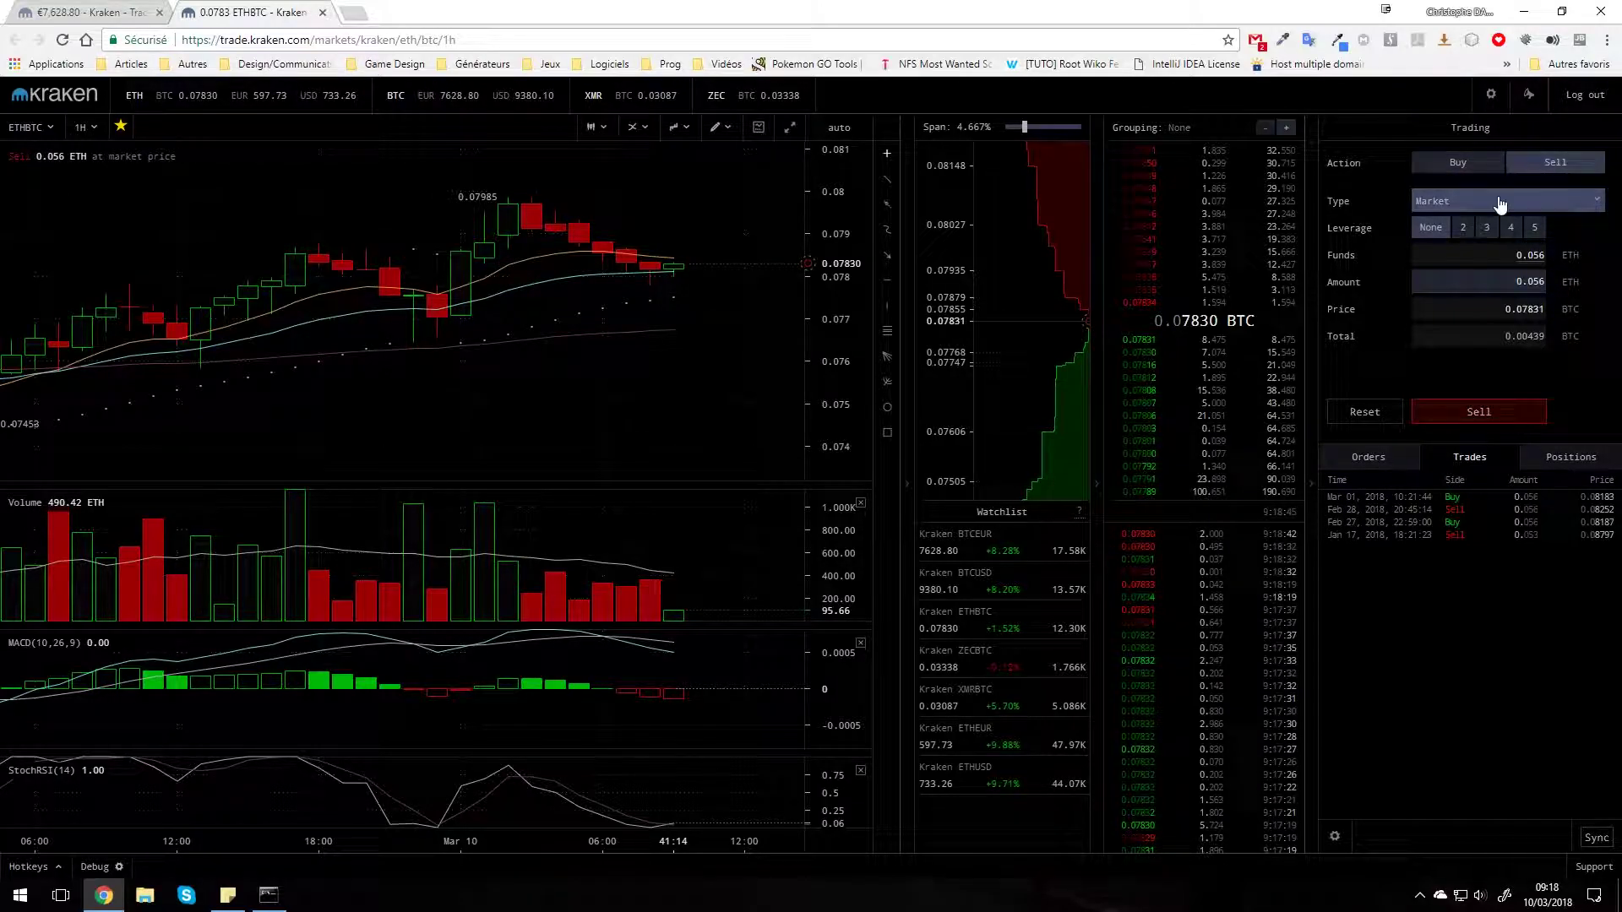
Change the ETHBTC Sell order's type to Limit and make its price field ready for entry
{"action": "left_click", "coordinate": [1495, 201]}
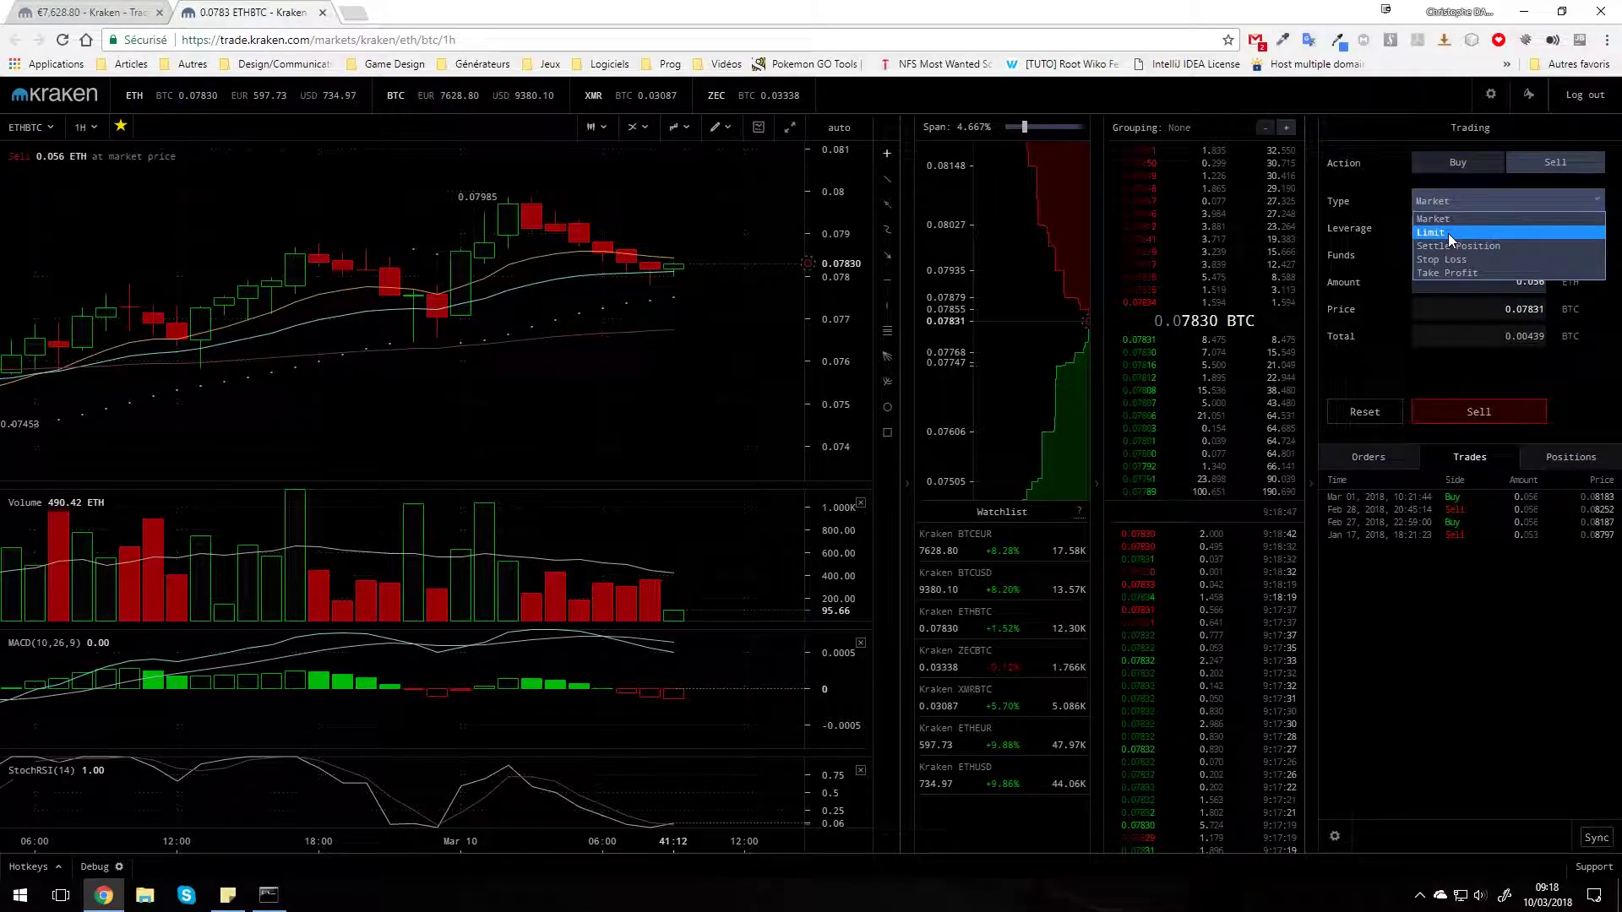
{"action": "left_click", "coordinate": [1450, 232]}
{"action": "left_click", "coordinate": [1516, 309]}
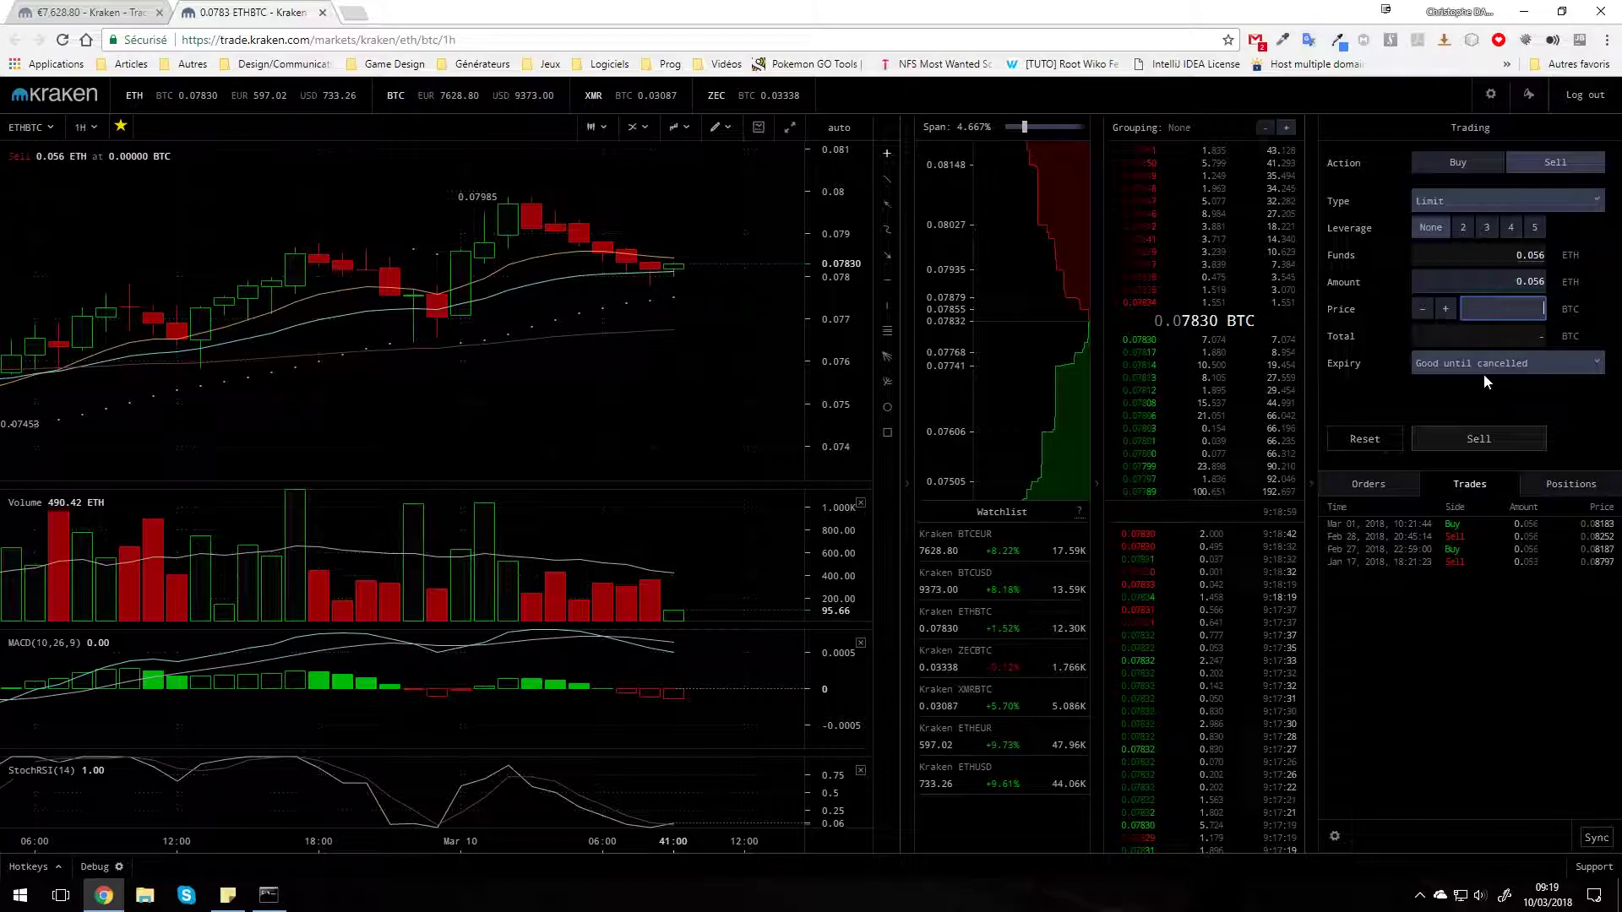
Set the limit Sell order's expiry to Custom and review the other available expiry options
{"action": "left_click", "coordinate": [1529, 365]}
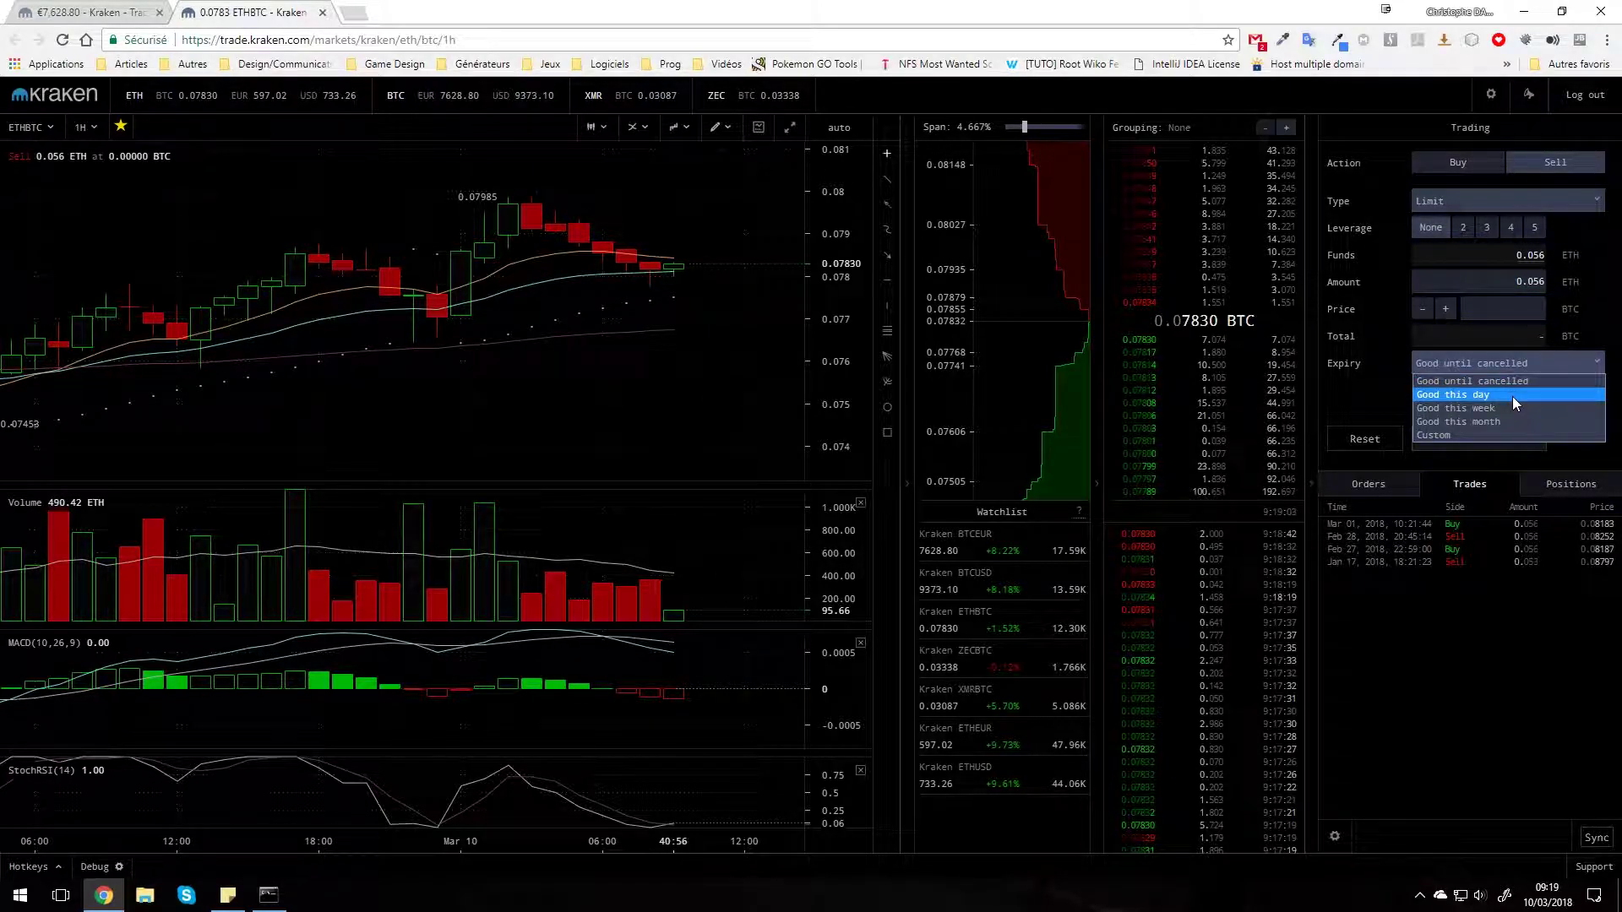
{"action": "left_click", "coordinate": [1489, 435]}
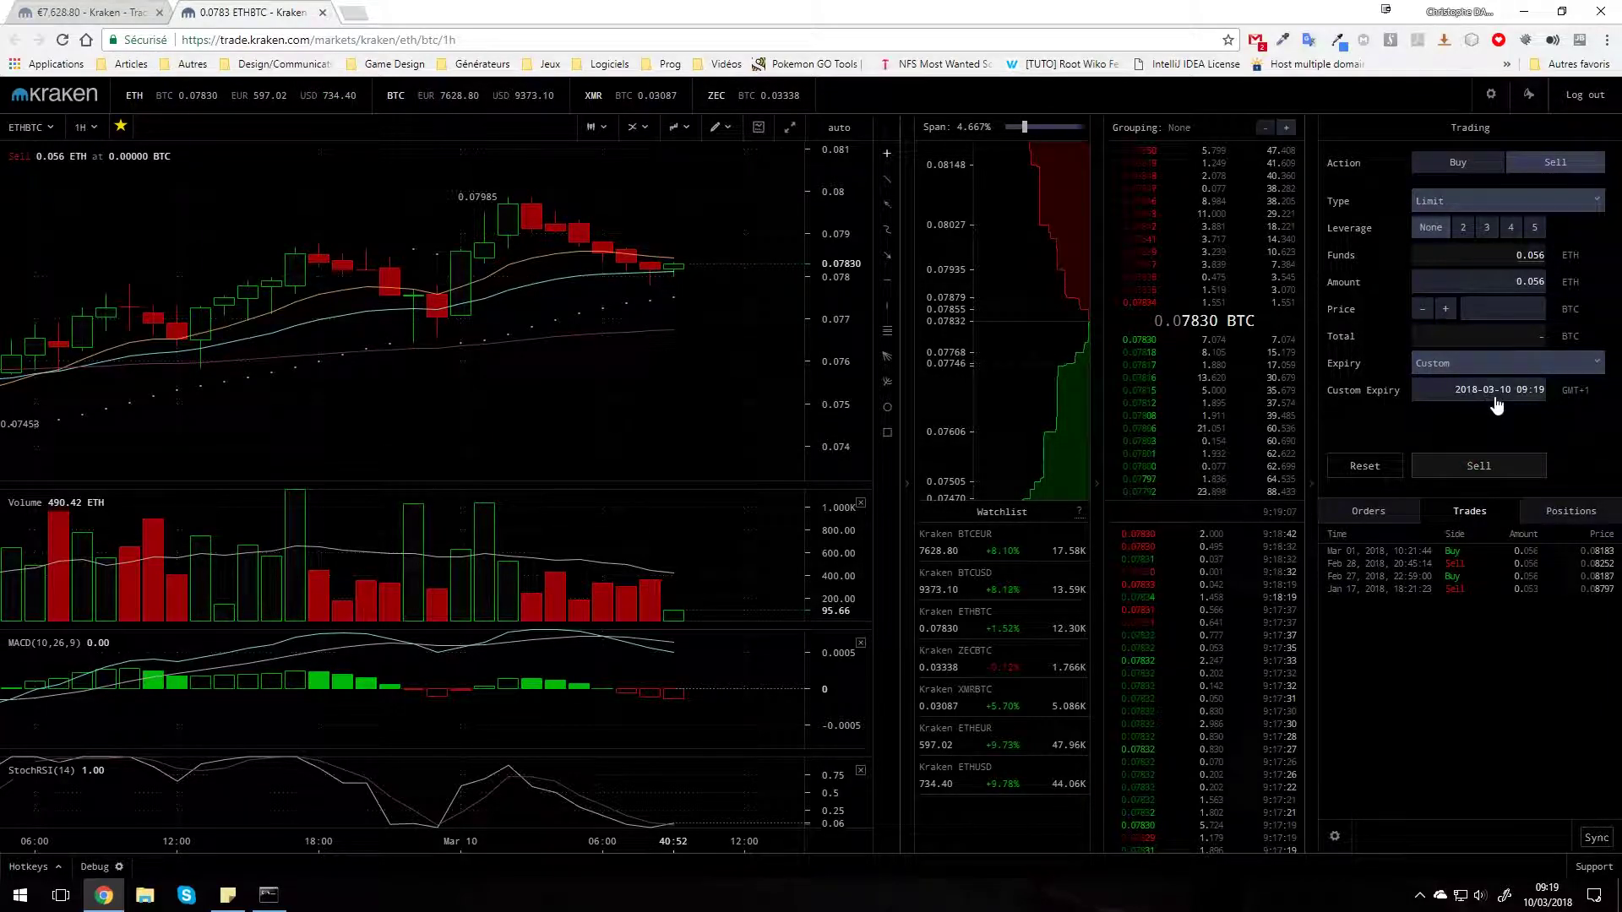
{"action": "left_click", "coordinate": [1520, 373]}
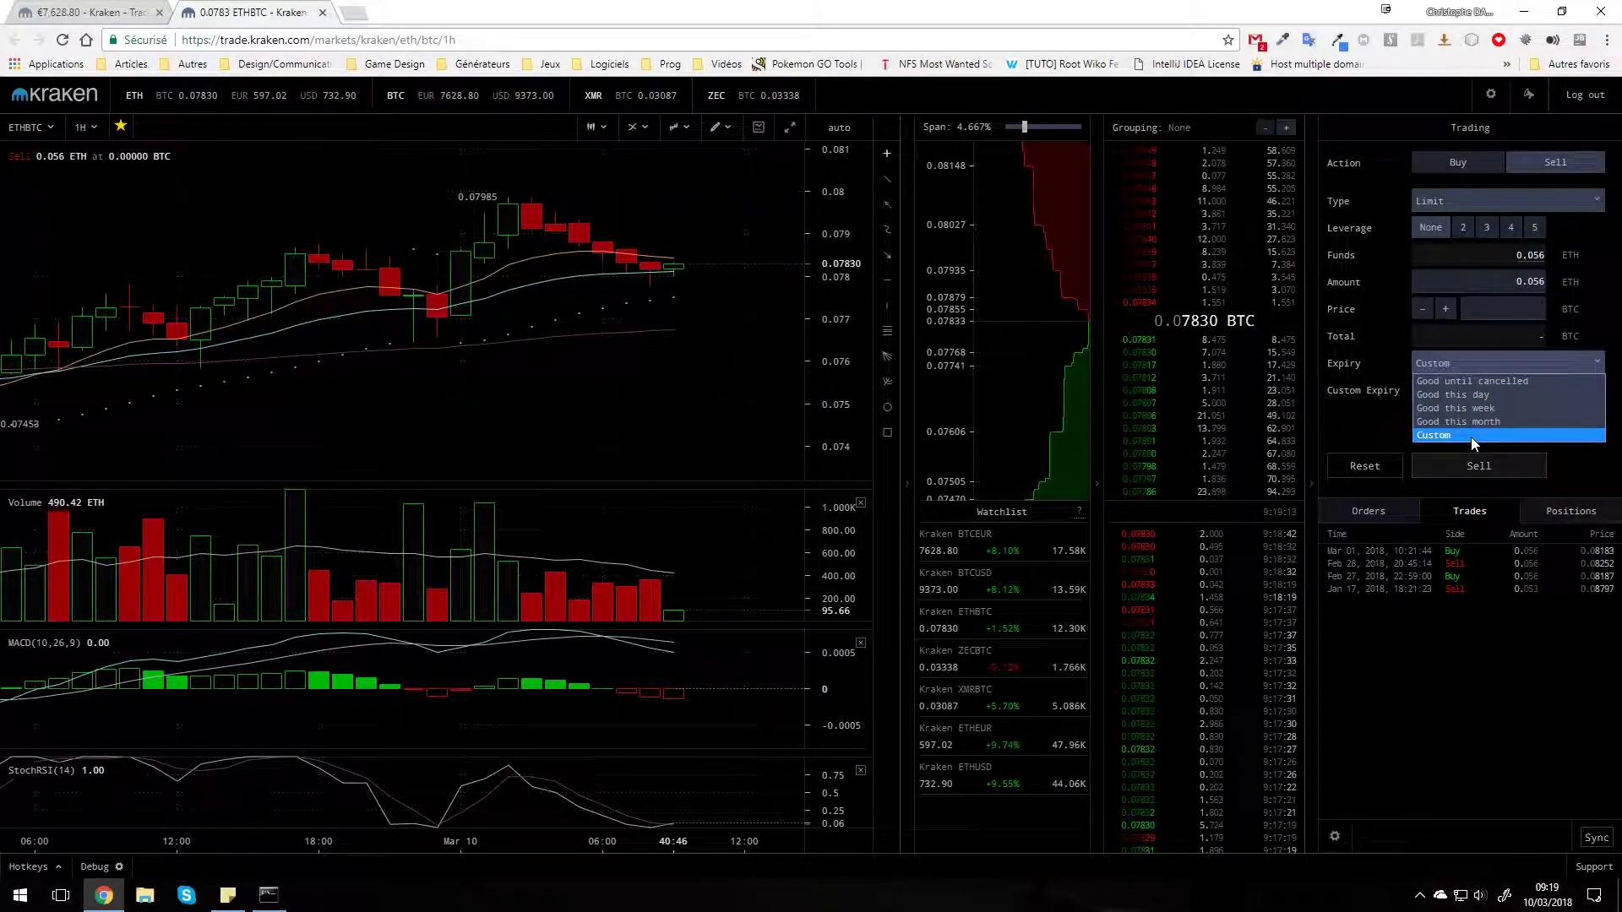
{"action": "left_click", "coordinate": [1371, 424]}
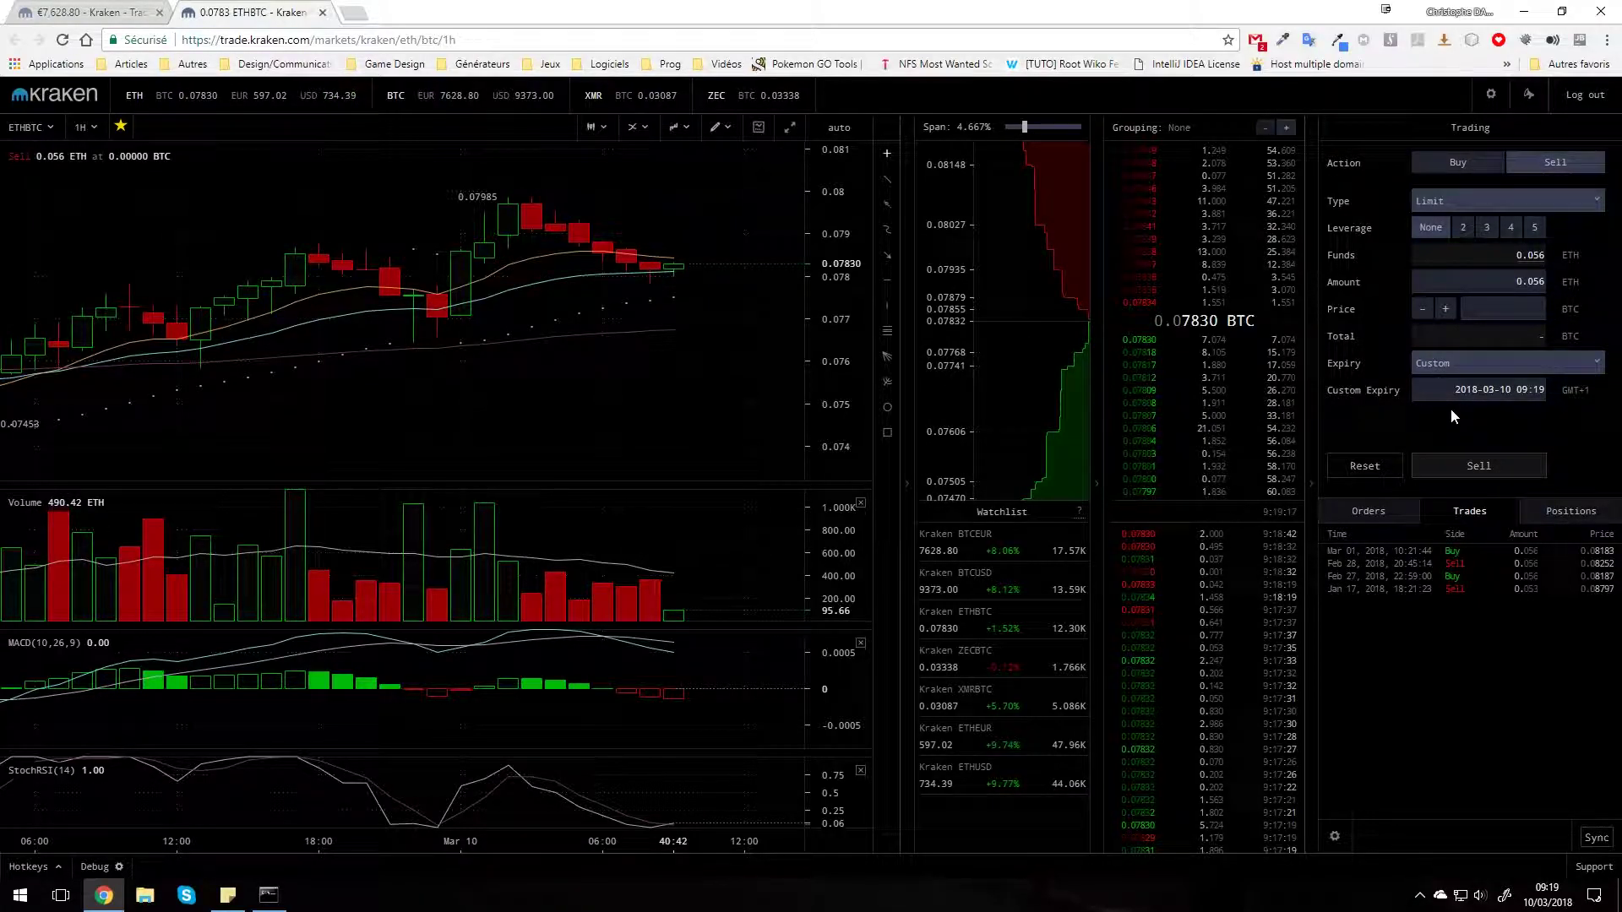
{"action": "left_click", "coordinate": [1511, 311]}
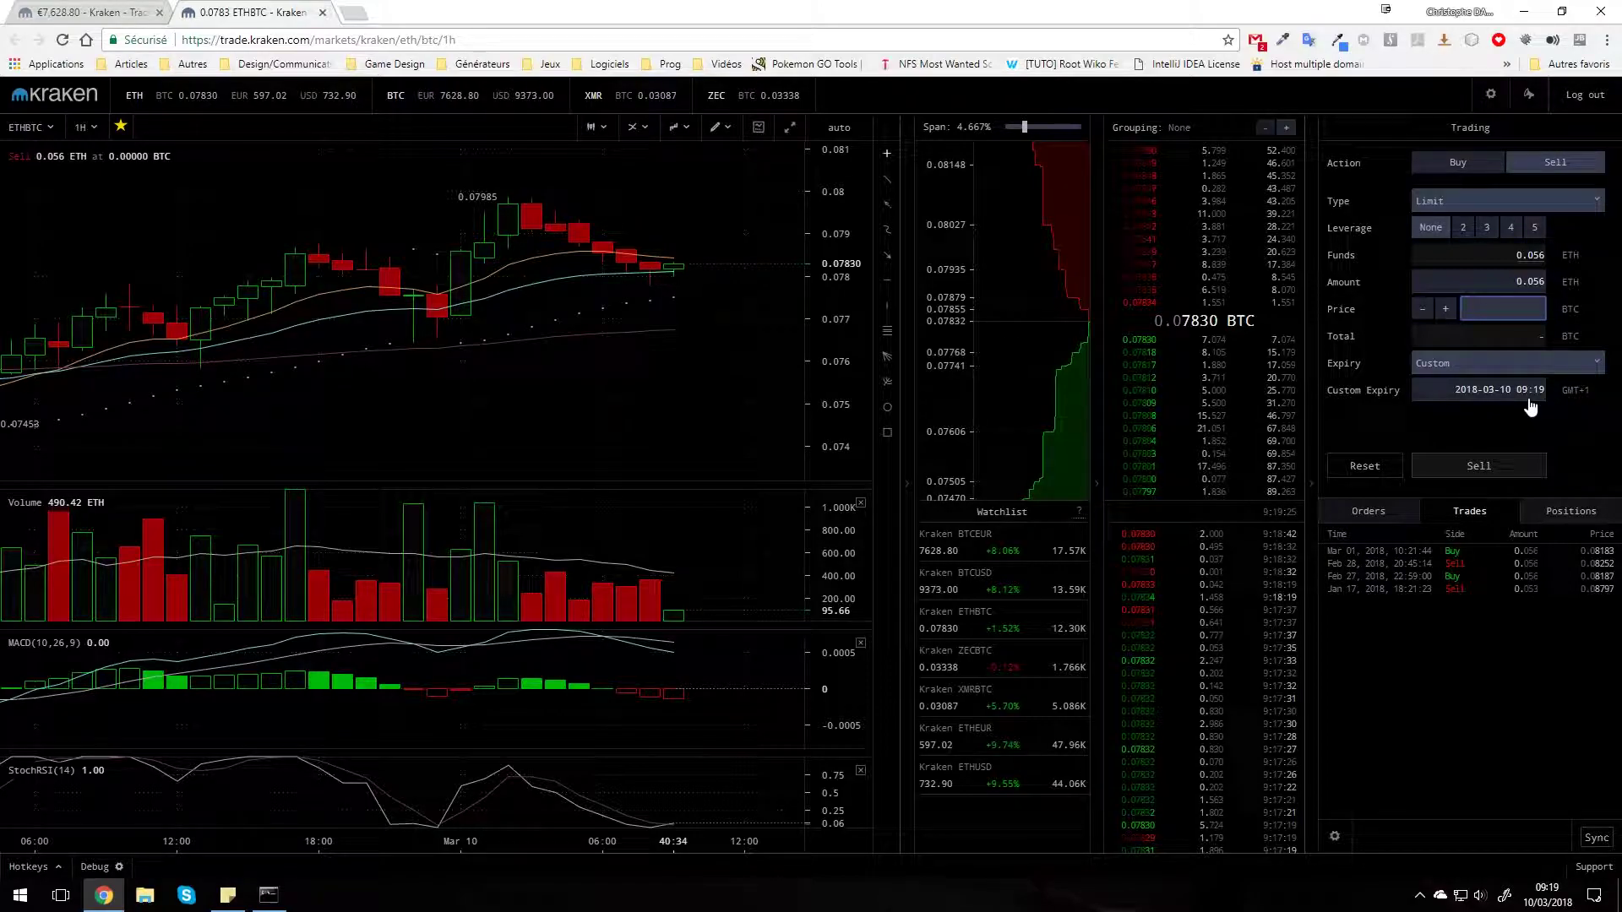
Reset the entries of the limit order form and finish with Sell as its action
{"action": "left_click", "coordinate": [1365, 466]}
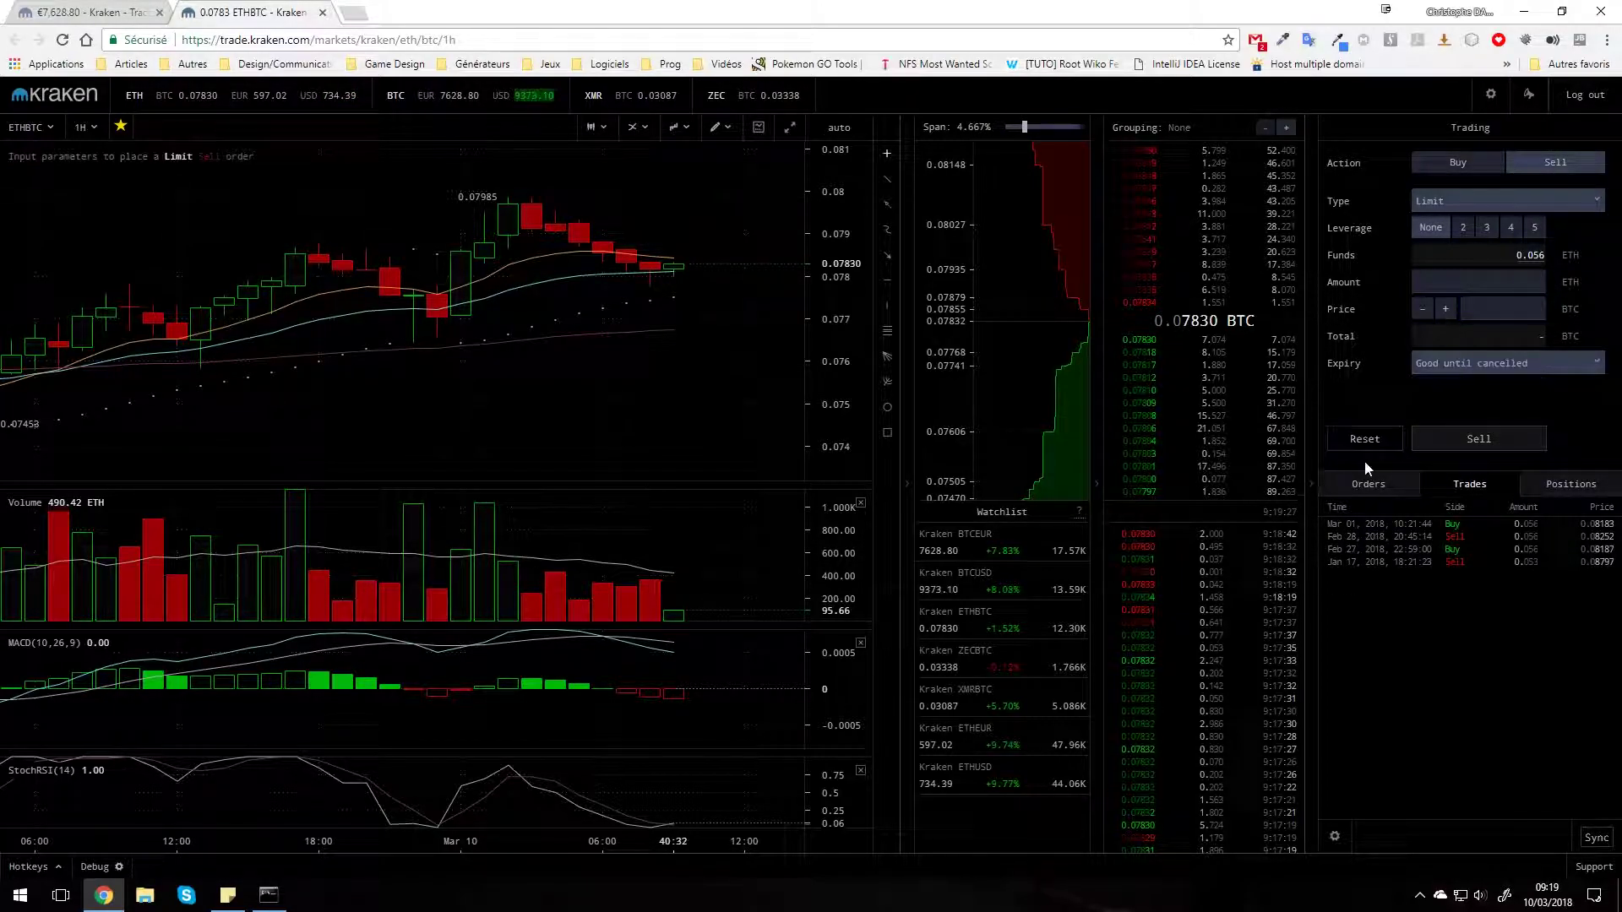
{"action": "left_click", "coordinate": [1452, 167]}
{"action": "left_click", "coordinate": [1556, 162]}
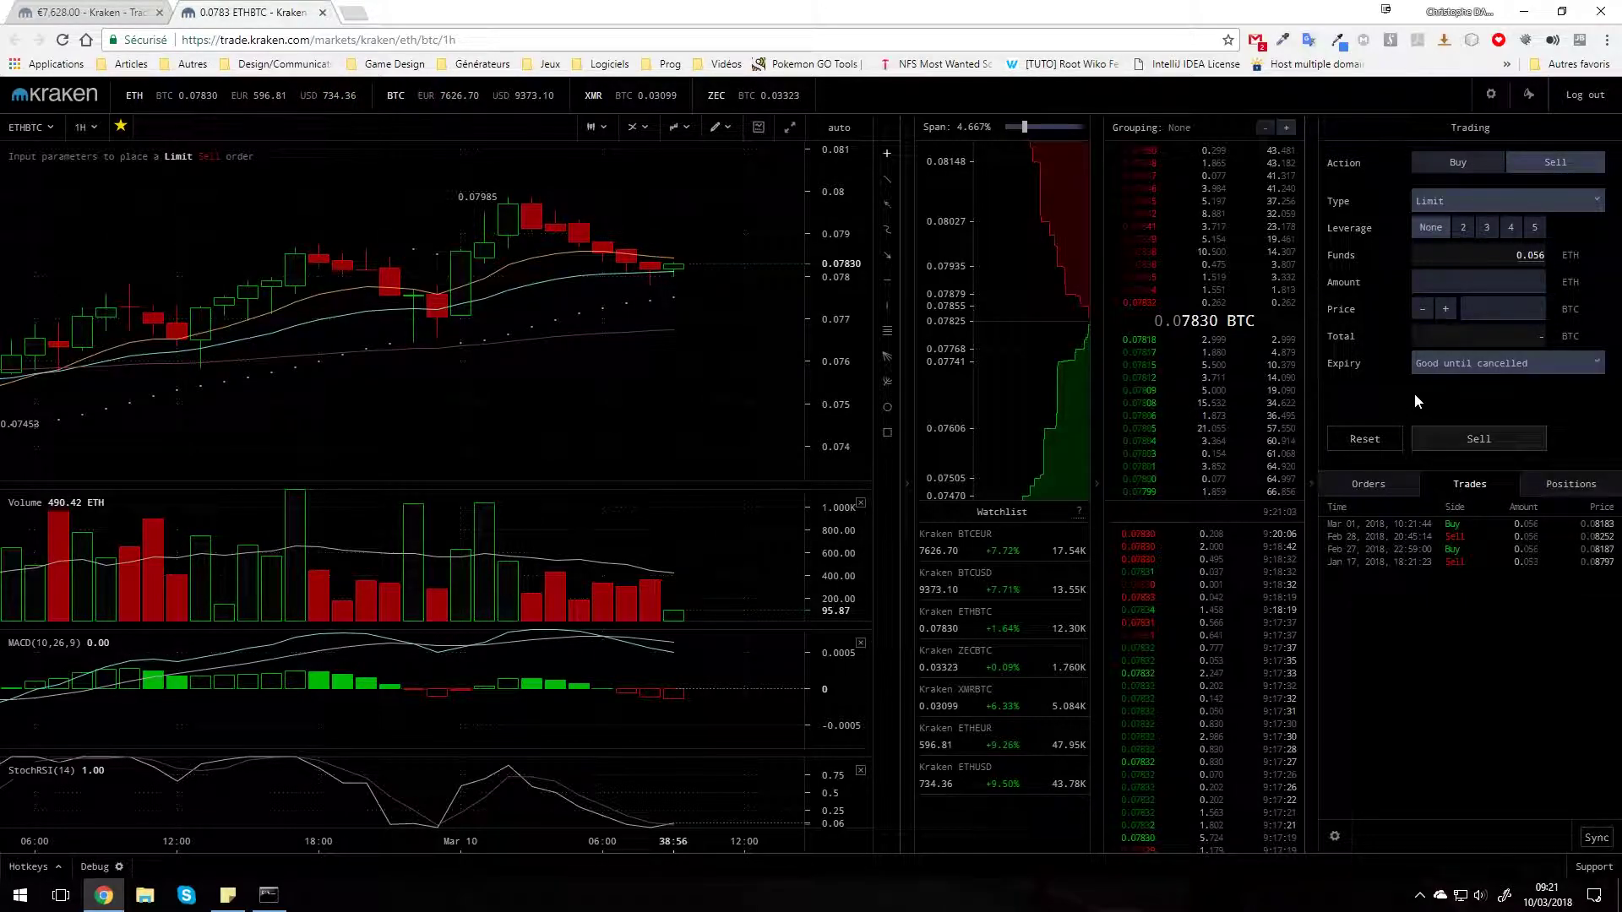
Locate the past buy and sell trades on the ETHBTC chart and compare them with the price movement since March 1
{"action": "left_click", "coordinate": [1472, 526]}
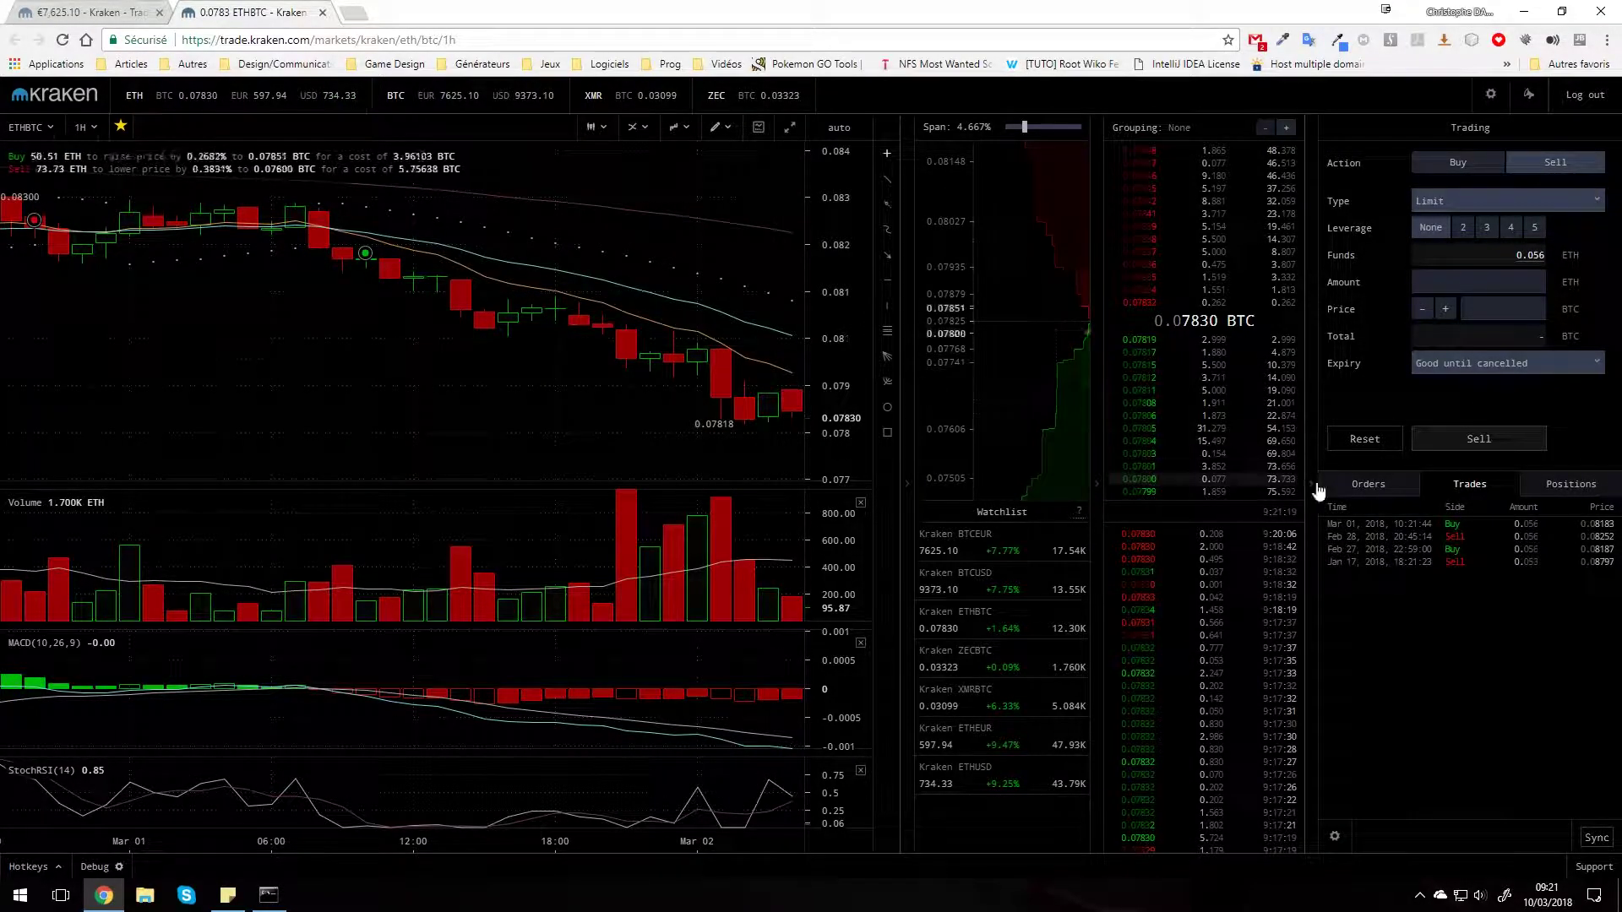
{"action": "mouse_move", "coordinate": [1468, 531]}
{"action": "scroll", "coordinate": [565, 366], "scroll_direction": "down", "scroll_amount": 5}
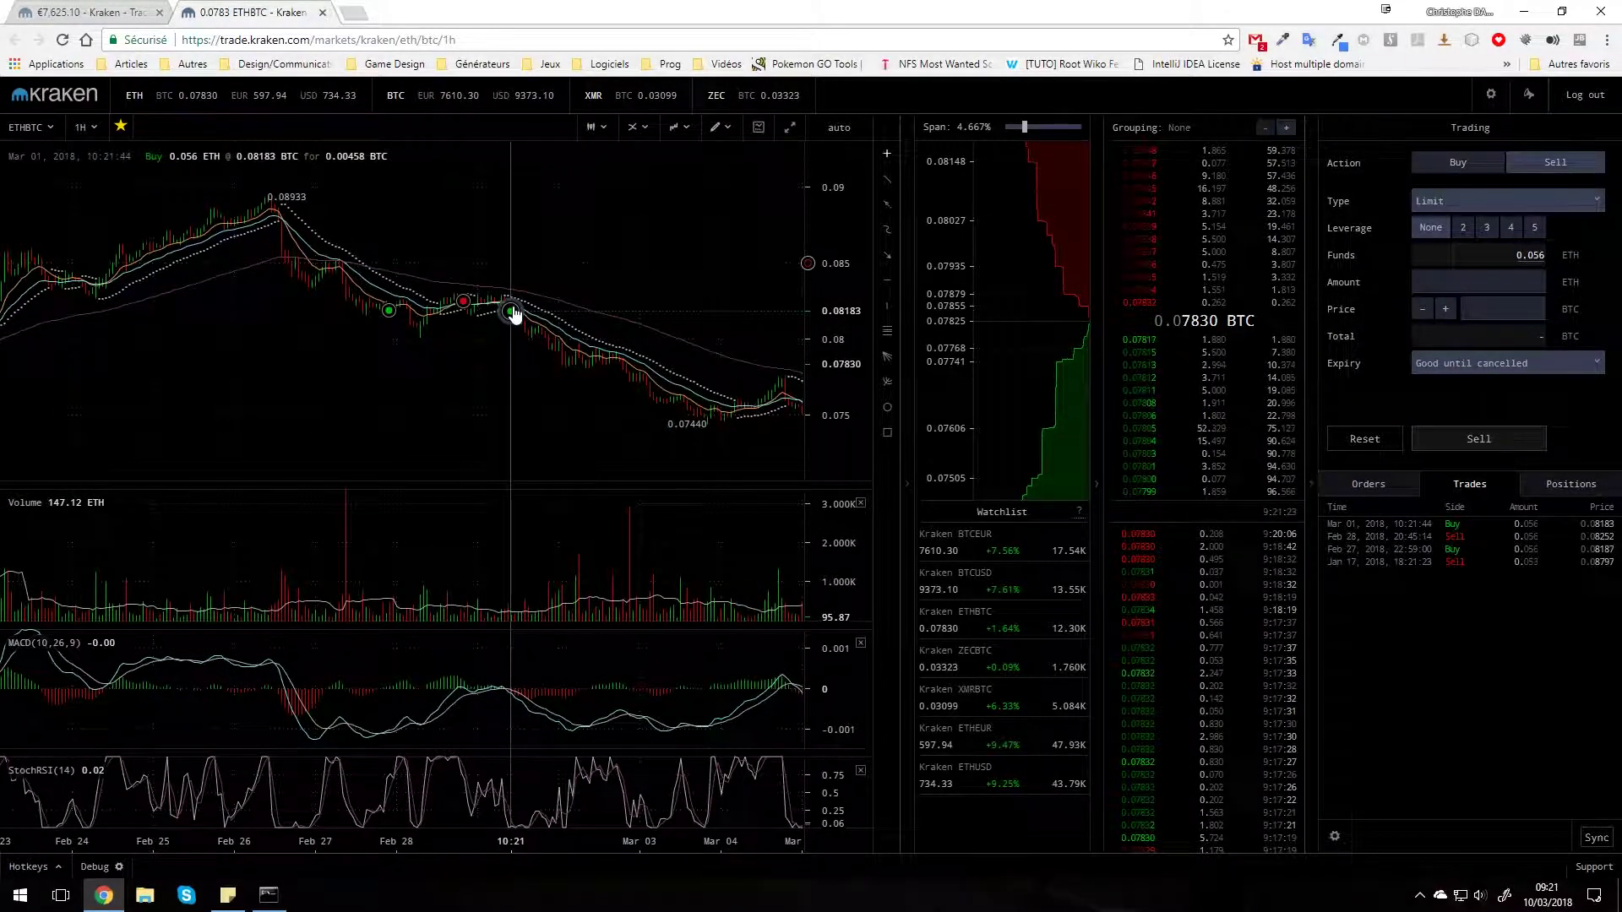
{"action": "left_click_drag", "start_coordinate": [515, 318], "coordinate": [35, 397]}
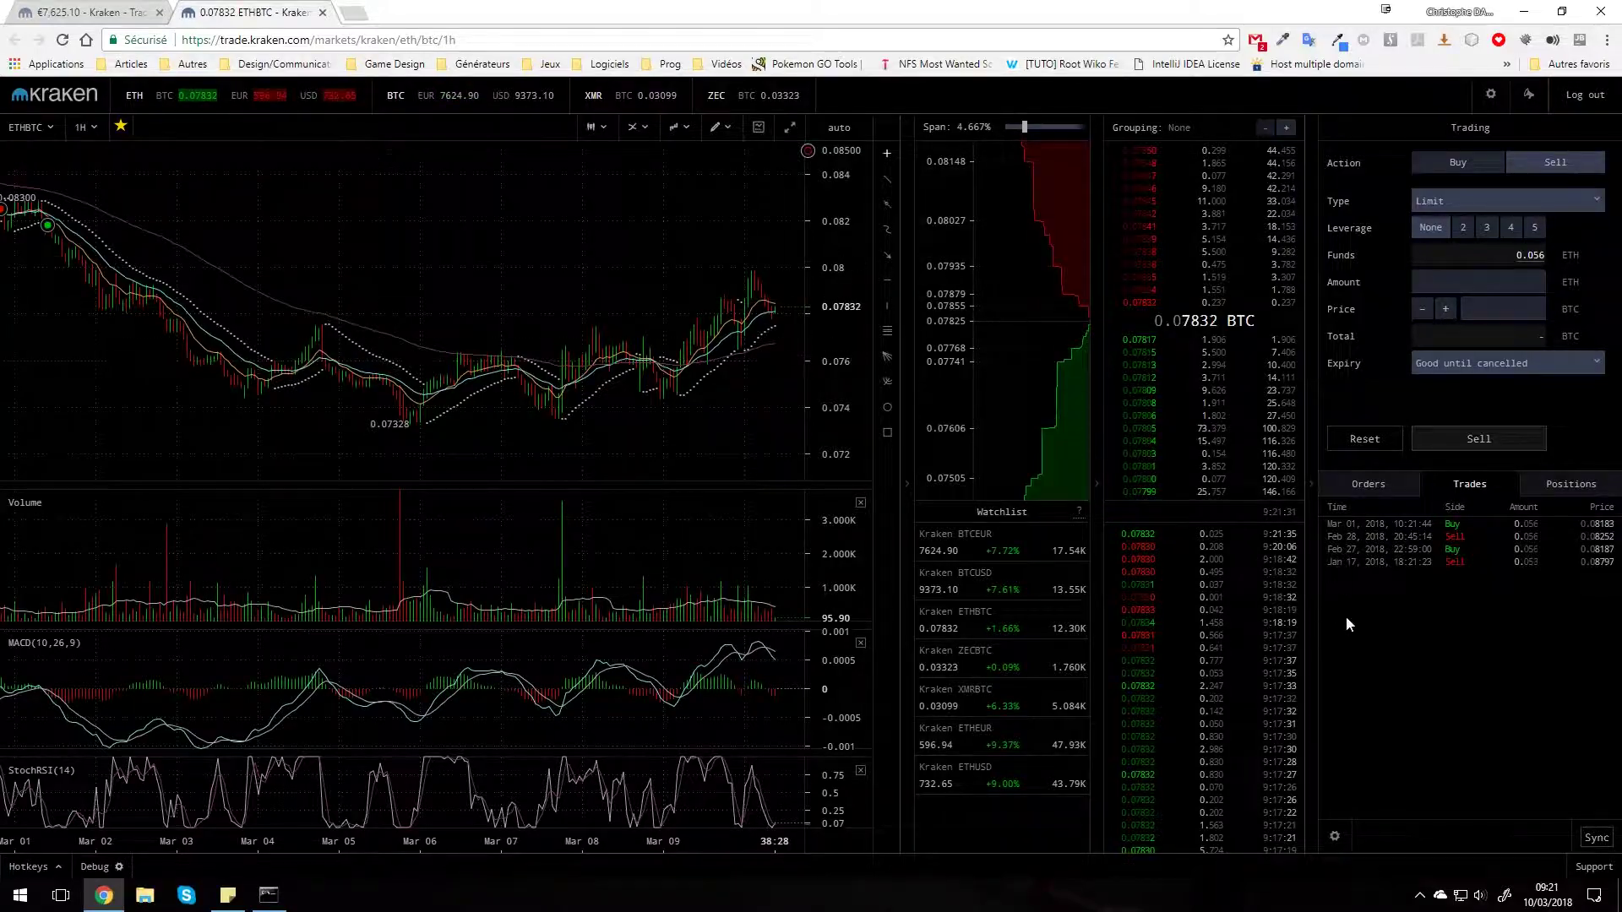
{"action": "left_click", "coordinate": [1436, 527]}
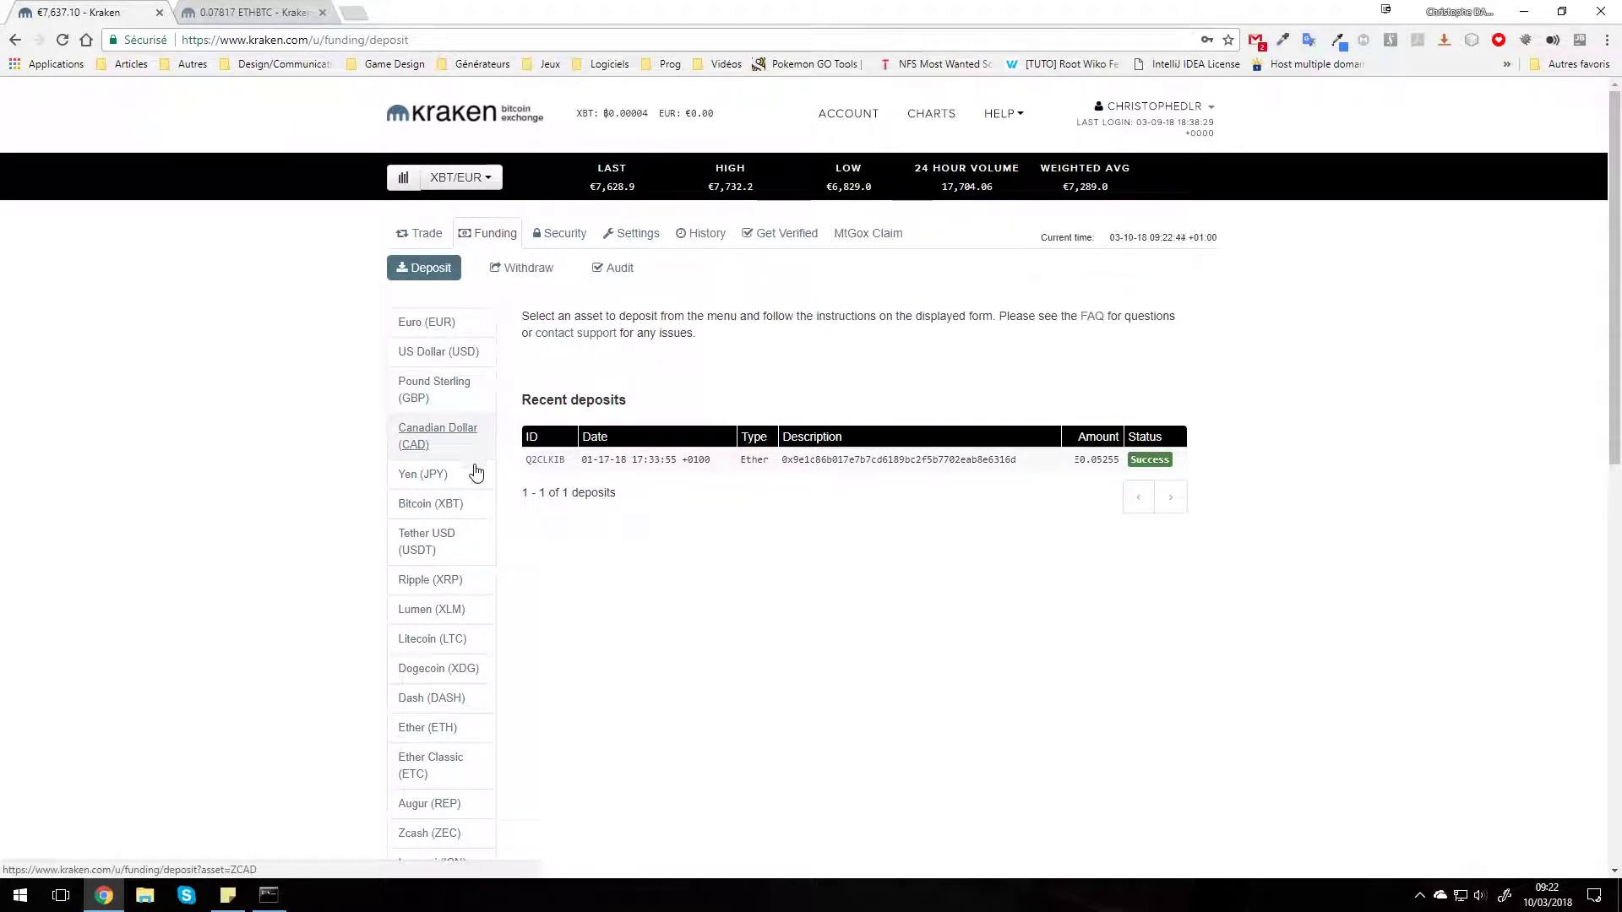
Examine the list of assets that can be deposited, from Euro down to Kraken Fee Credit
{"action": "scroll", "coordinate": [524, 532], "scroll_direction": "down", "scroll_amount": 4}
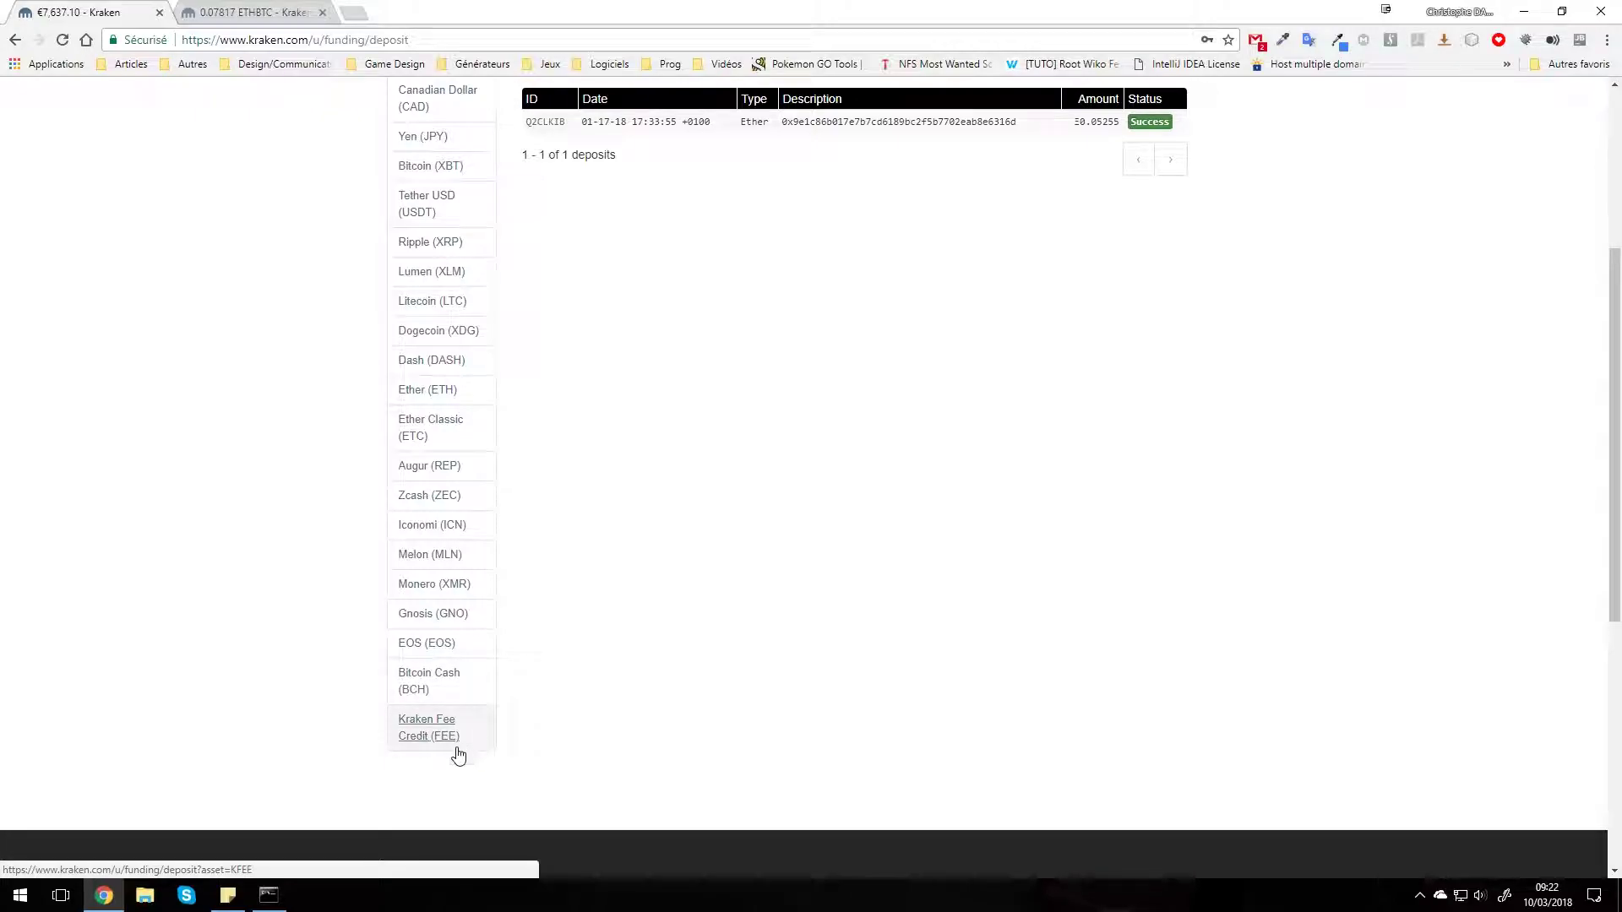
{"action": "scroll", "coordinate": [583, 701], "scroll_direction": "up", "scroll_amount": 5}
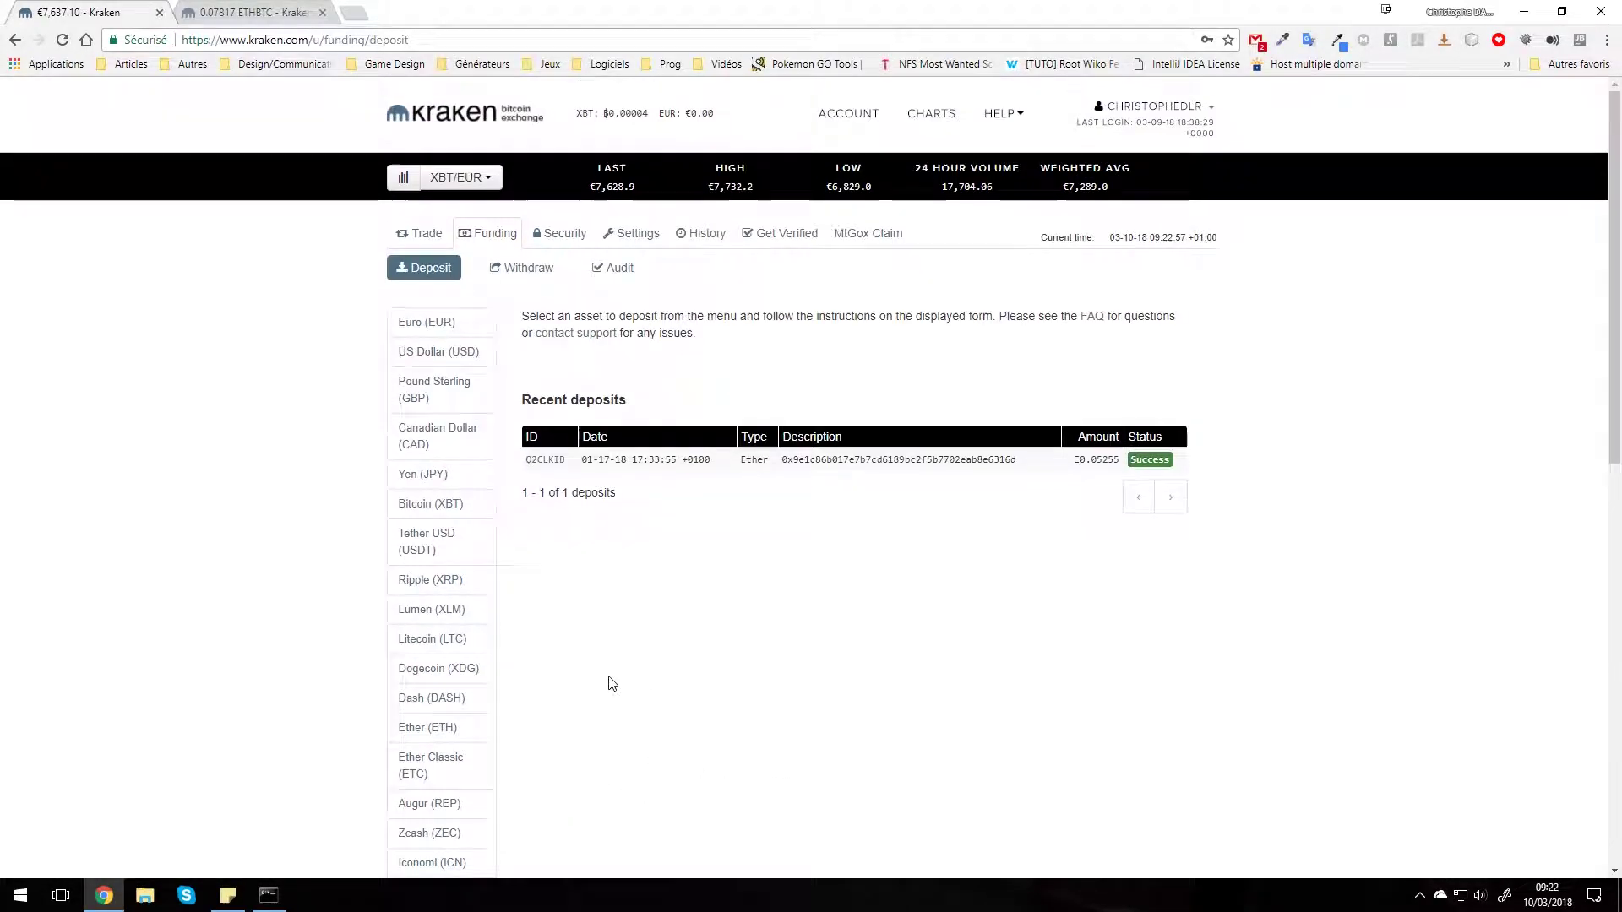
{"action": "scroll", "coordinate": [681, 608], "scroll_direction": "down", "scroll_amount": 5}
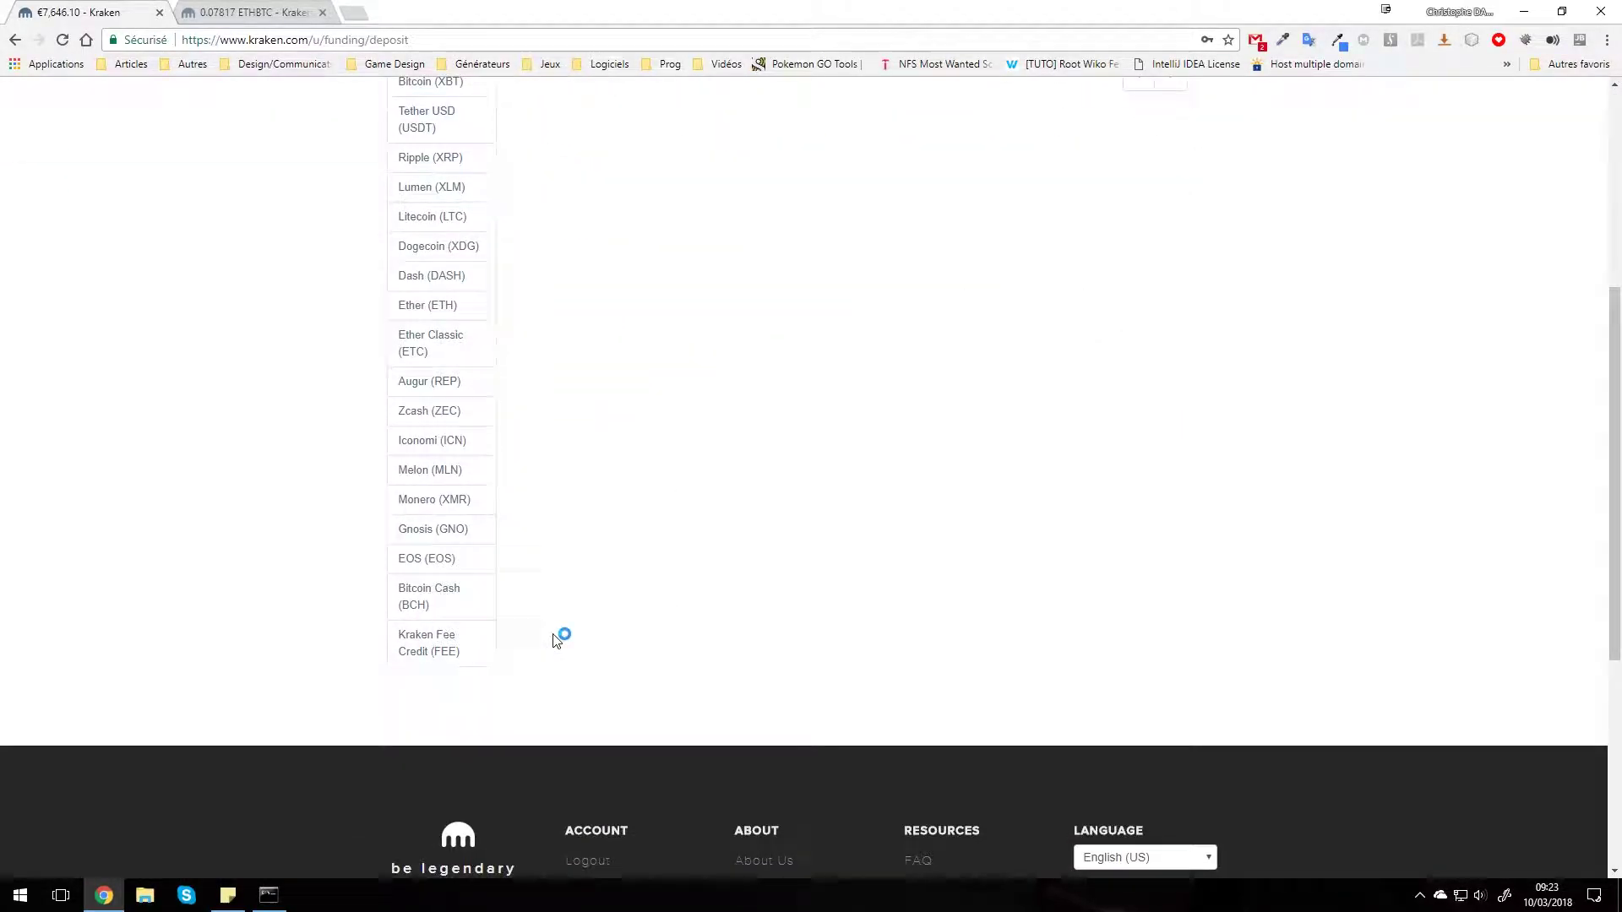
{"action": "scroll", "coordinate": [639, 653], "scroll_direction": "up", "scroll_amount": 5}
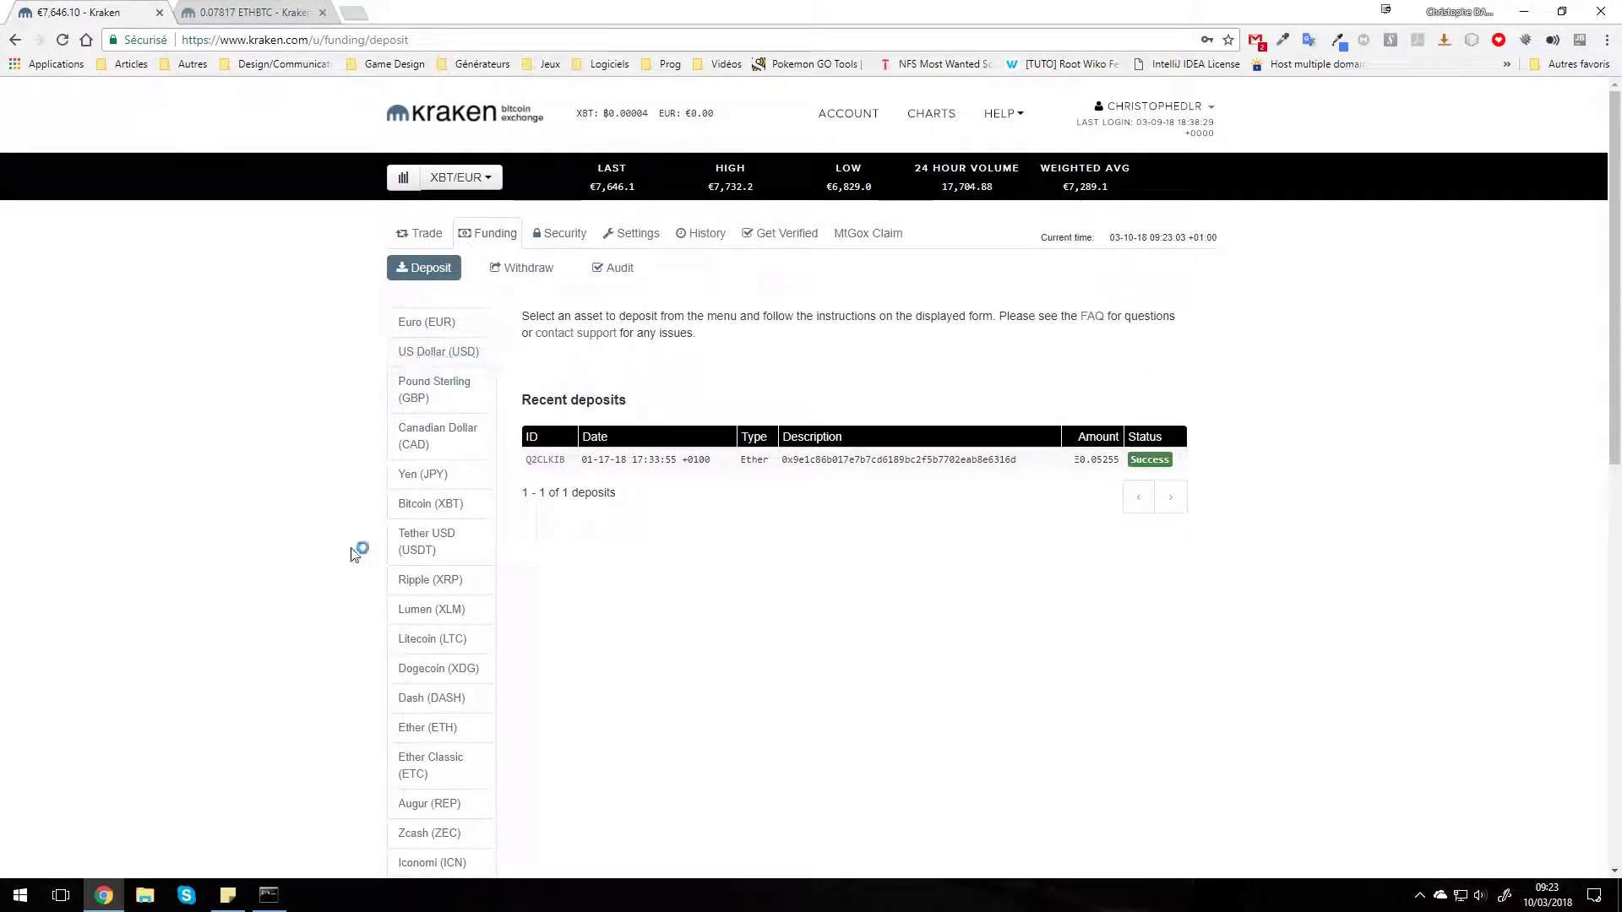
{"action": "scroll", "coordinate": [498, 748], "scroll_direction": "down", "scroll_amount": 2}
{"action": "scroll", "coordinate": [592, 659], "scroll_direction": "down", "scroll_amount": 4}
{"action": "scroll", "coordinate": [609, 621], "scroll_direction": "up", "scroll_amount": 5}
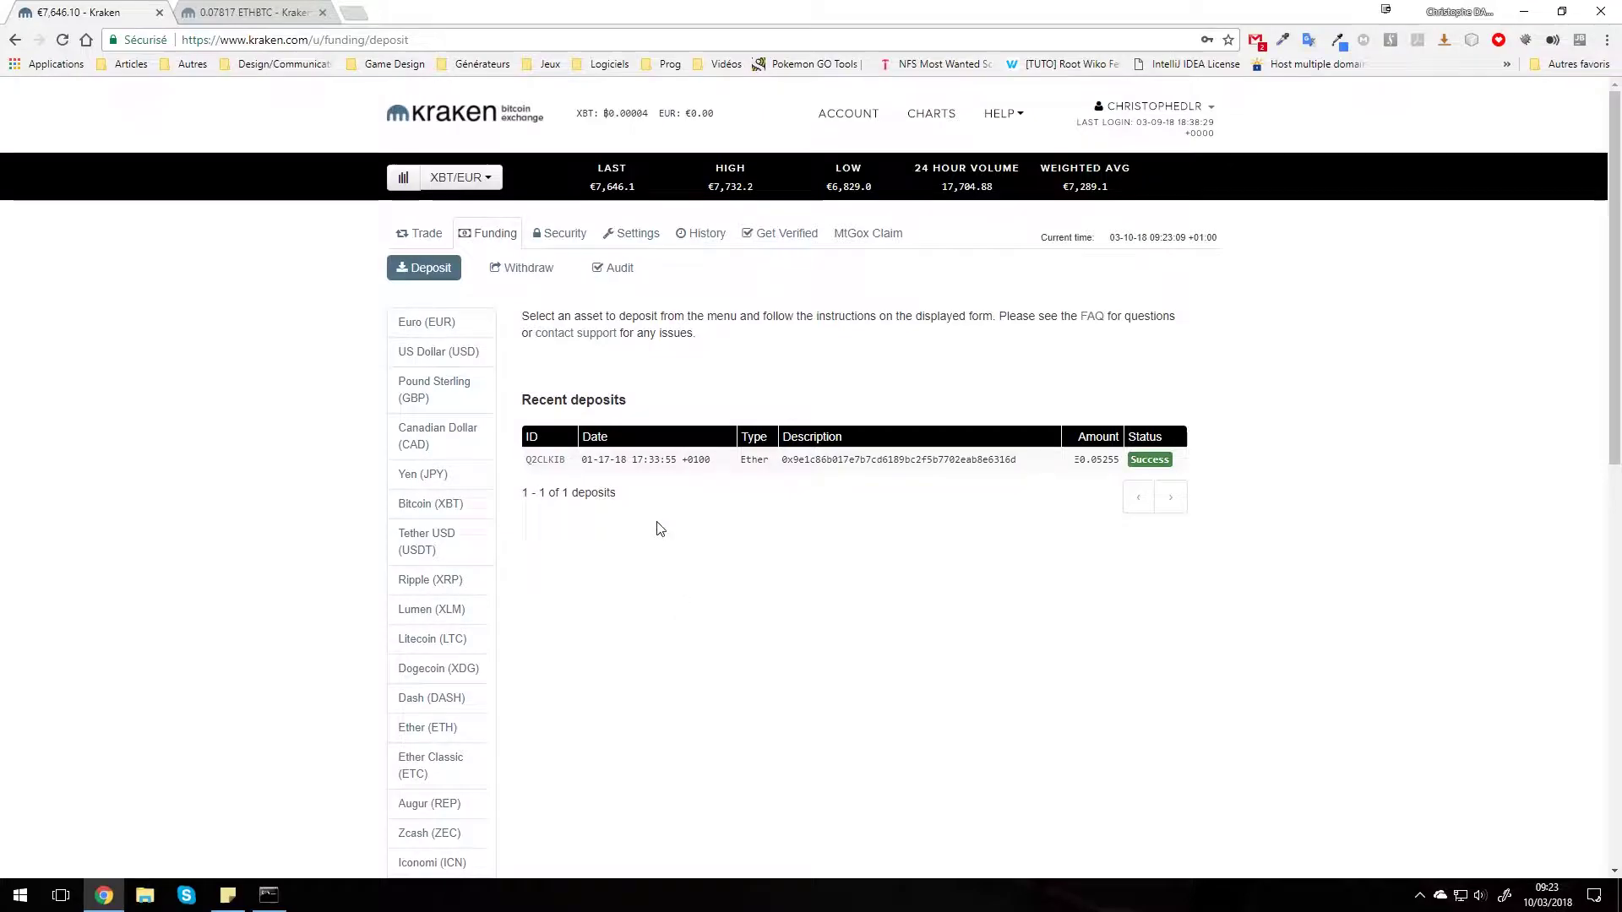
Open the Monero (XMR) deposit page and highlight its deposit address
{"action": "scroll", "coordinate": [663, 456], "scroll_direction": "down", "scroll_amount": 5}
{"action": "left_click", "coordinate": [436, 500]}
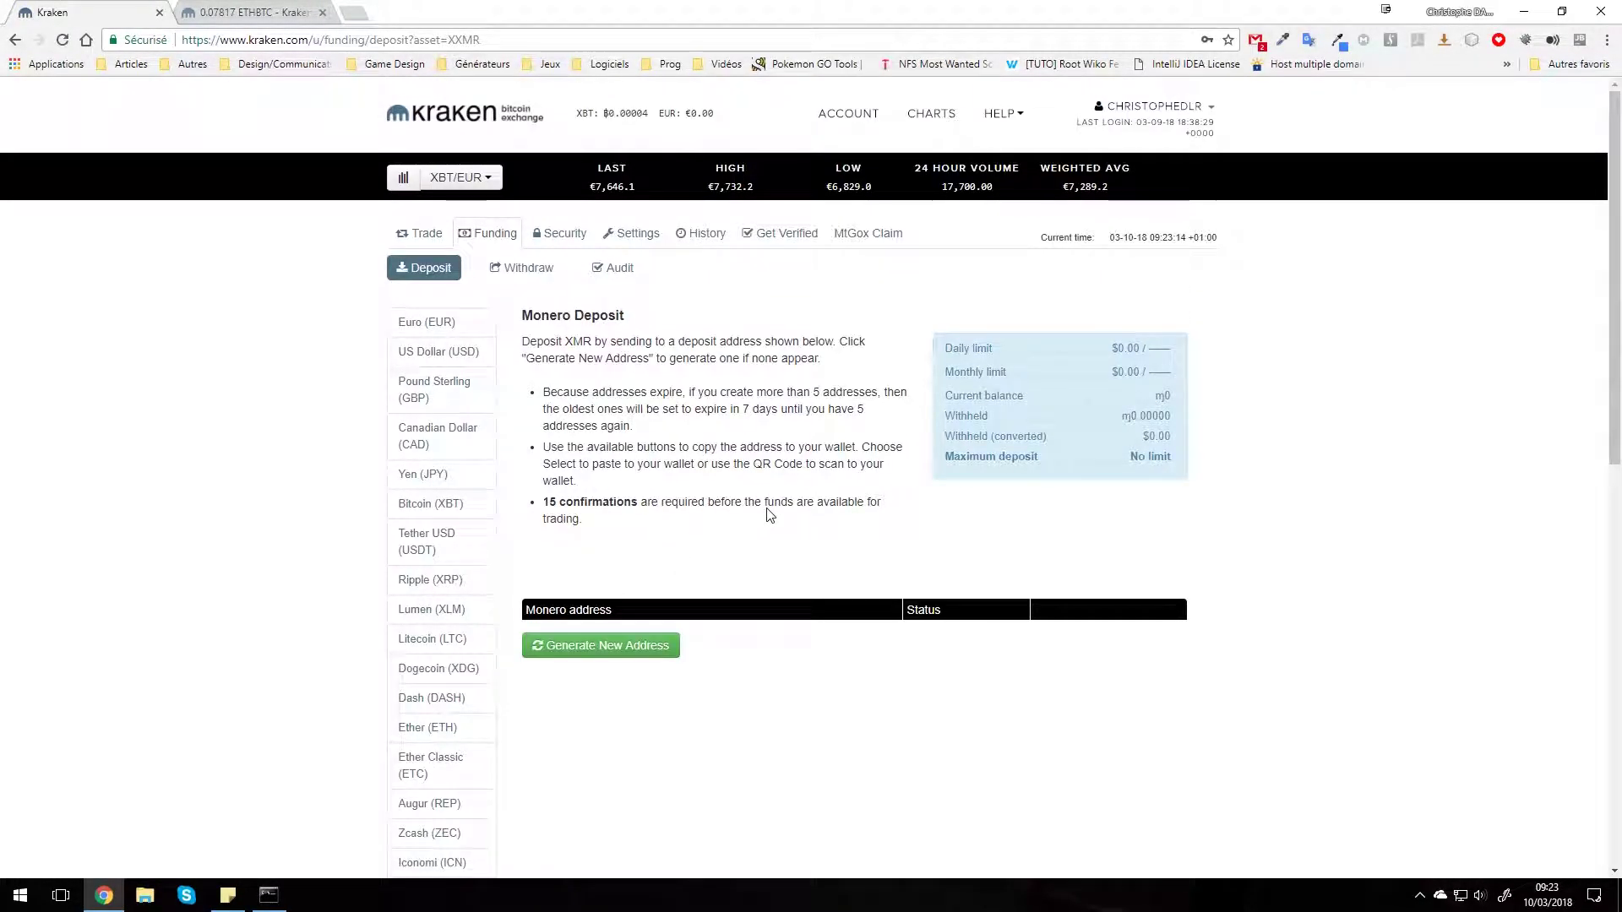
{"action": "scroll", "coordinate": [770, 516], "scroll_direction": "down", "scroll_amount": 2}
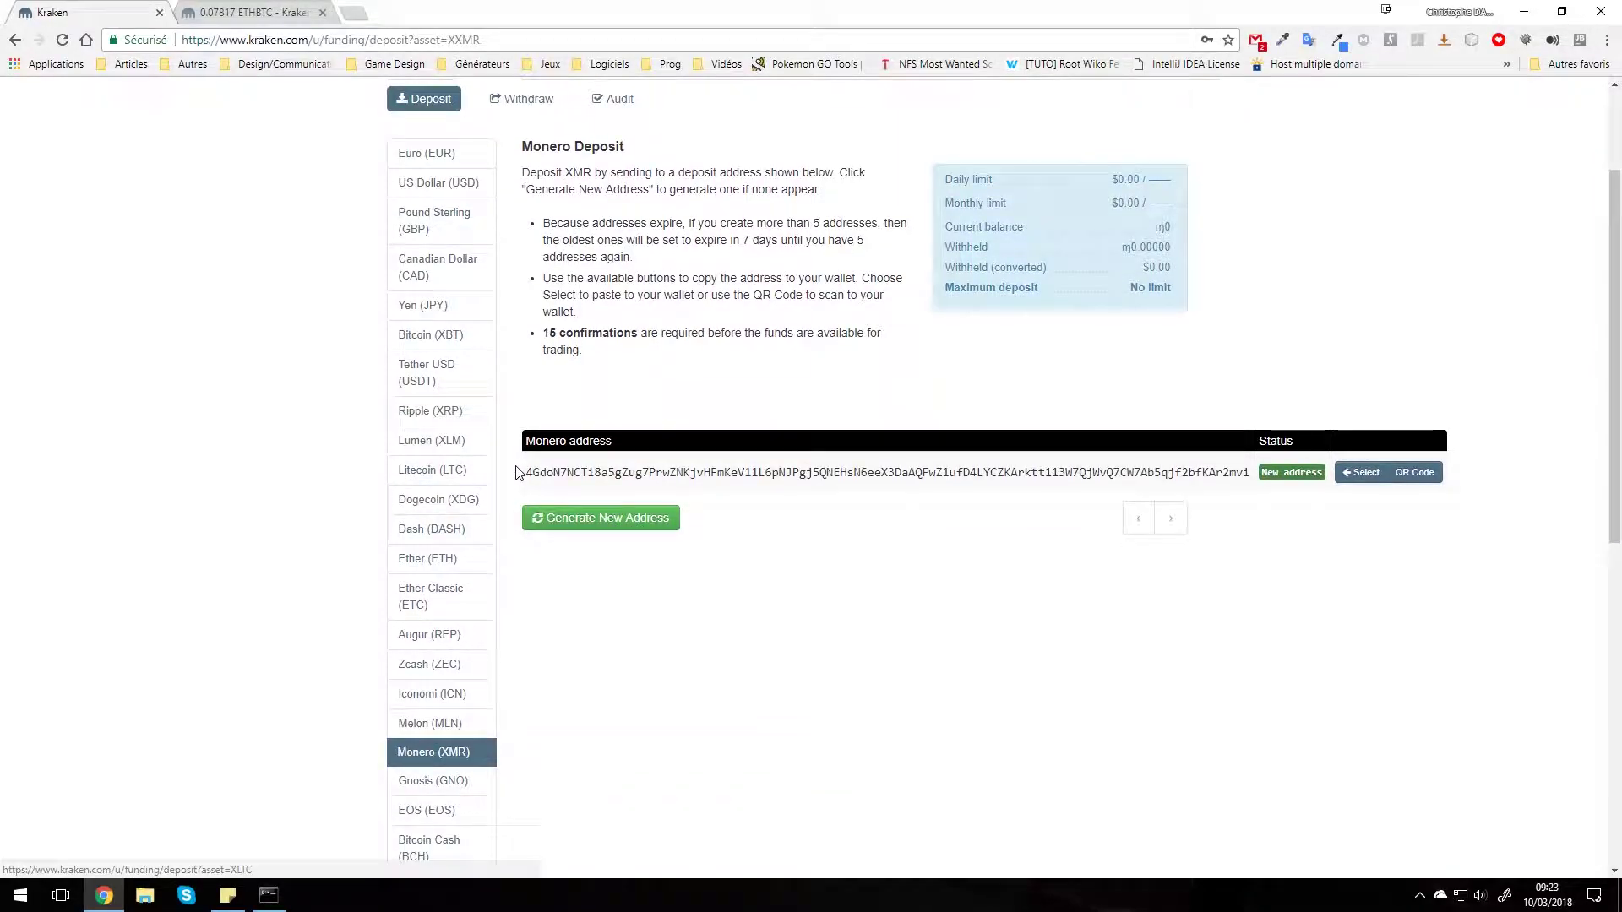
{"action": "mouse_move", "coordinate": [531, 472]}
{"action": "left_mouse_down"}
{"action": "mouse_move", "coordinate": [1169, 453]}
{"action": "mouse_move", "coordinate": [1250, 468]}
{"action": "mouse_move", "coordinate": [528, 473]}
{"action": "left_mouse_up"}
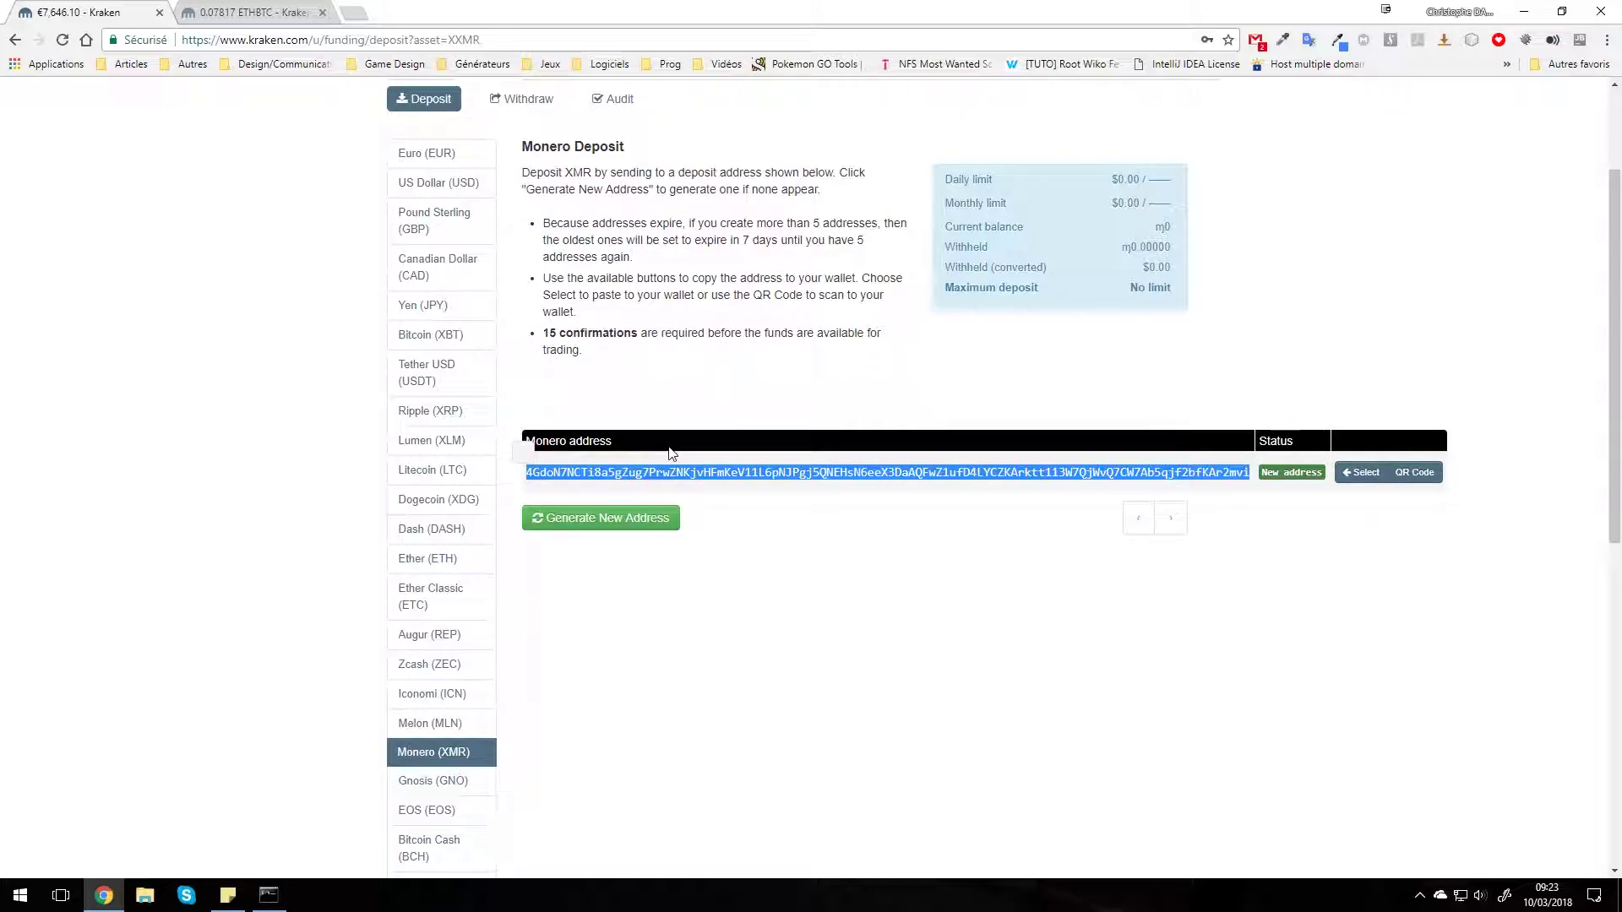
{"action": "left_click", "coordinate": [737, 395]}
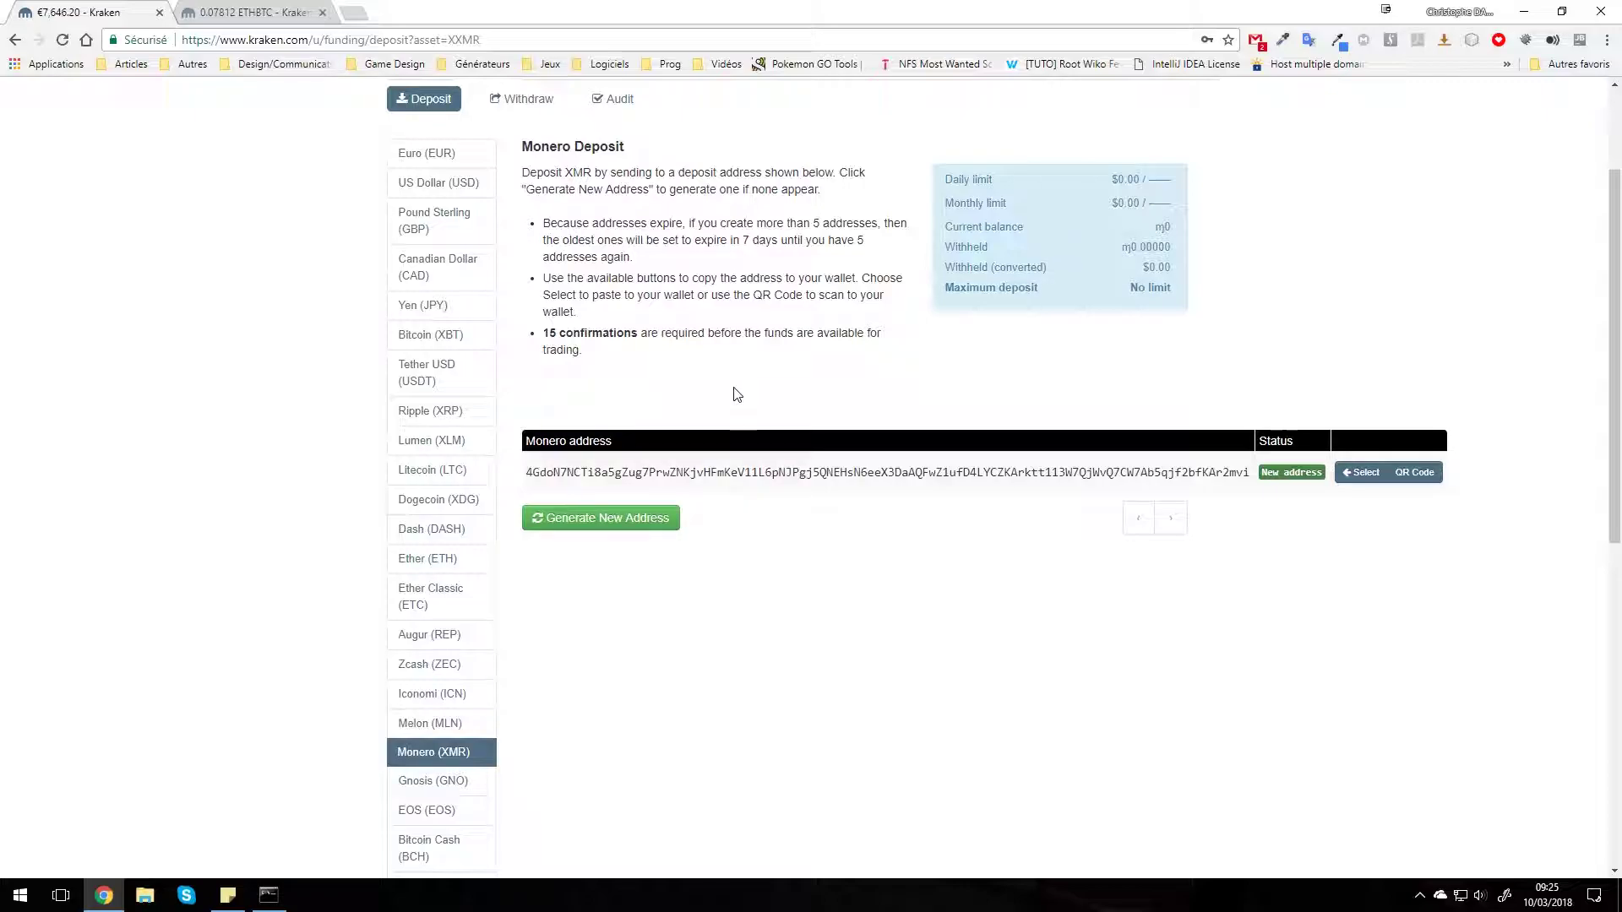
{"action": "scroll", "coordinate": [735, 391], "scroll_direction": "up", "scroll_amount": 2}
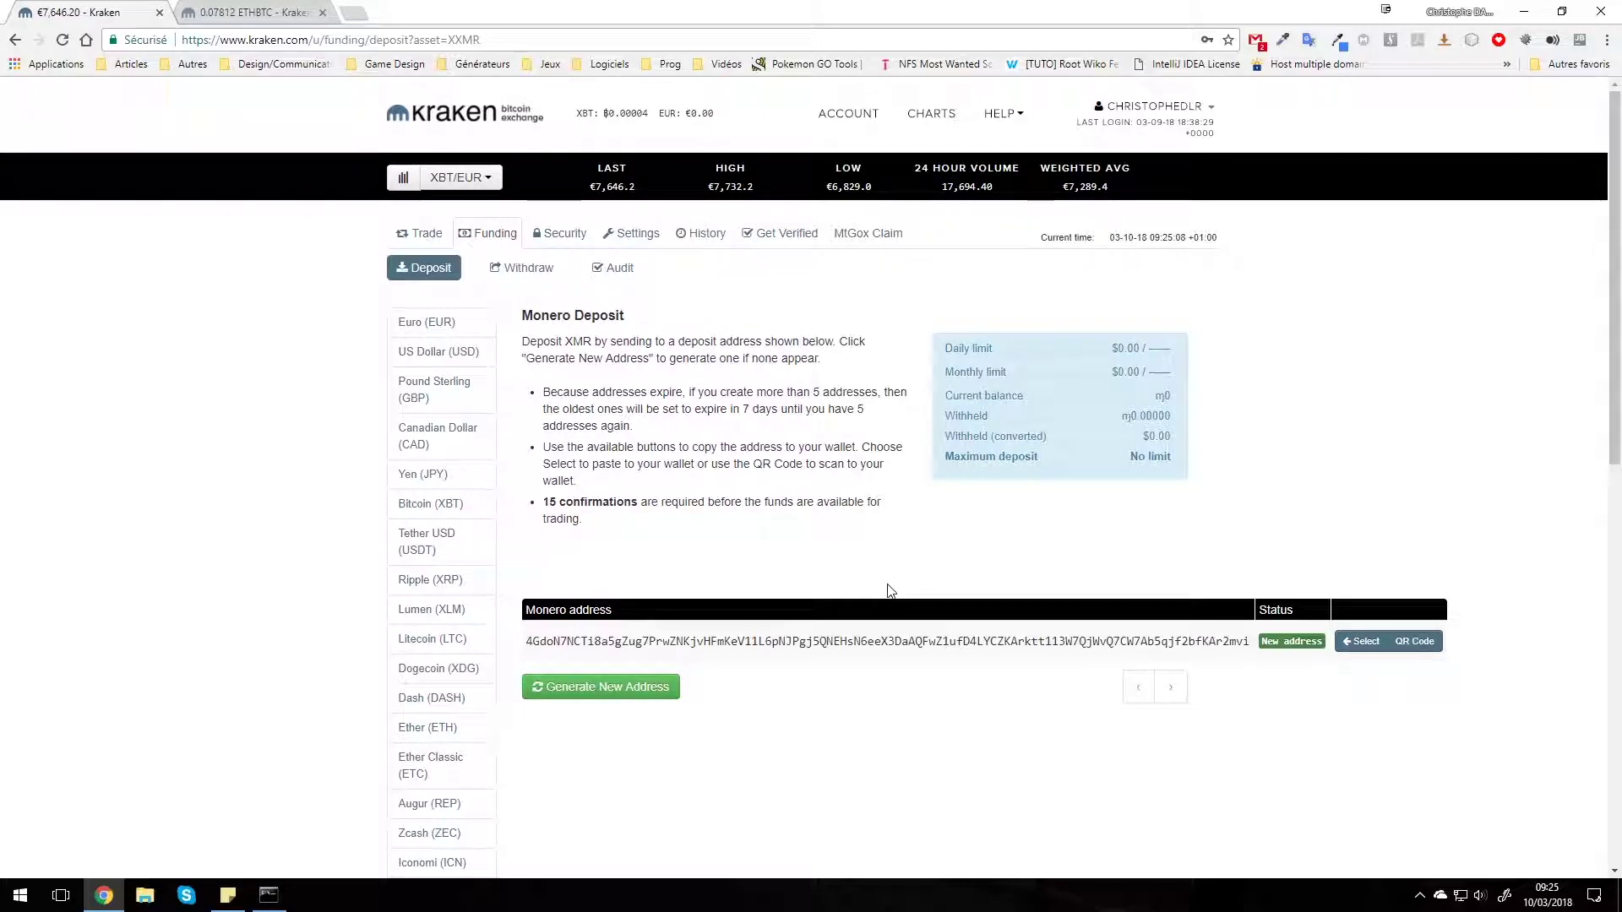
{"action": "triple_click", "coordinate": [927, 518]}
{"action": "right_click", "coordinate": [930, 512]}
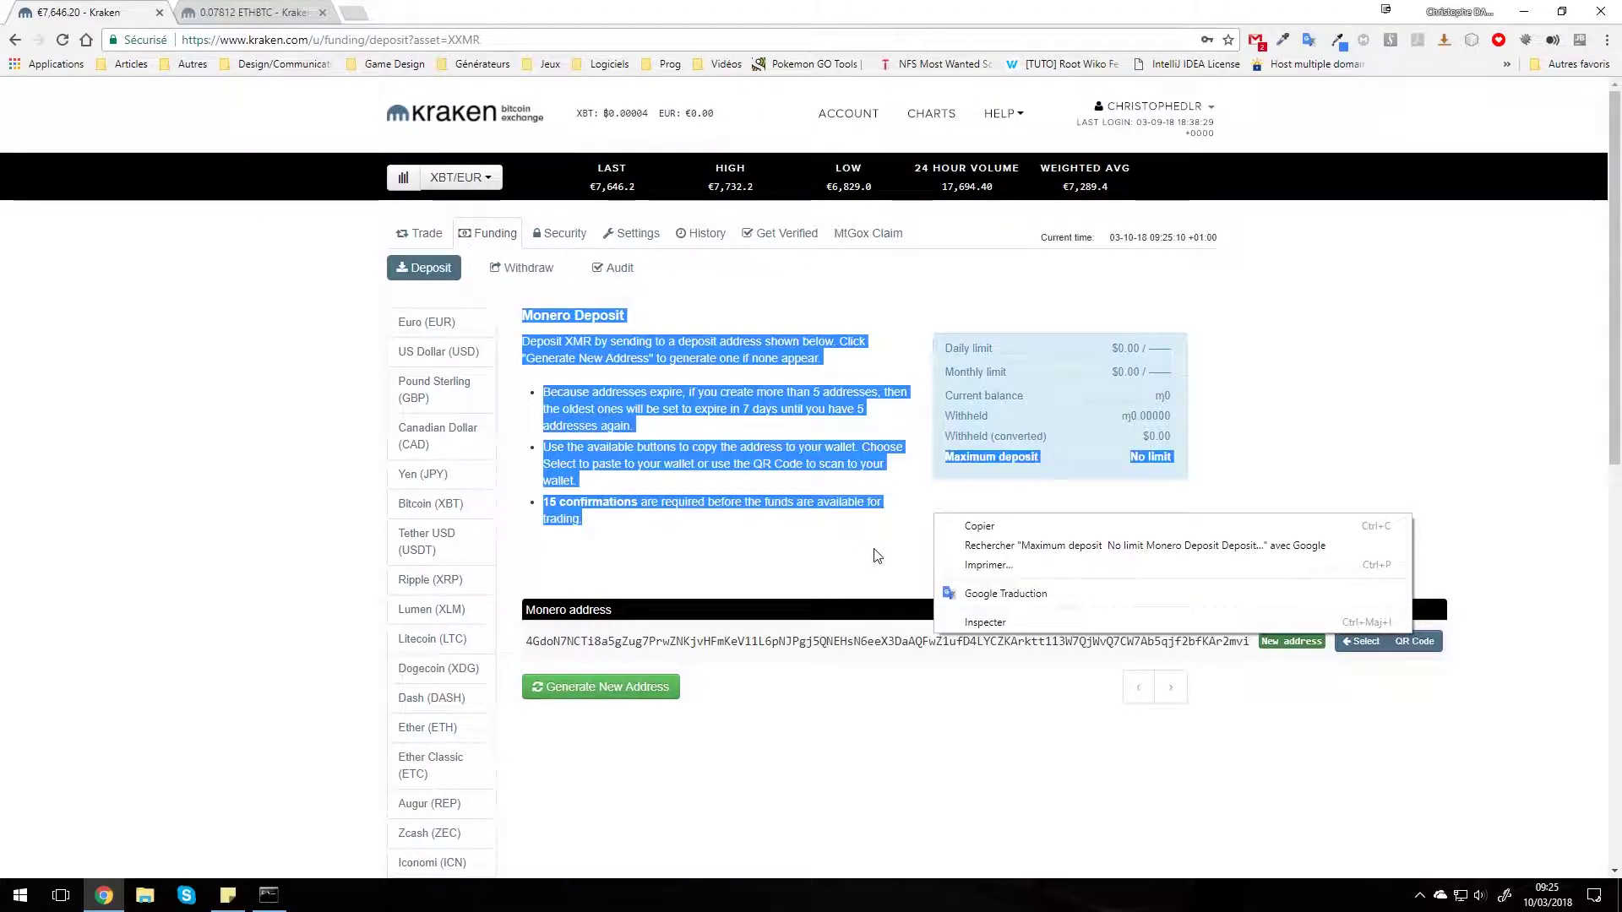
{"action": "left_click", "coordinate": [881, 554]}
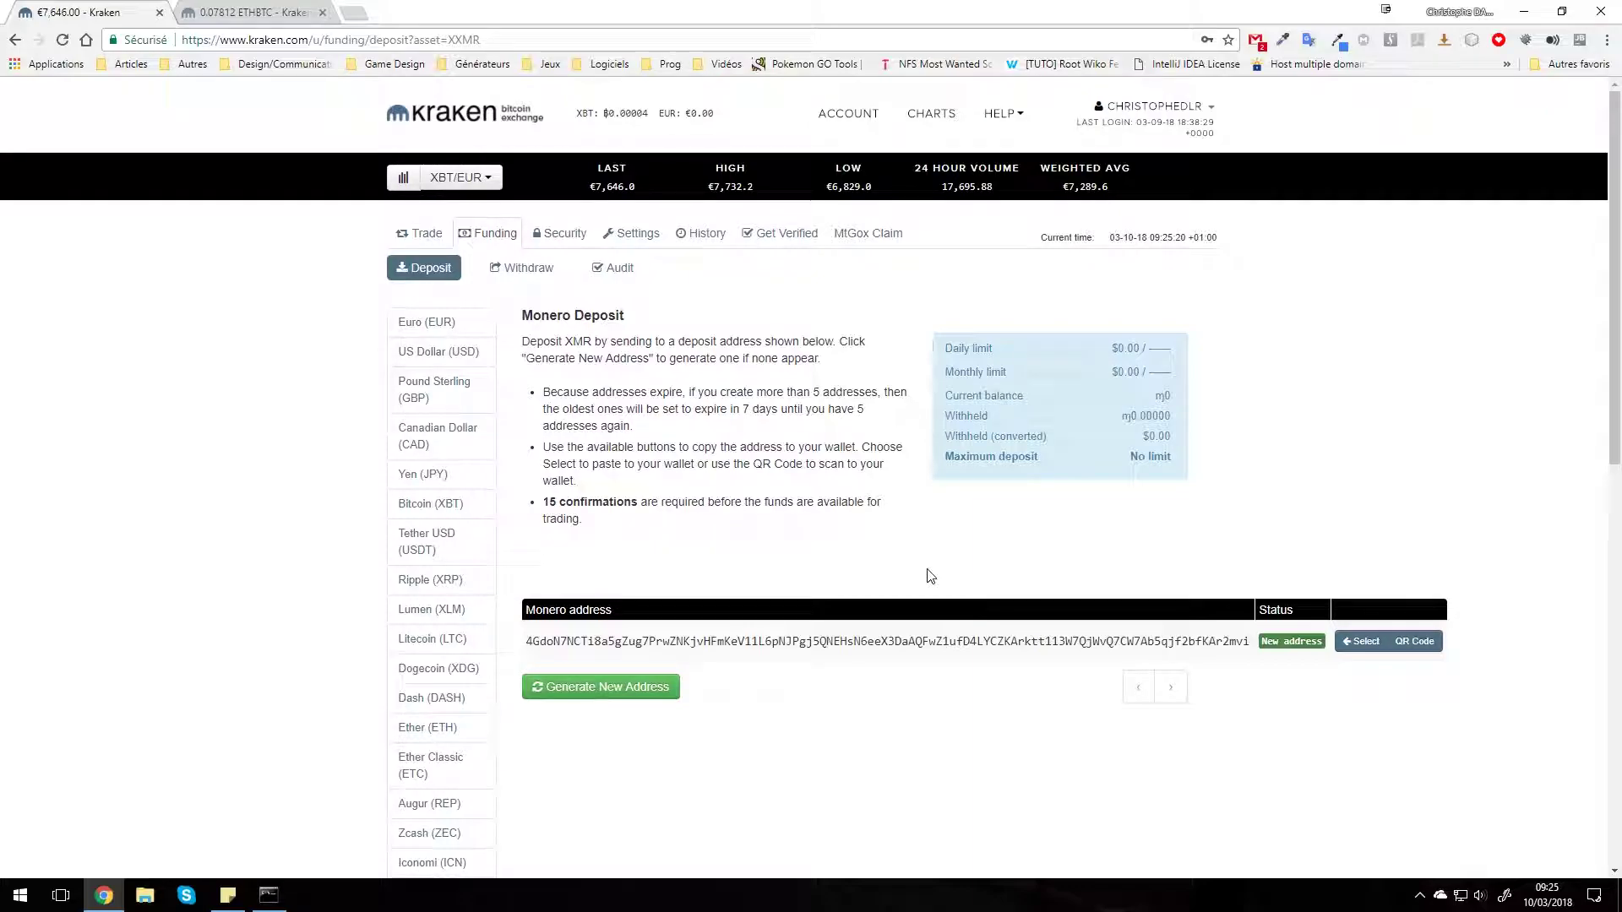
Go to the withdrawal section and open the withdrawal form for Monero (XMR)
{"action": "left_click", "coordinate": [540, 270]}
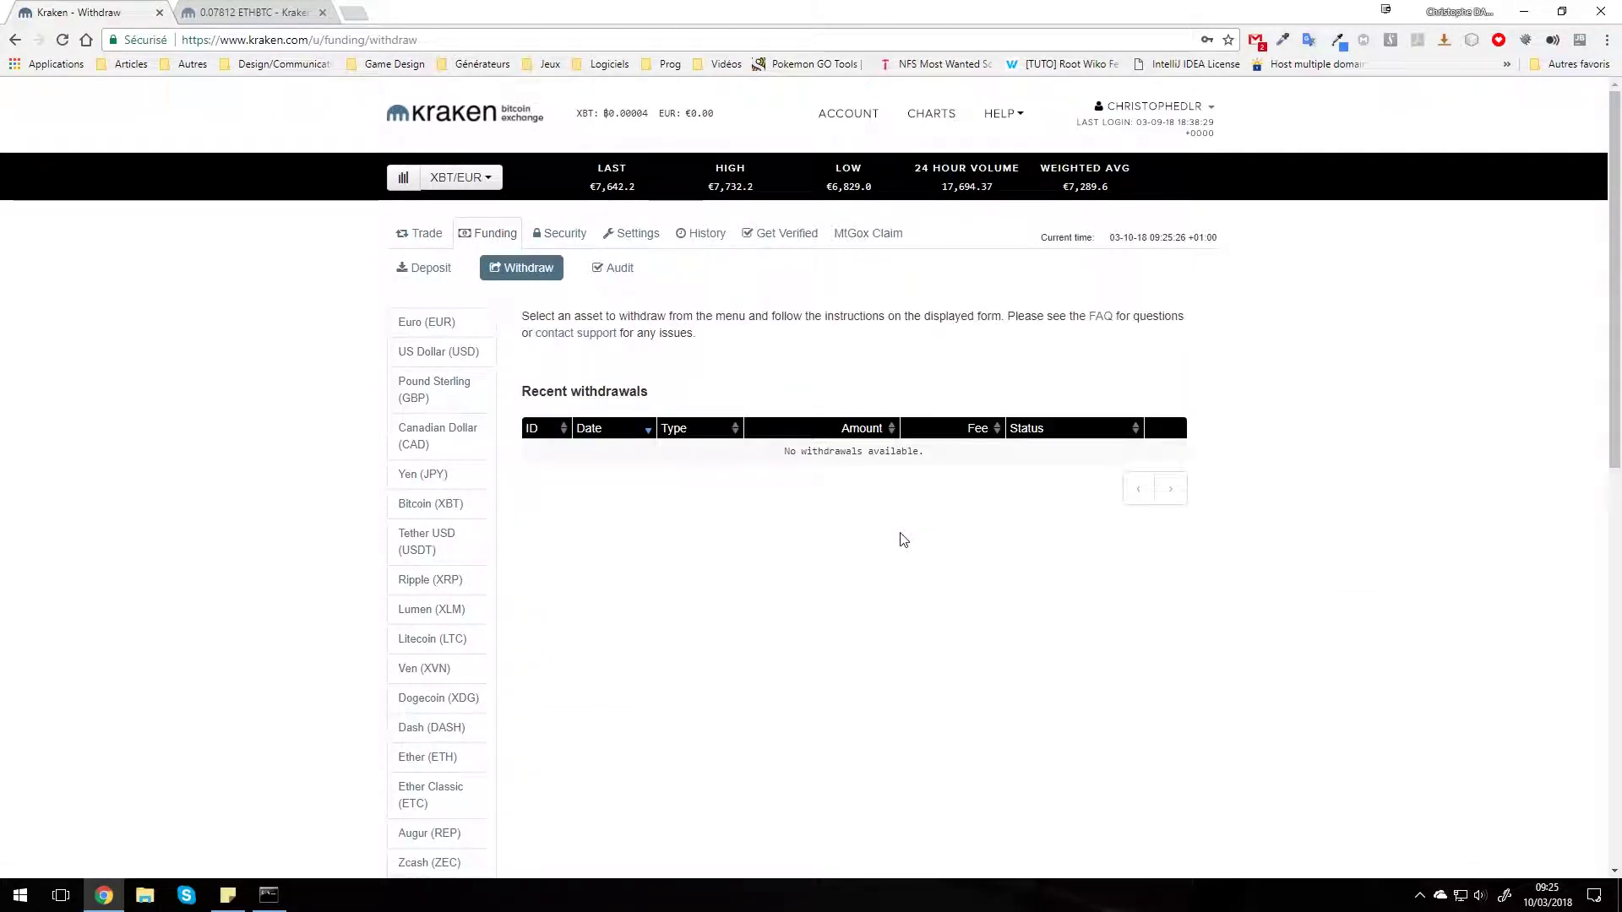
{"action": "scroll", "coordinate": [663, 638], "scroll_direction": "down", "scroll_amount": 5}
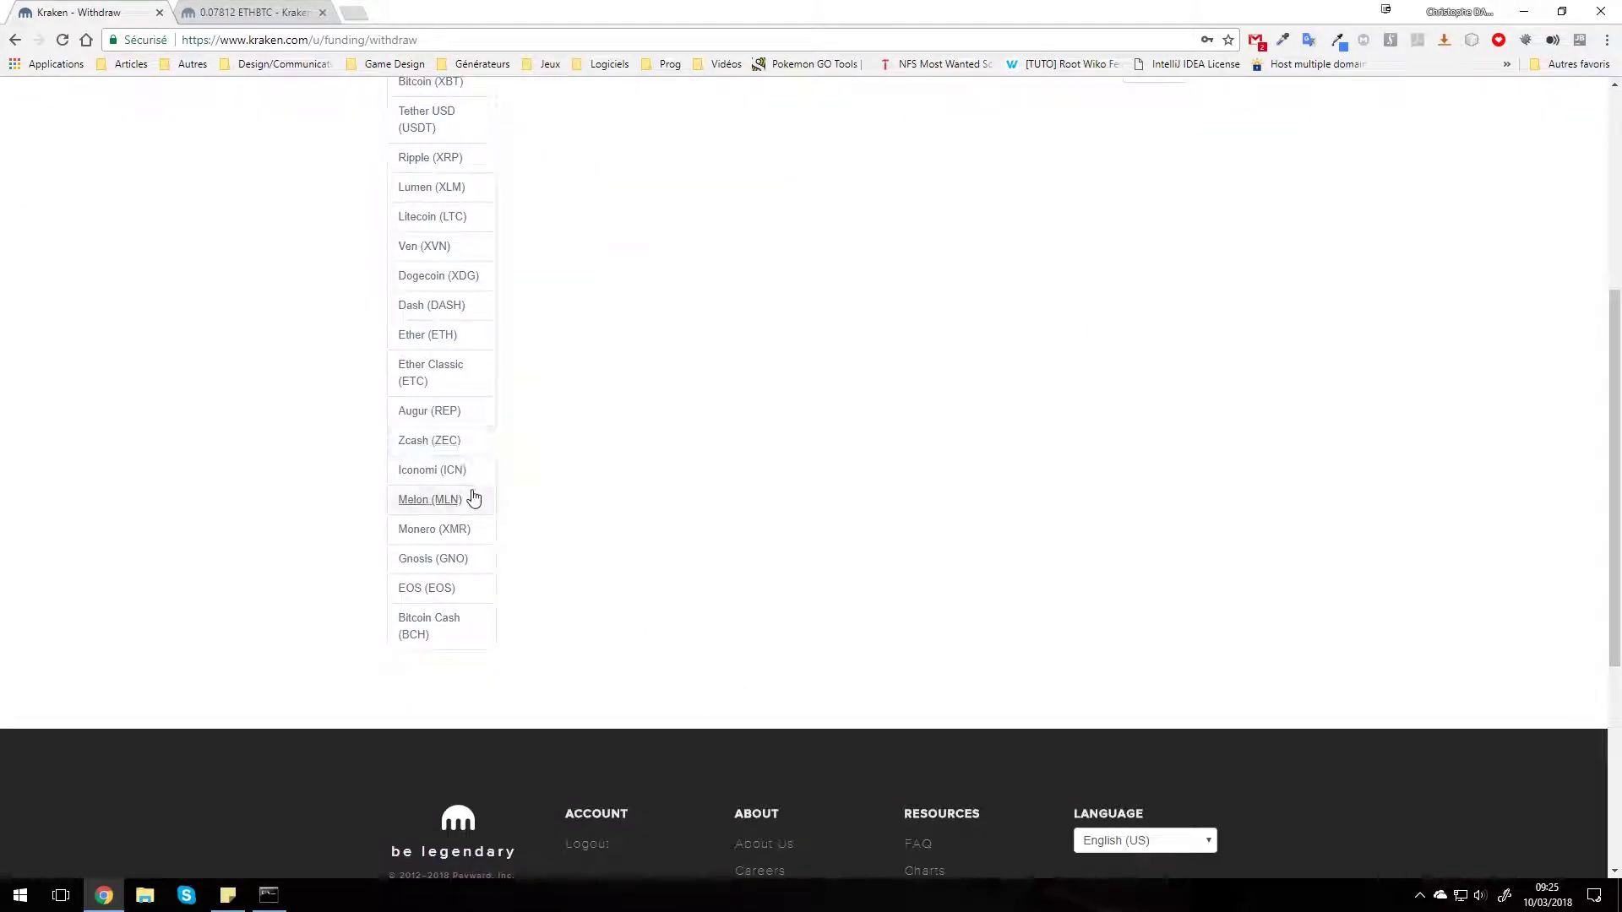
{"action": "left_click", "coordinate": [448, 530]}
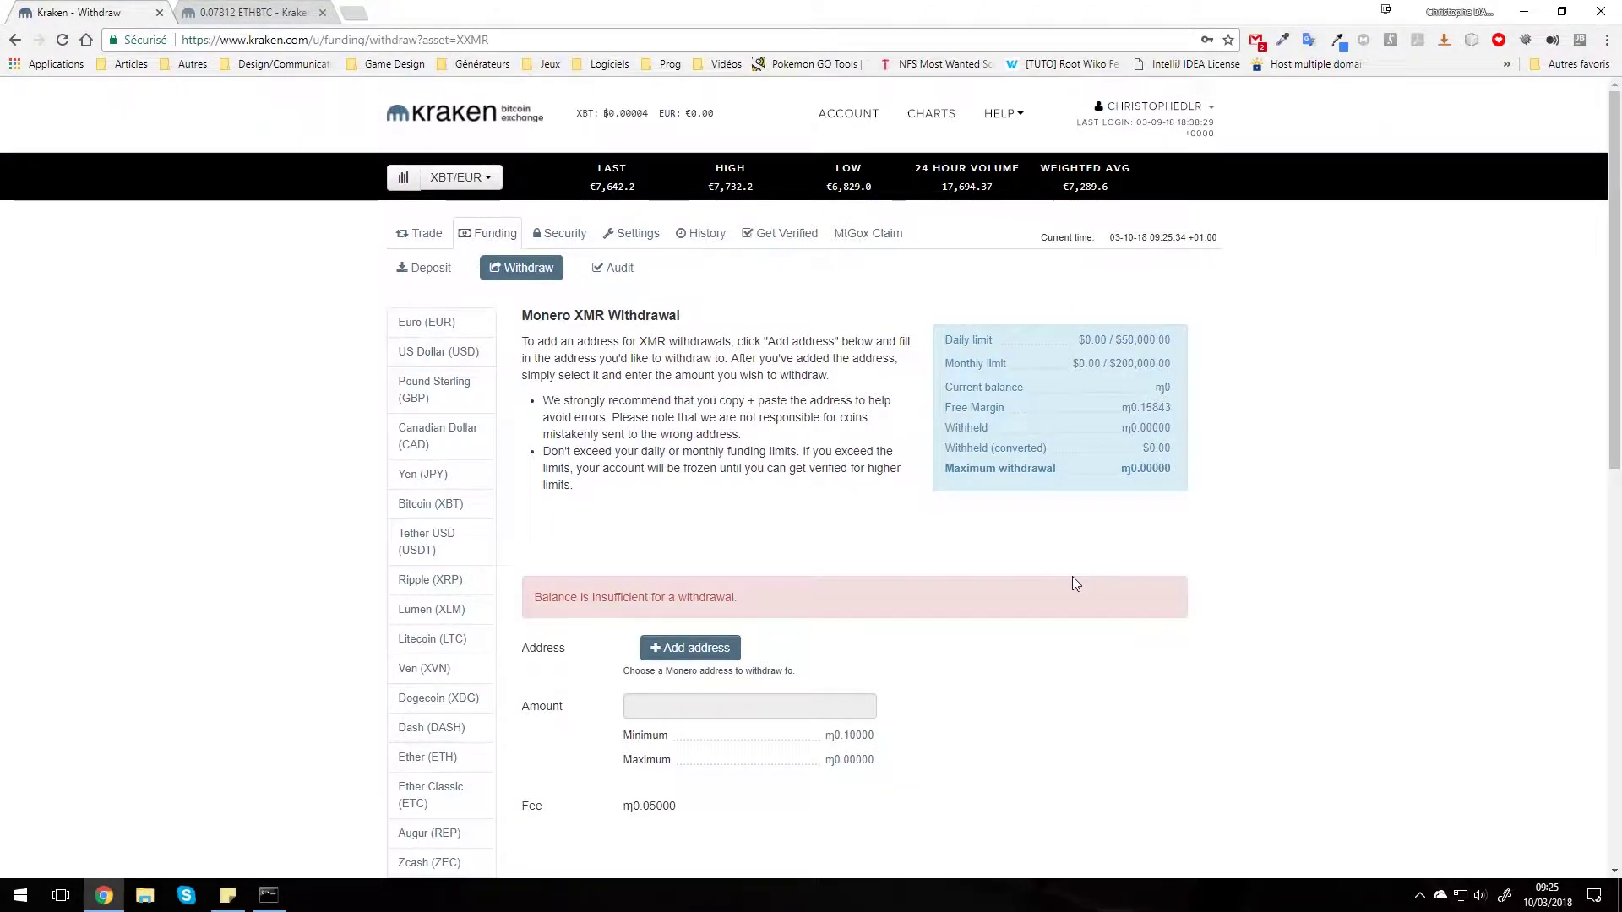
Examine the minimum amount and the fee for a Monero withdrawal
{"action": "scroll", "coordinate": [1069, 574], "scroll_direction": "down", "scroll_amount": 3}
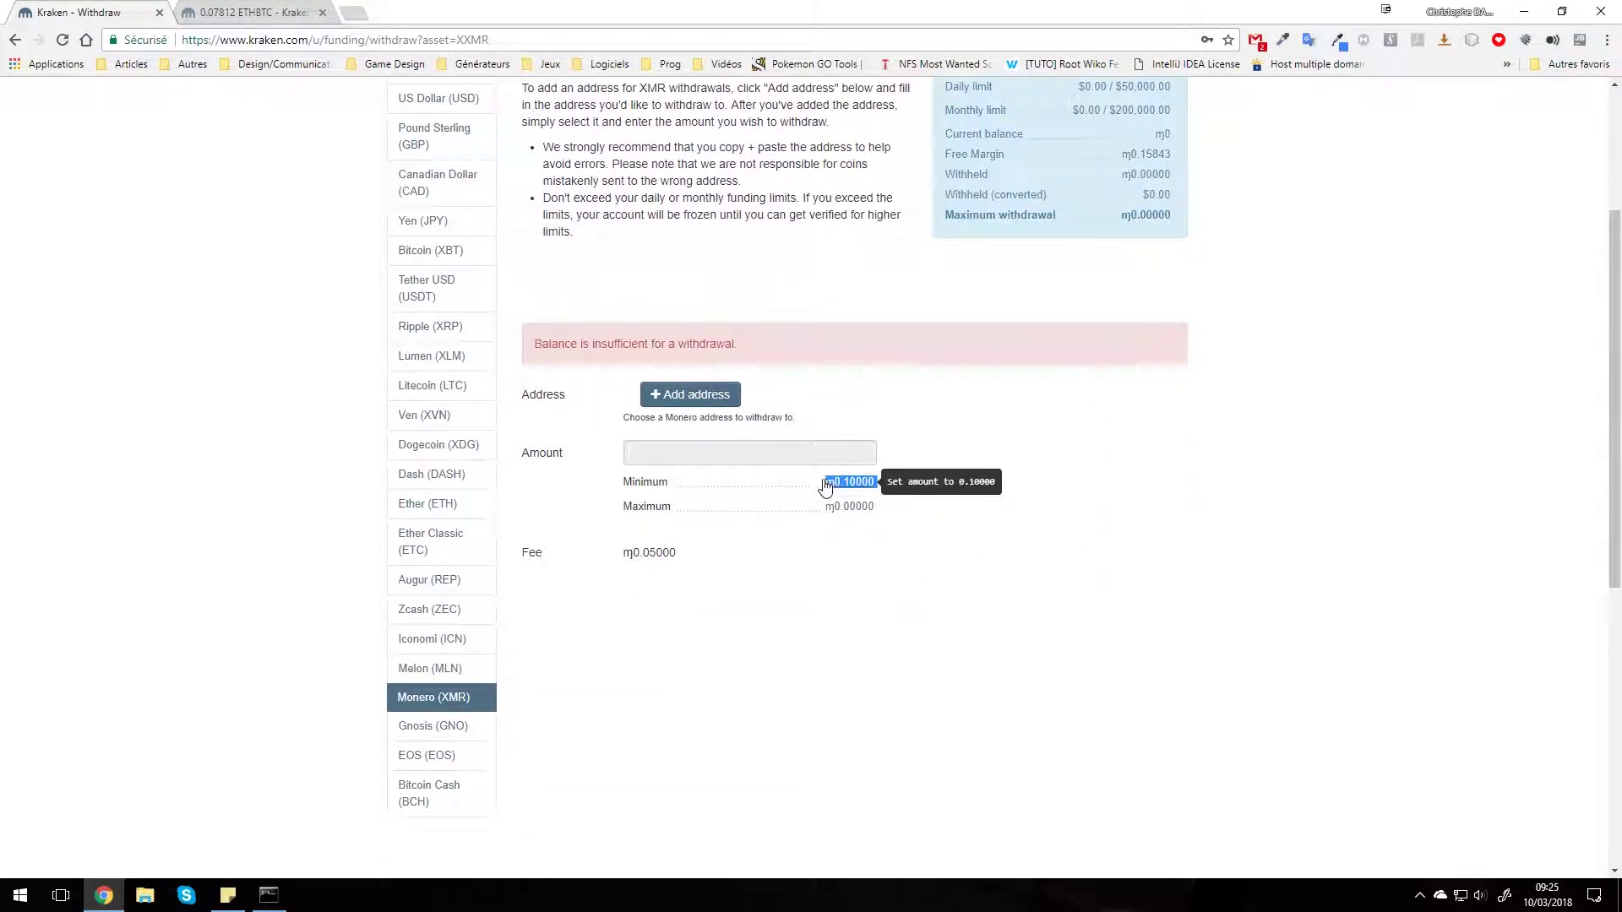
{"action": "double_click", "coordinate": [657, 553]}
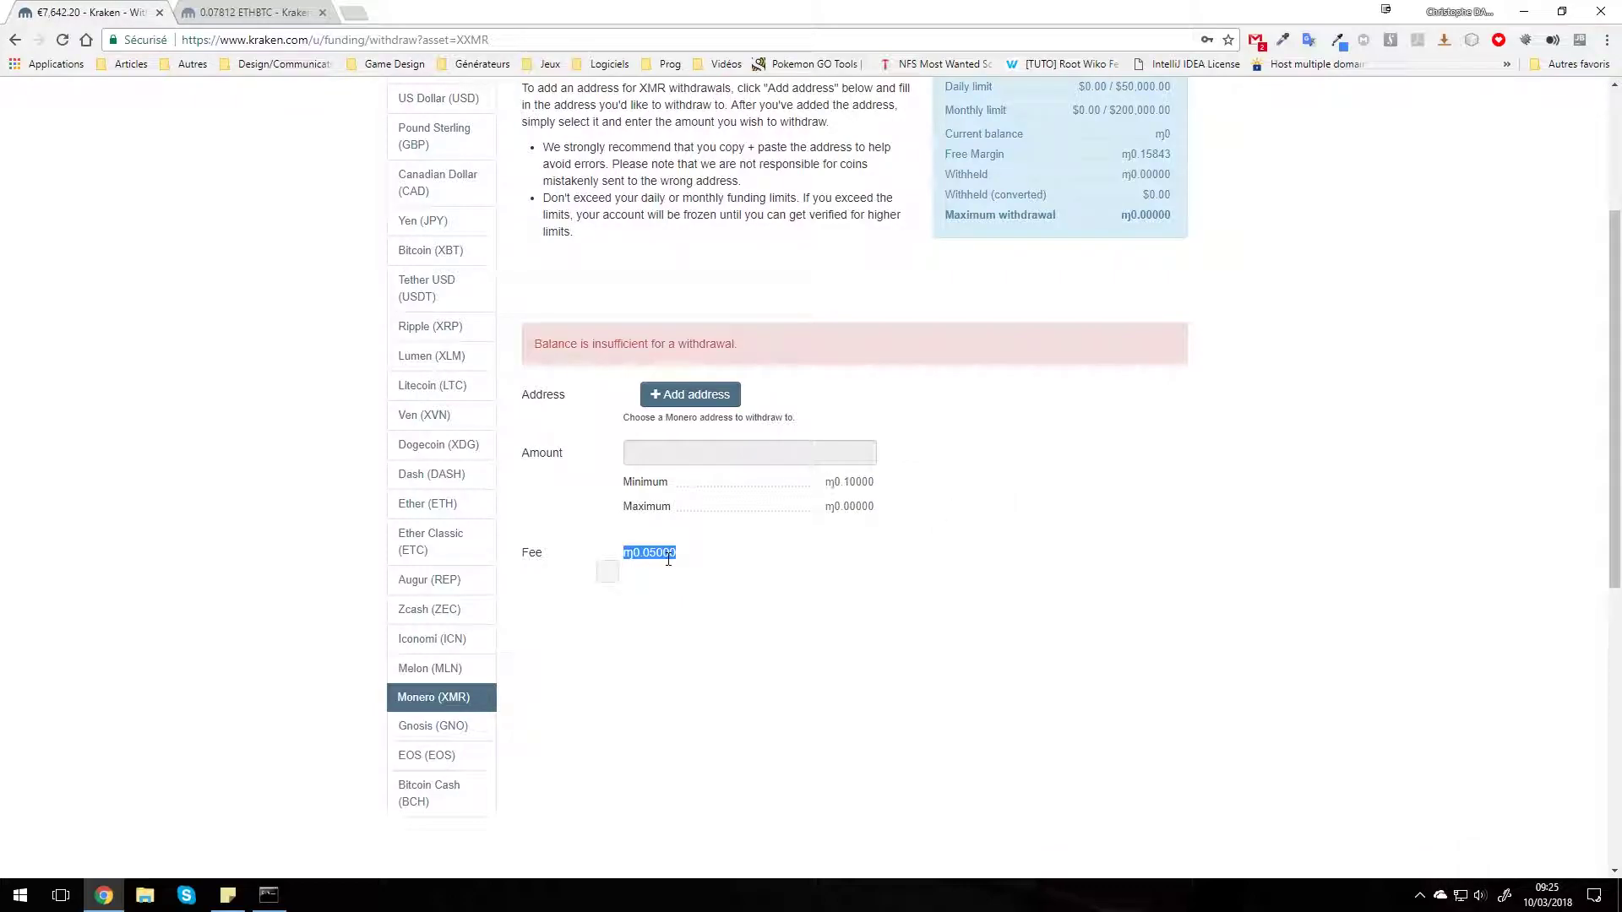
{"action": "left_click", "coordinate": [749, 626]}
{"action": "left_click_drag", "start_coordinate": [677, 554], "coordinate": [620, 568]}
{"action": "left_click", "coordinate": [724, 602]}
{"action": "right_click", "coordinate": [898, 665]}
{"action": "left_click", "coordinate": [824, 662]}
{"action": "left_click", "coordinate": [717, 397]}
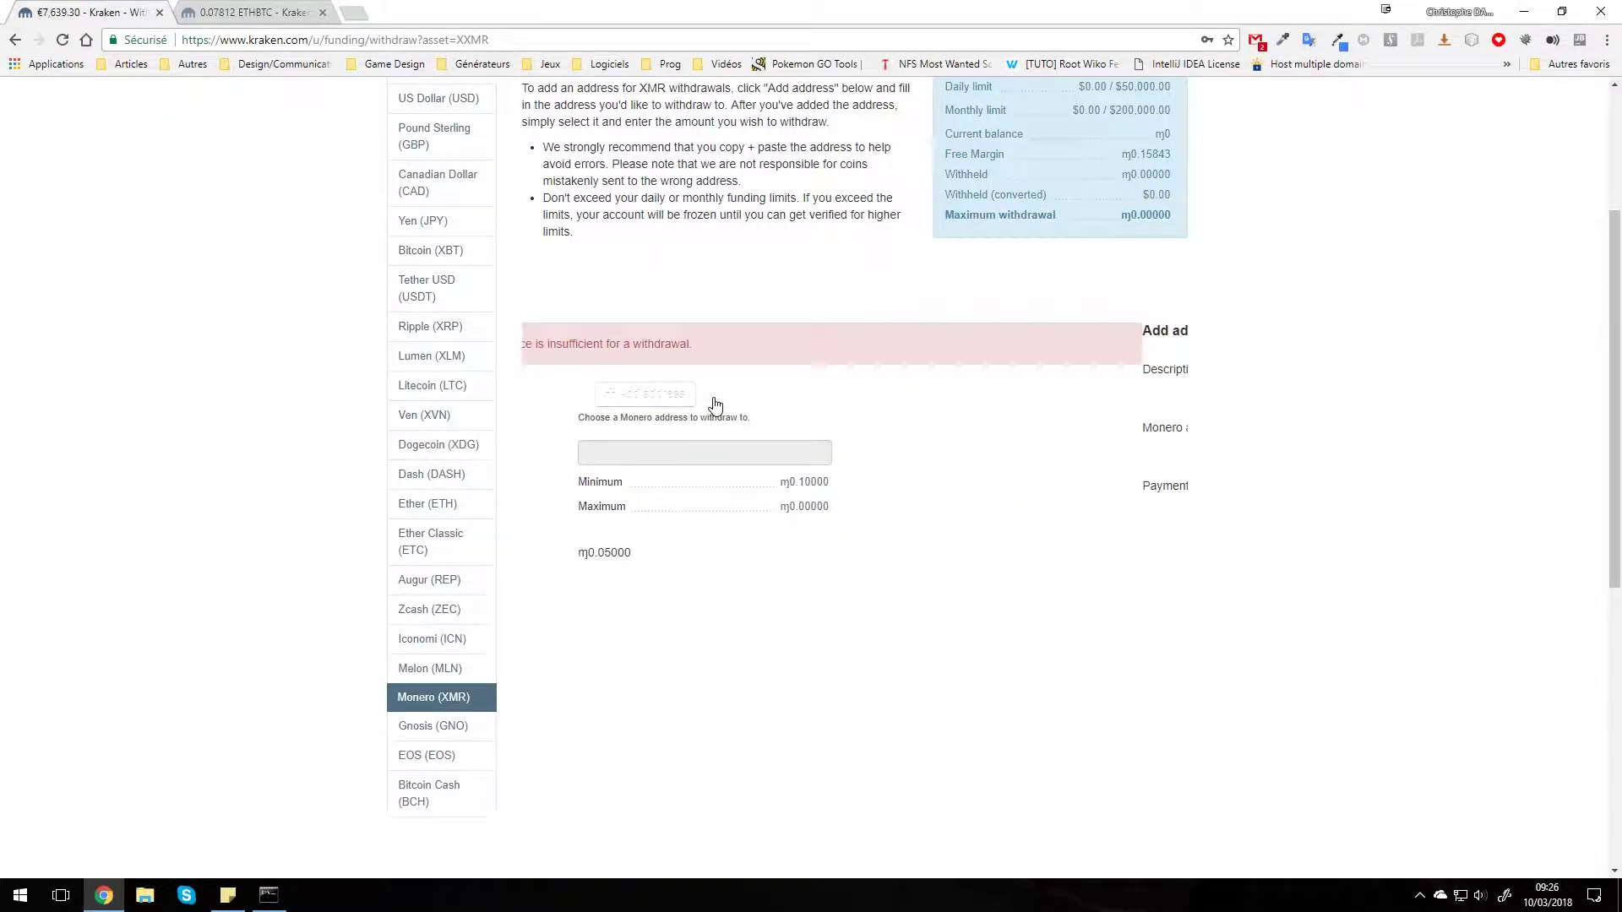
{"action": "left_click", "coordinate": [725, 369]}
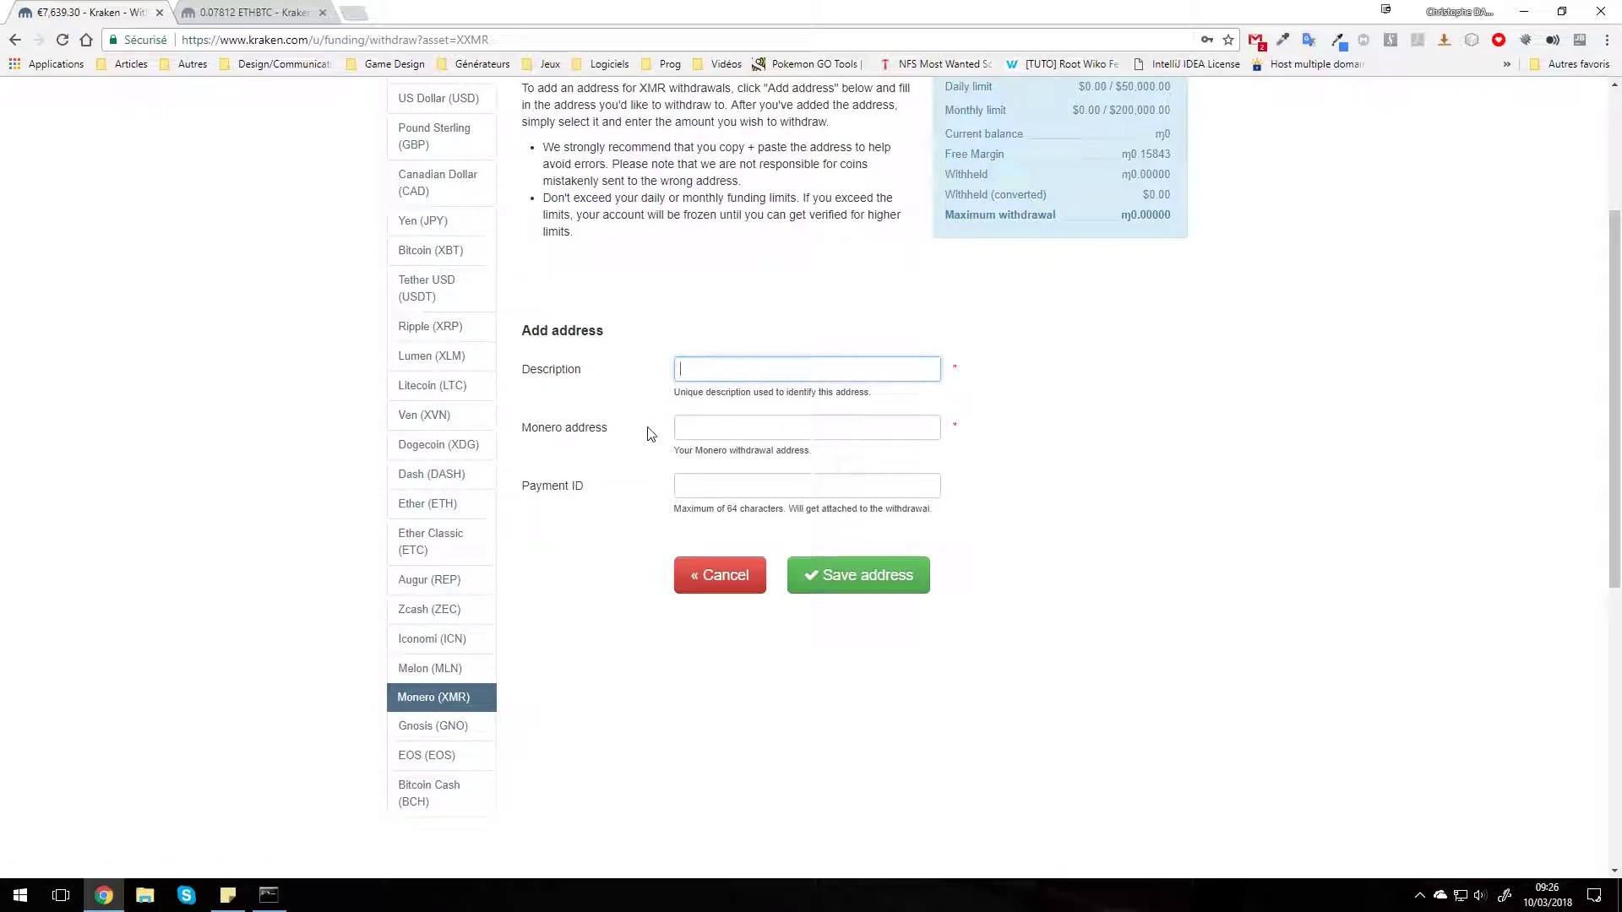
{"action": "left_click", "coordinate": [717, 579]}
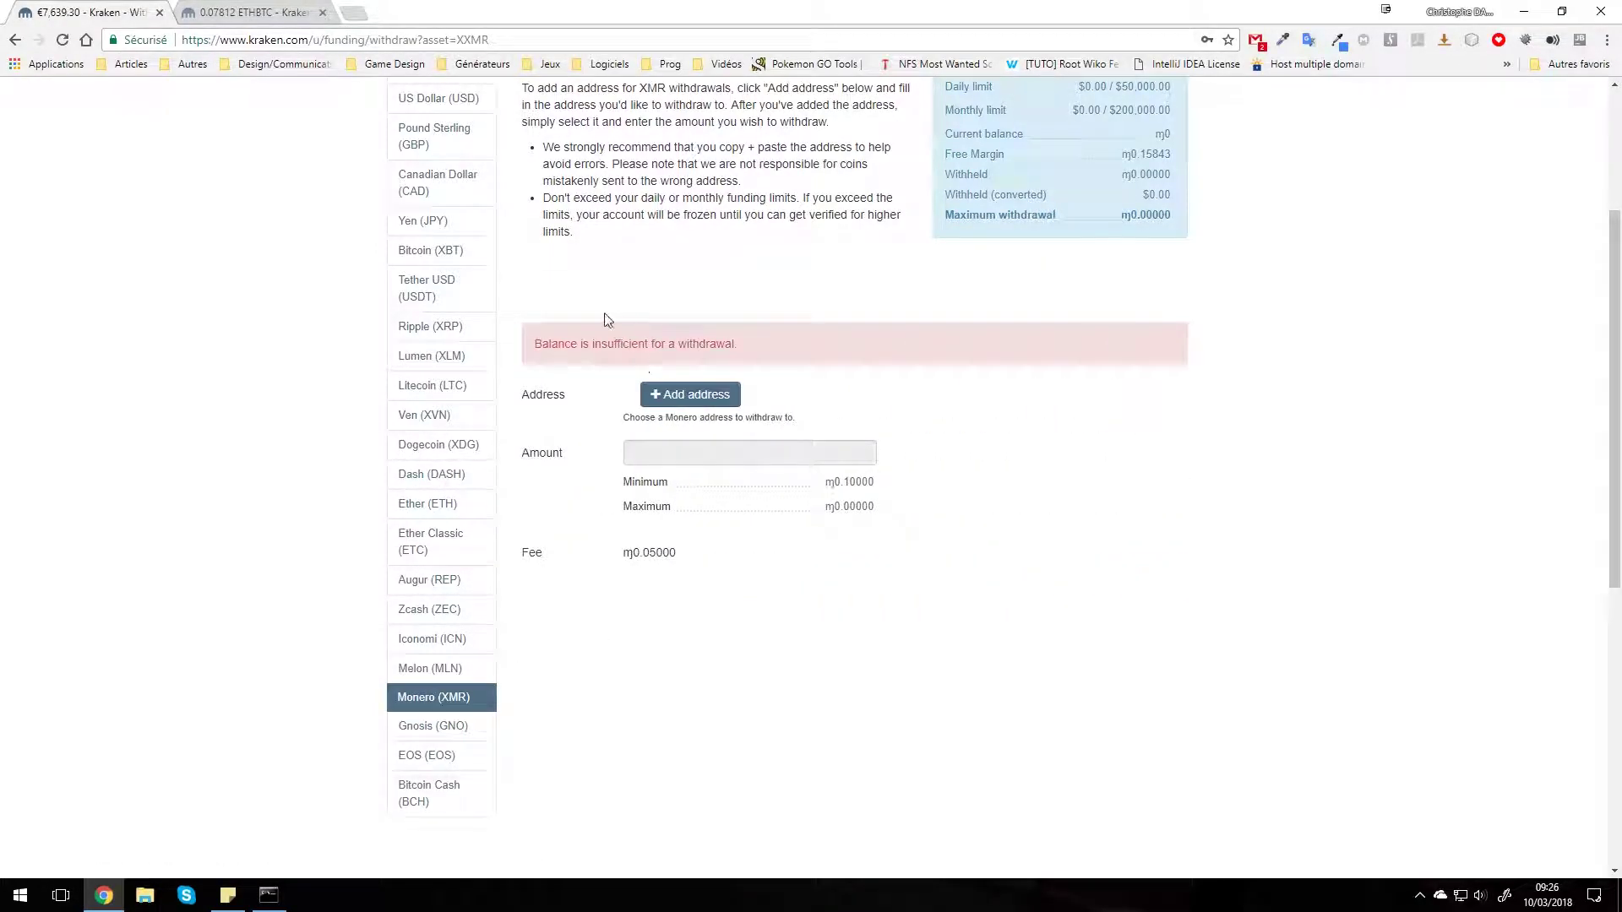
Open the form for adding a Monero withdrawal address and go through its Monero address and Payment ID fields
{"action": "left_click", "coordinate": [694, 395]}
{"action": "left_click", "coordinate": [730, 431]}
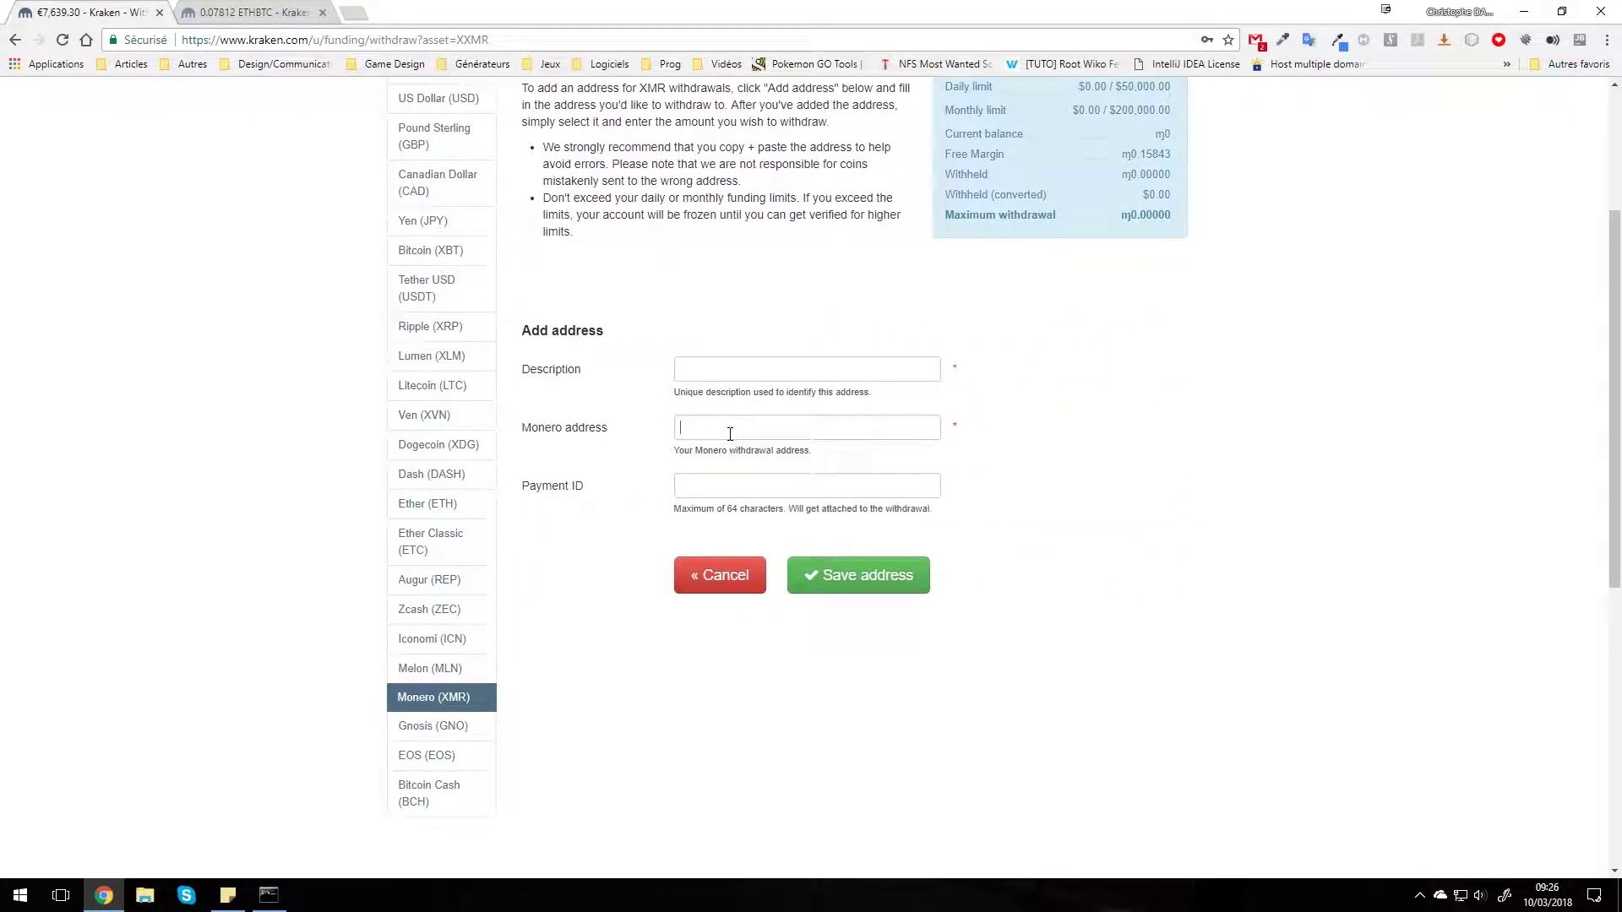
{"action": "left_click", "coordinate": [799, 490]}
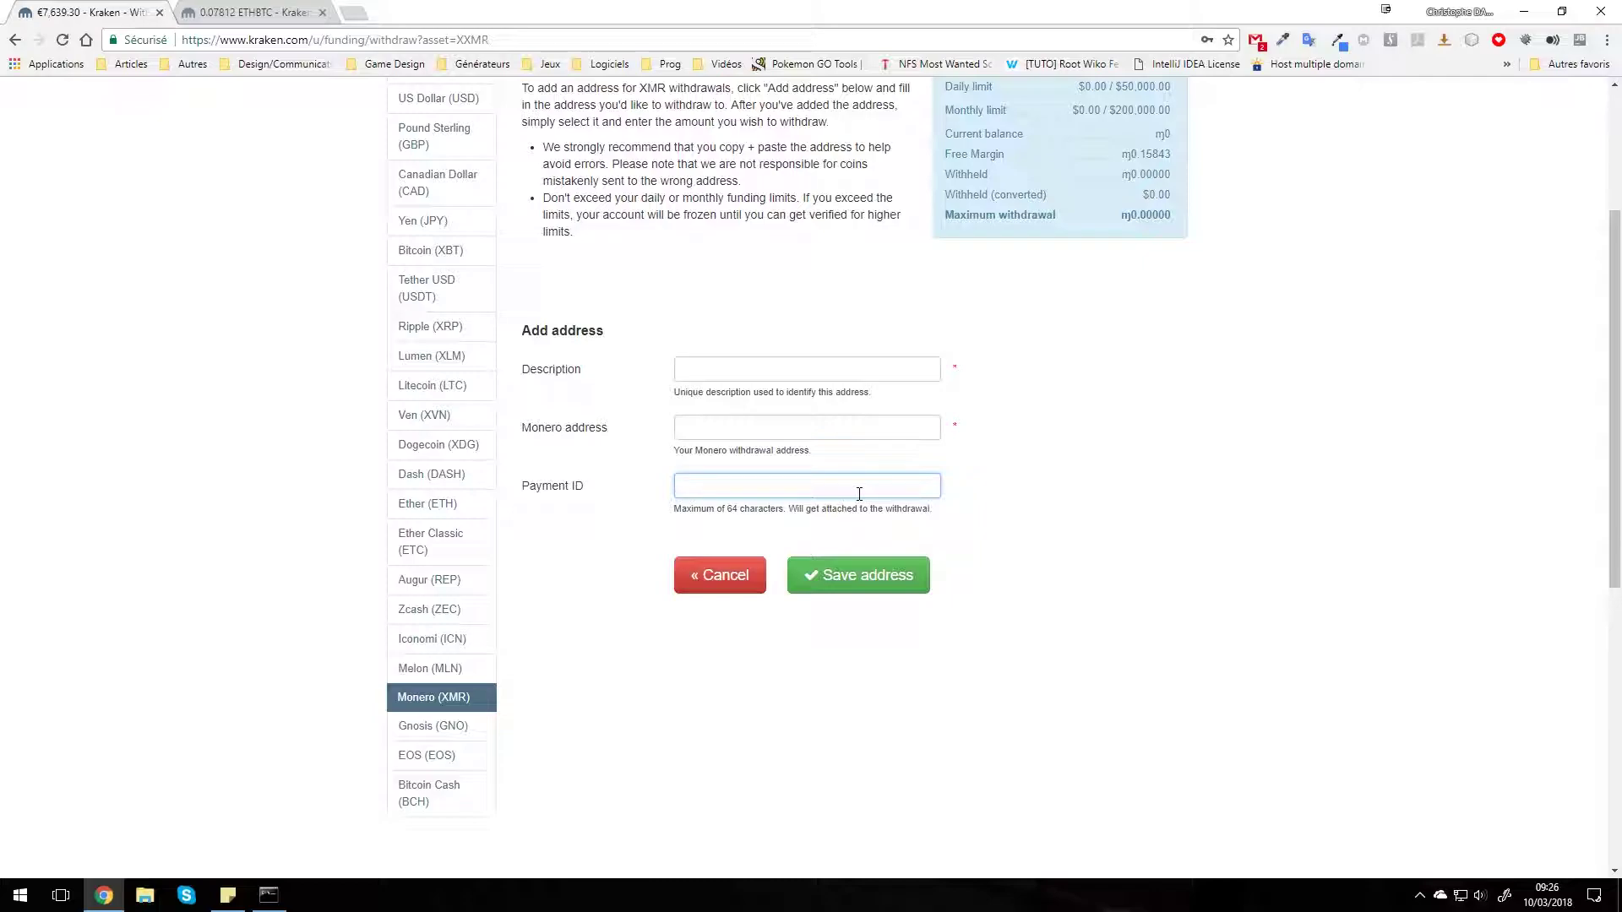
Cancel adding the Monero withdrawal address and switch to the ETH/BTC trading chart
{"action": "left_click", "coordinate": [711, 583]}
{"action": "scroll", "coordinate": [1070, 664], "scroll_direction": "up", "scroll_amount": 3}
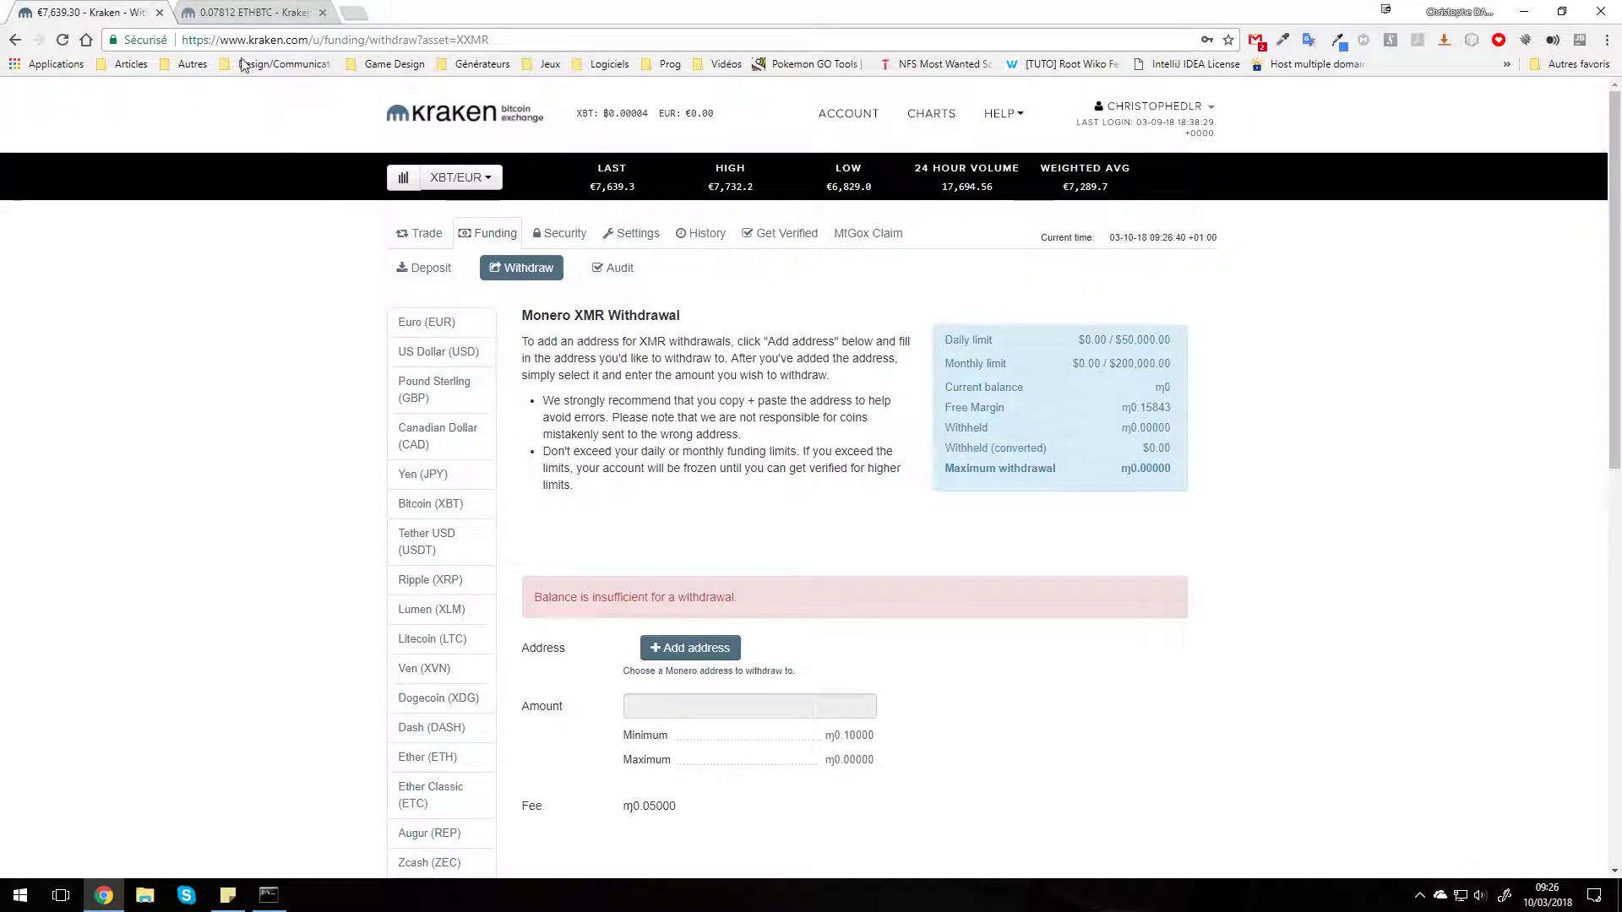
{"action": "left_click", "coordinate": [254, 12]}
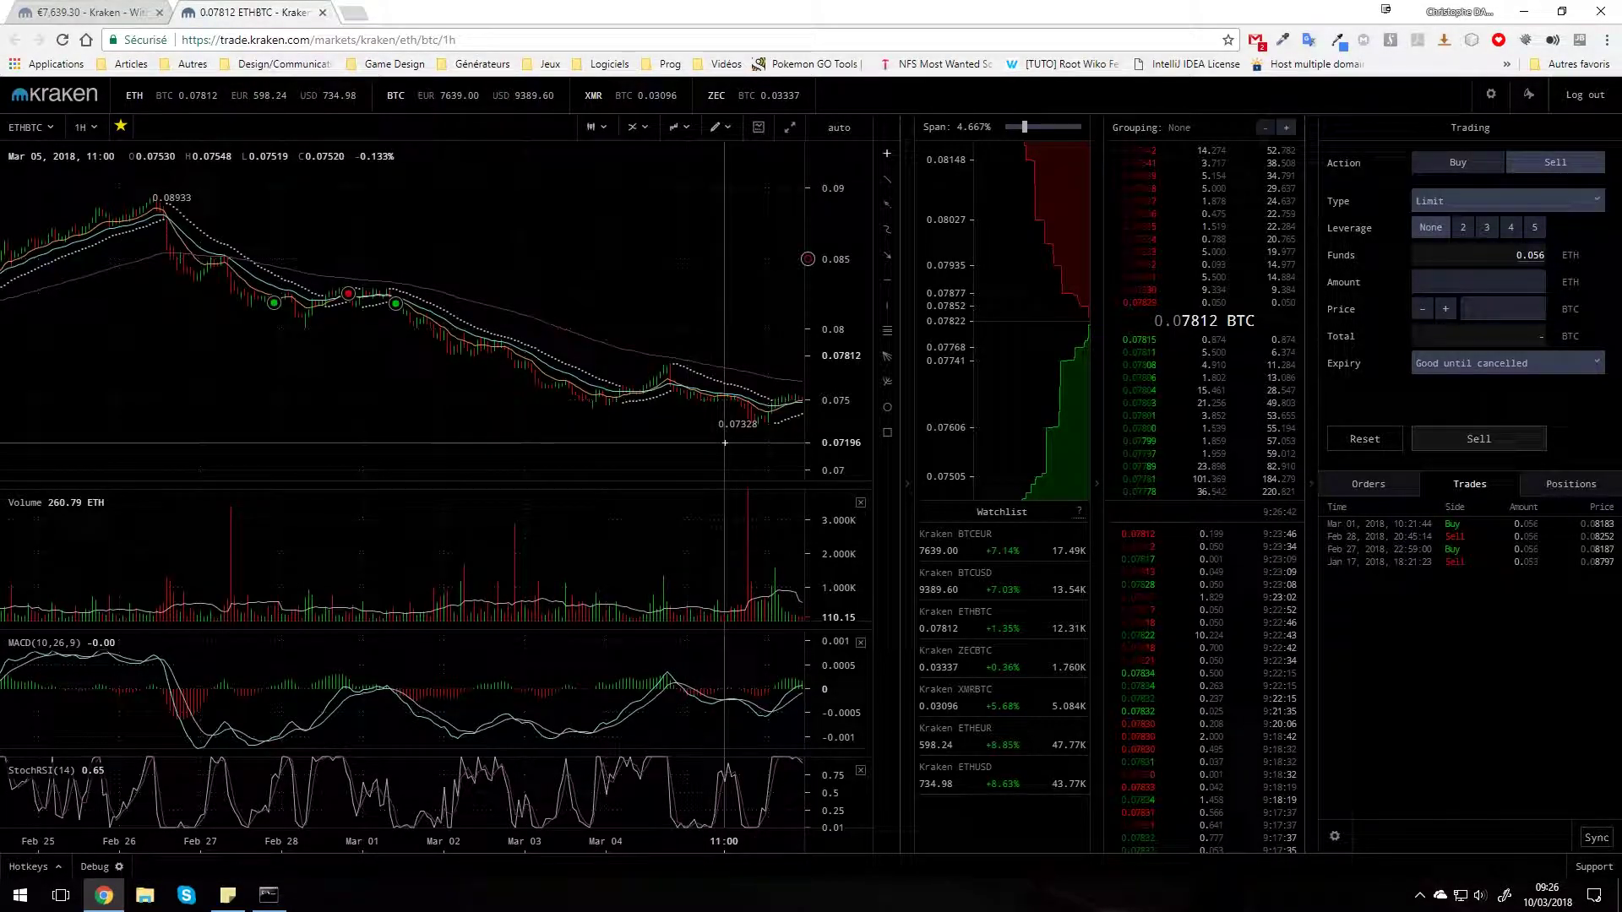
Examine the most recent hourly candles and indicators on the ETH/BTC chart, leaving empty space after the latest candle
{"action": "mouse_move", "coordinate": [730, 397]}
{"action": "left_mouse_down"}
{"action": "mouse_move", "coordinate": [446, 395]}
{"action": "mouse_move", "coordinate": [725, 380]}
{"action": "left_mouse_up"}
{"action": "scroll", "coordinate": [523, 371], "scroll_direction": "up", "scroll_amount": 5}
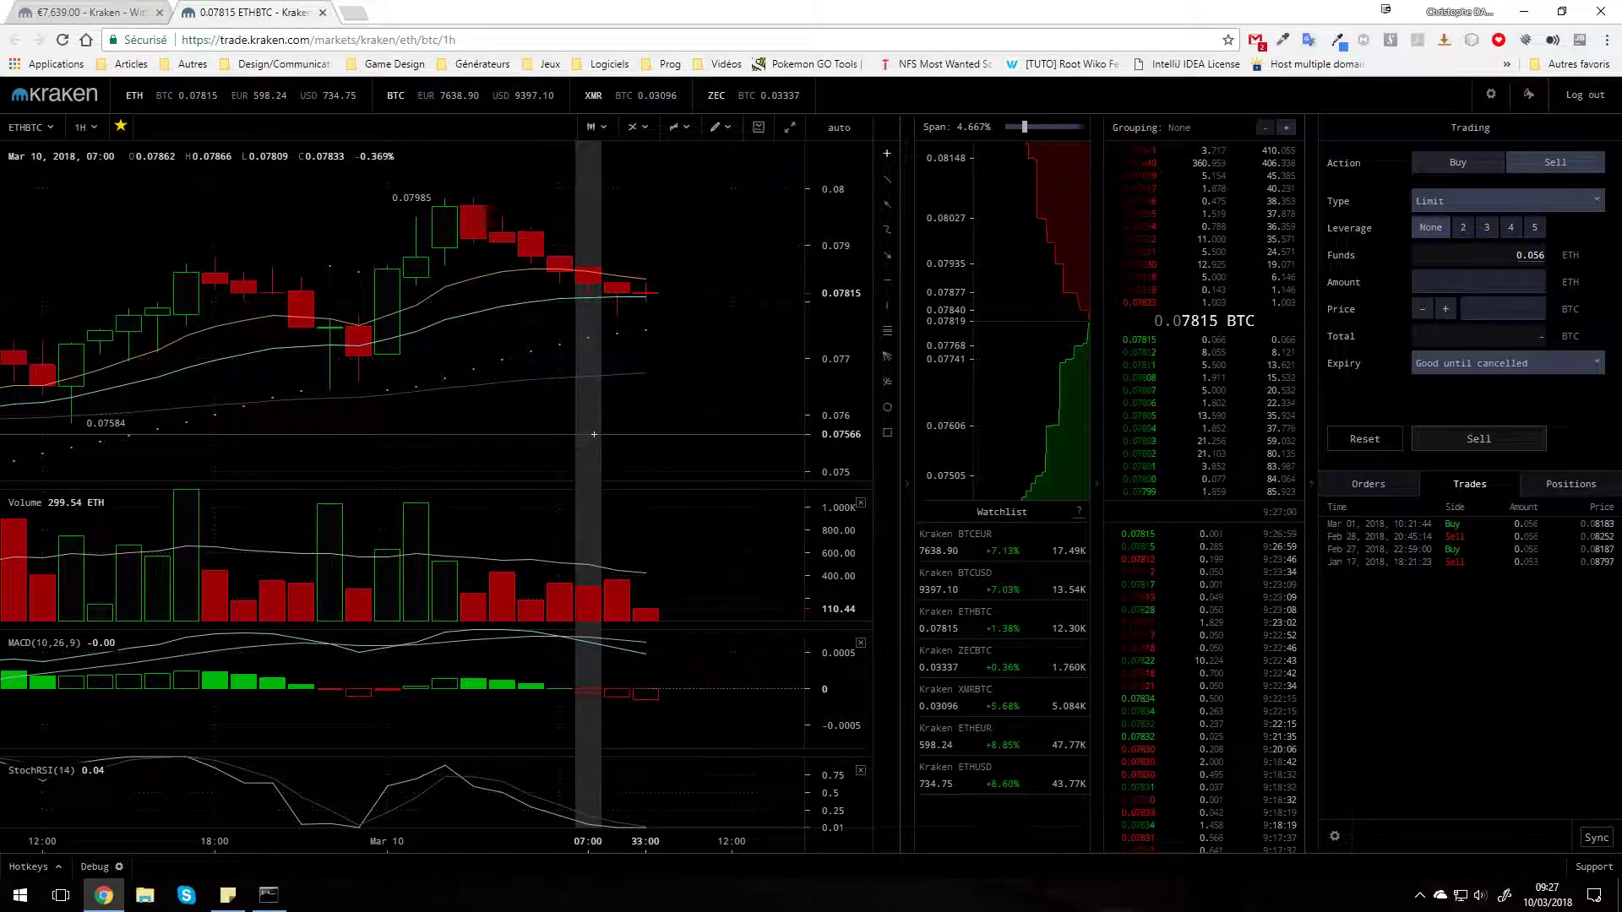
{"action": "key", "text": "ctrl+shift+Tab"}
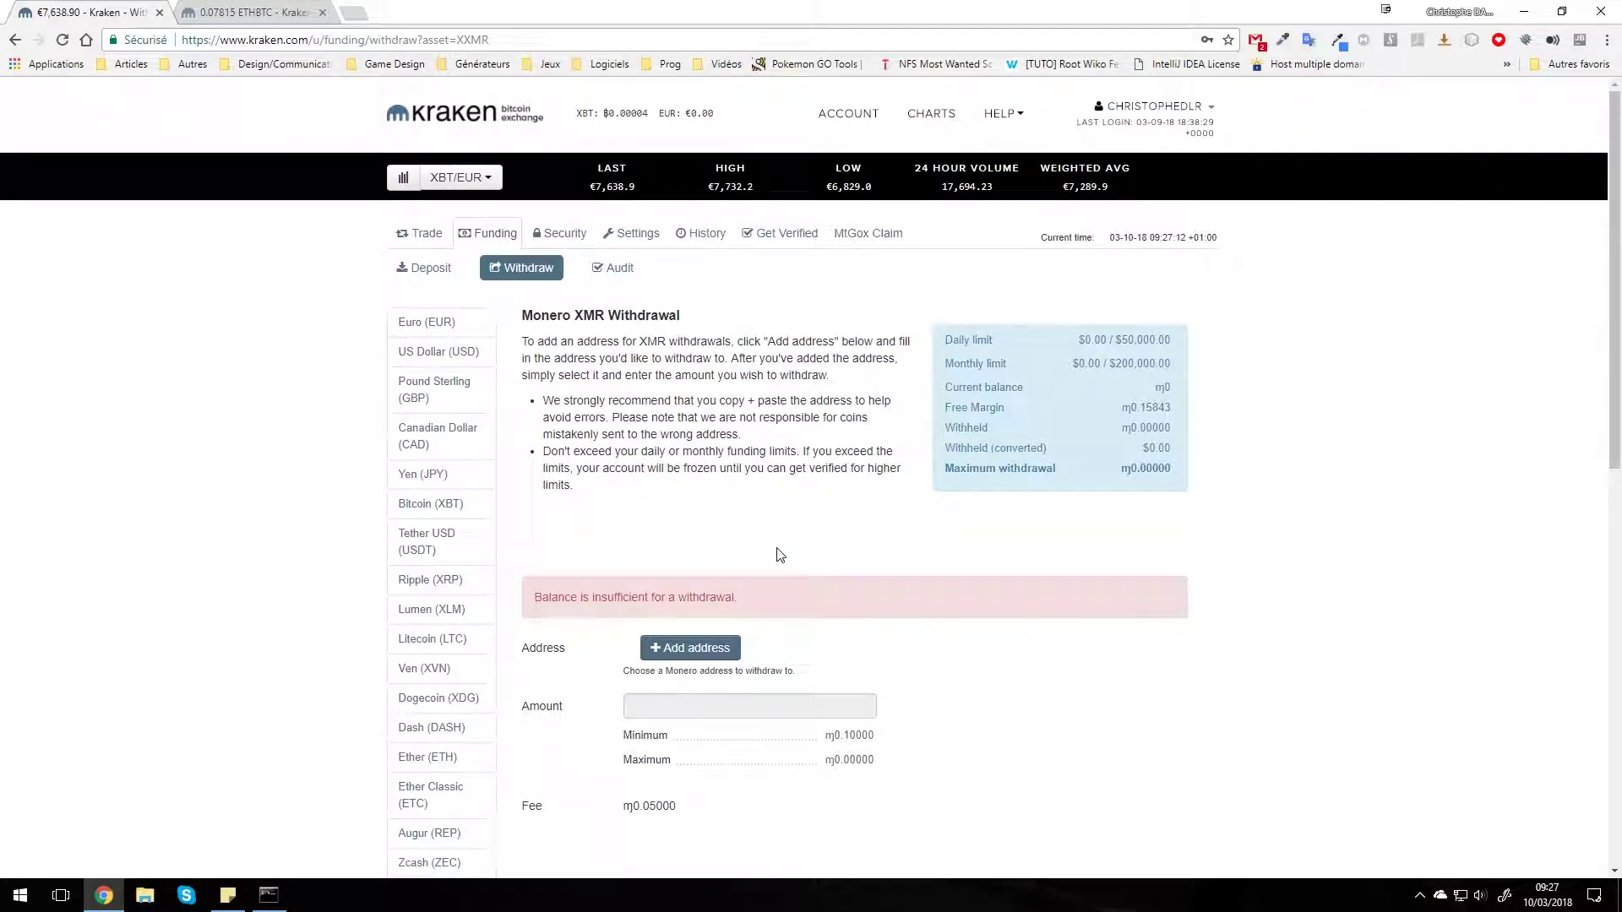
{"action": "left_click", "coordinate": [253, 12]}
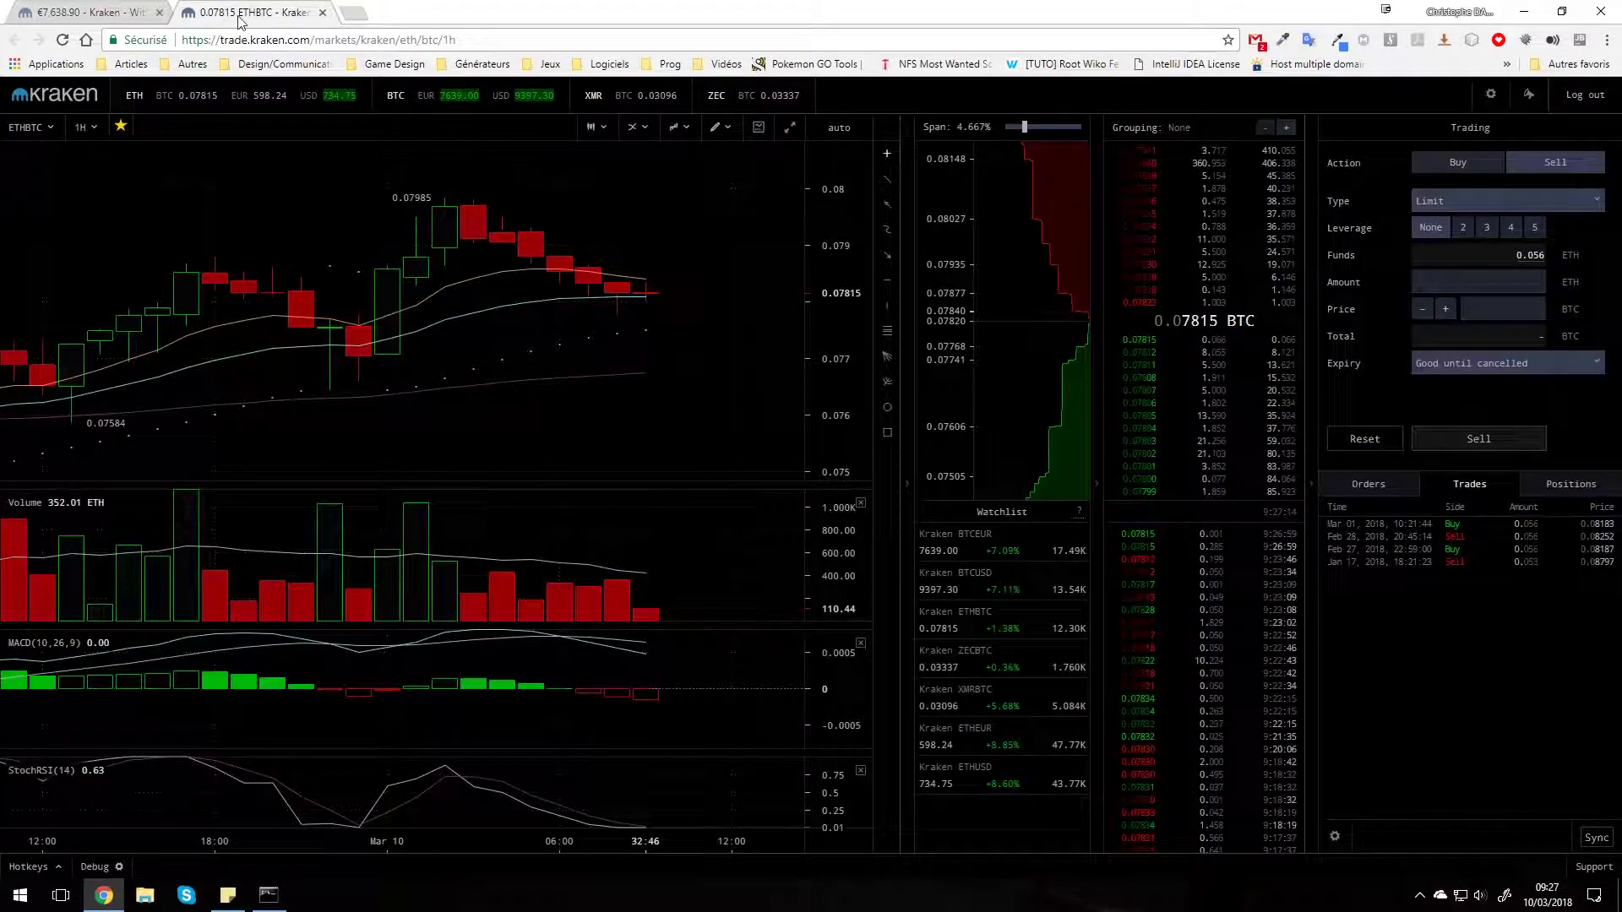
{"action": "left_click_drag", "start_coordinate": [740, 388], "coordinate": [627, 400]}
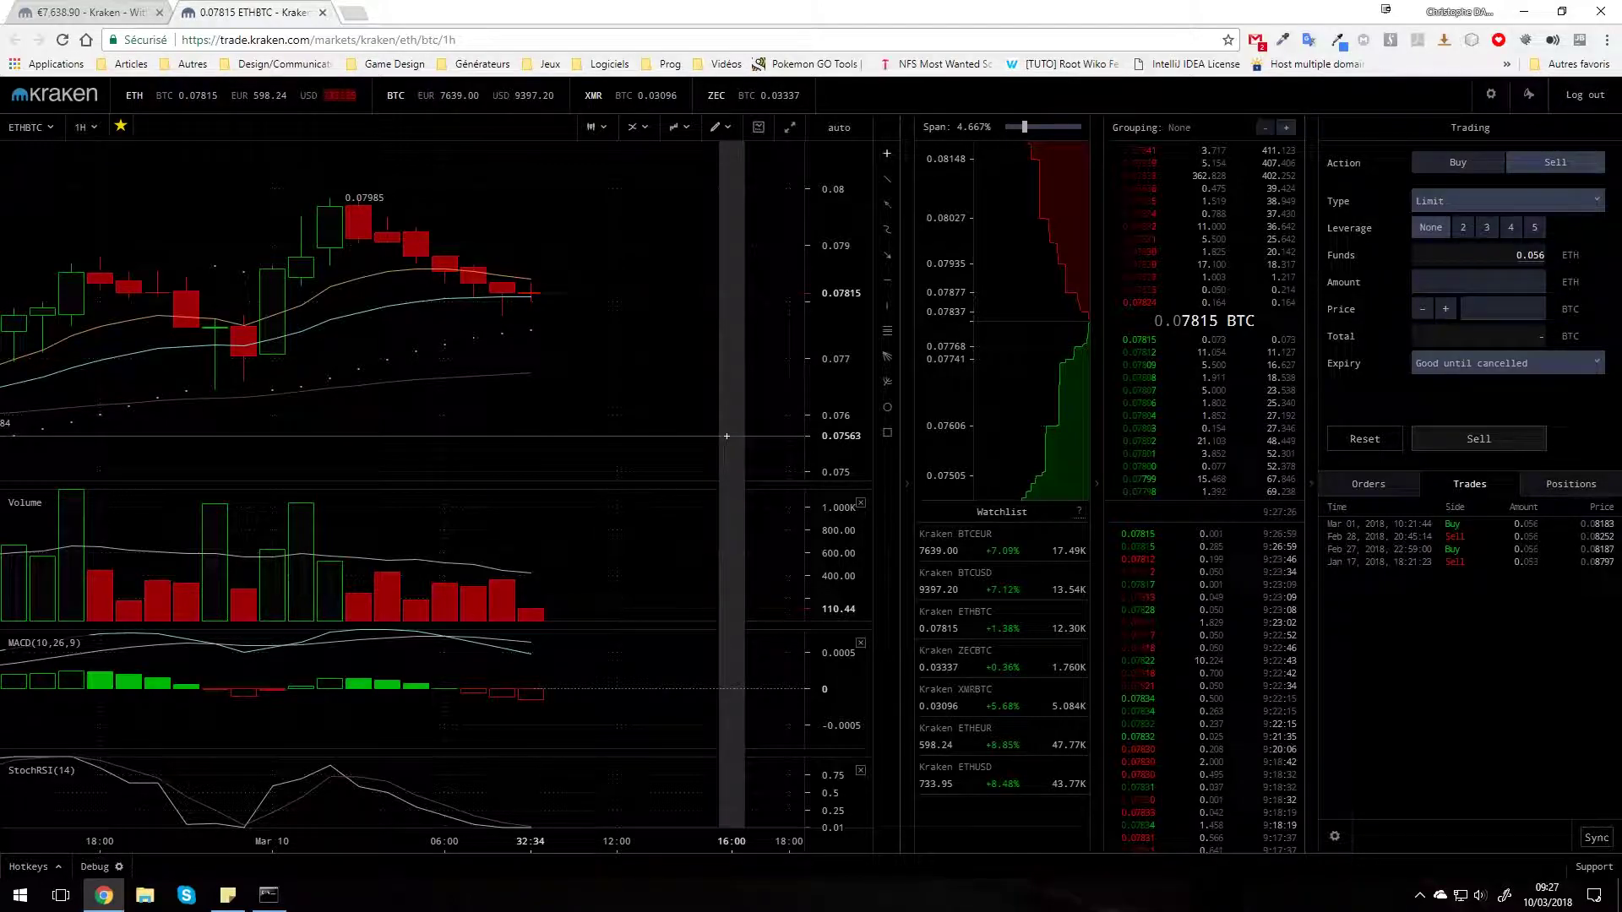
{"action": "left_click_drag", "start_coordinate": [661, 422], "coordinate": [603, 398]}
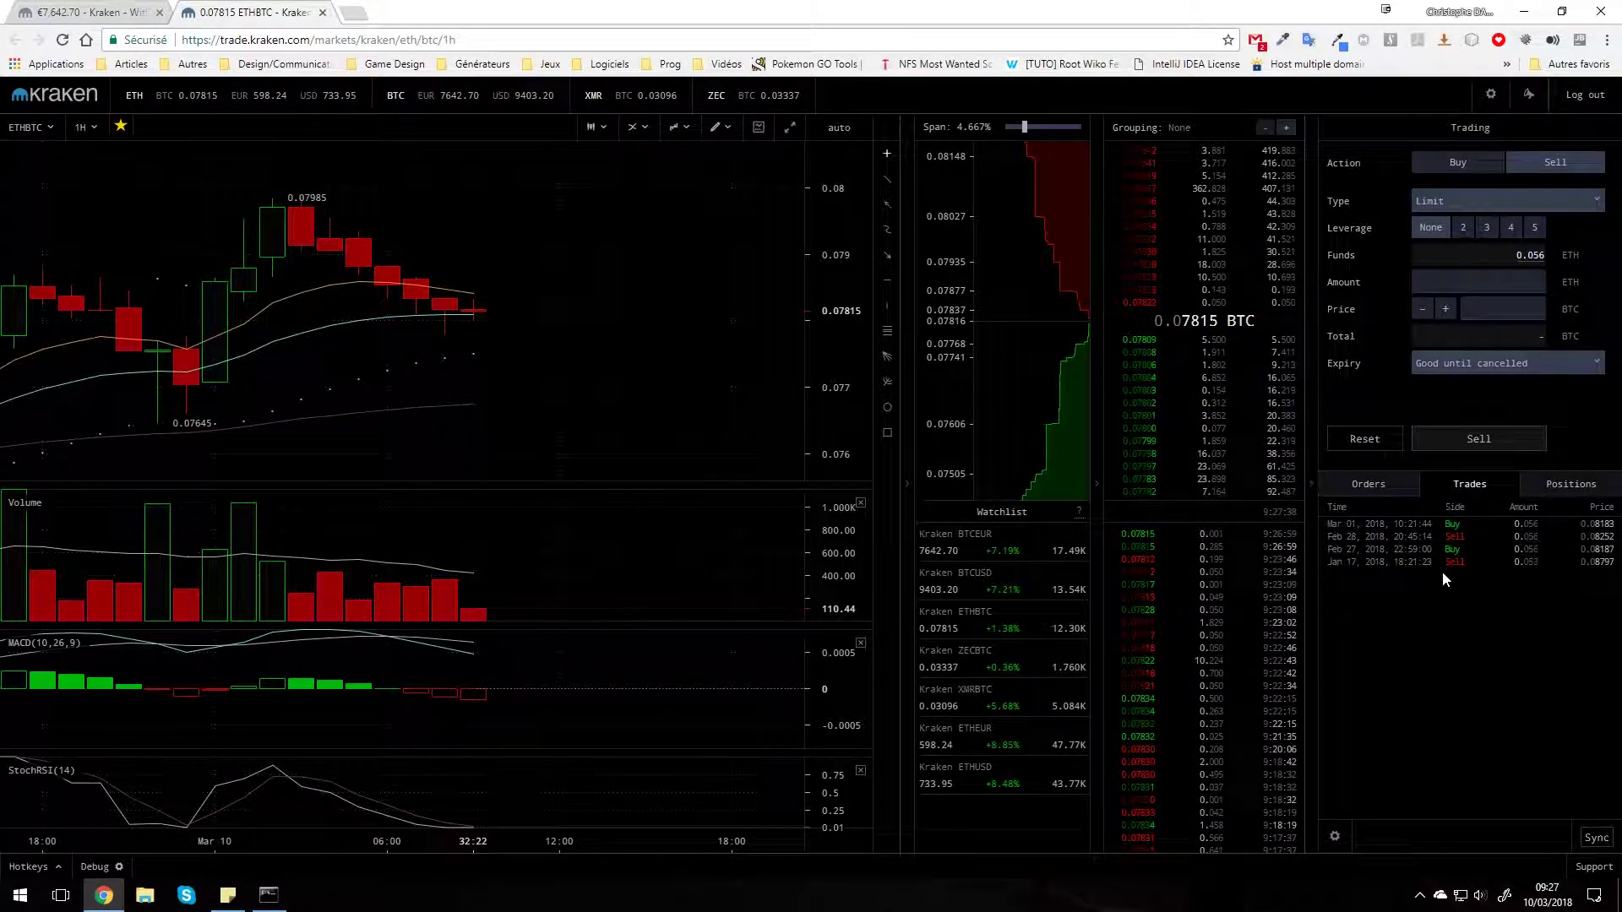
{"action": "left_click_drag", "start_coordinate": [616, 338], "coordinate": [559, 338]}
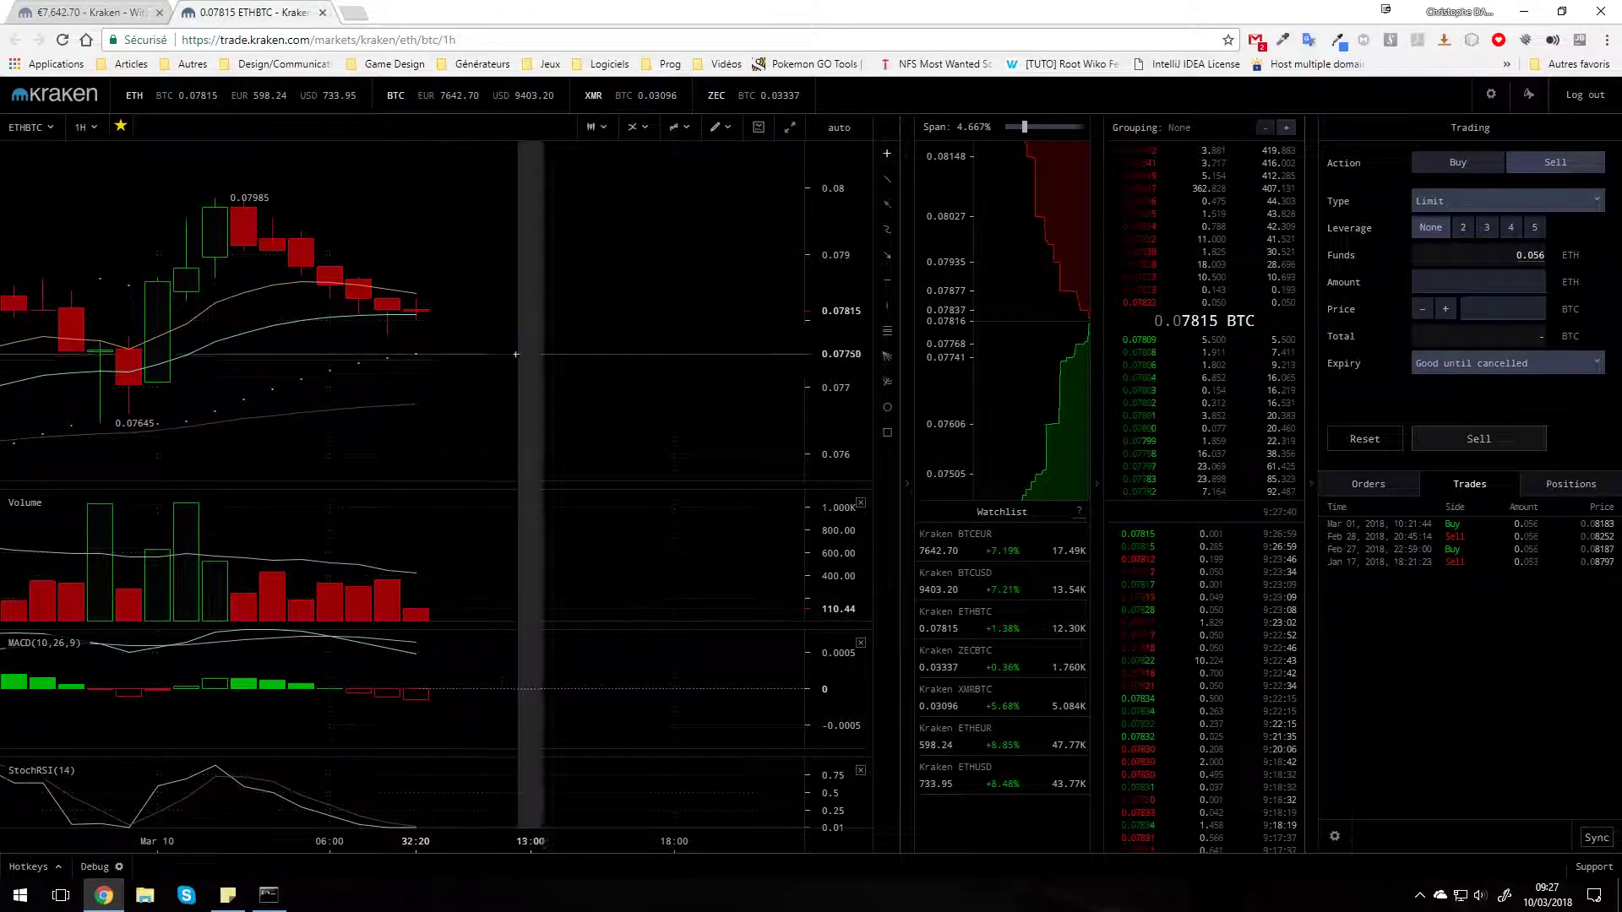
Go through the ETH/BTC order form's Buy and Sell actions, order type and price field, keeping a Limit sell order selected
{"action": "left_click", "coordinate": [1488, 164]}
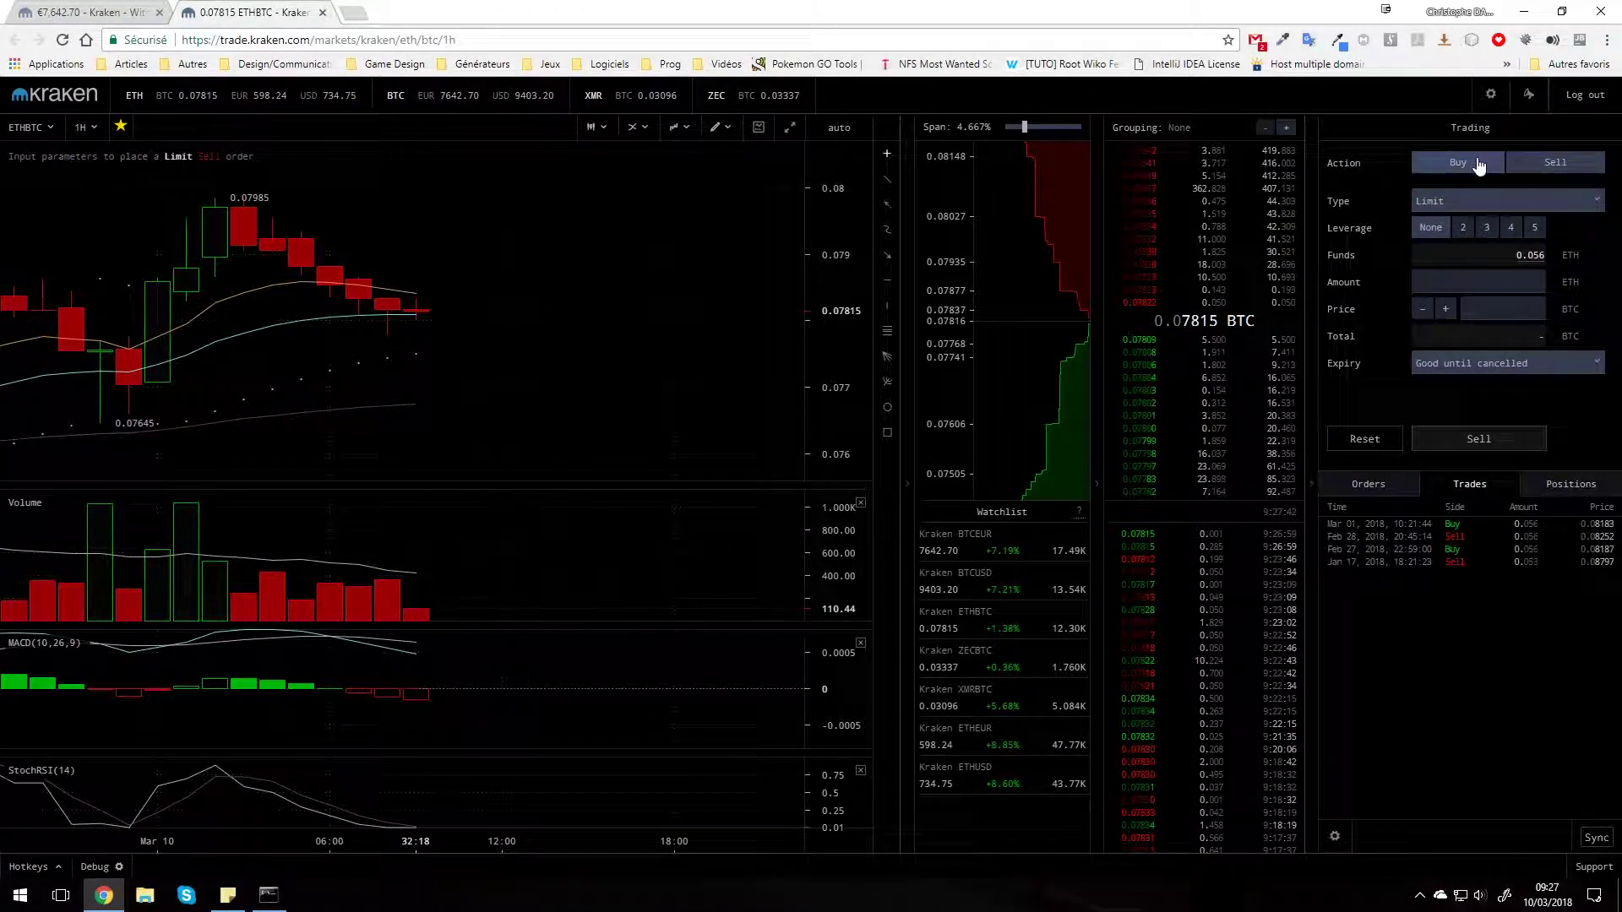
{"action": "left_click", "coordinate": [1563, 163]}
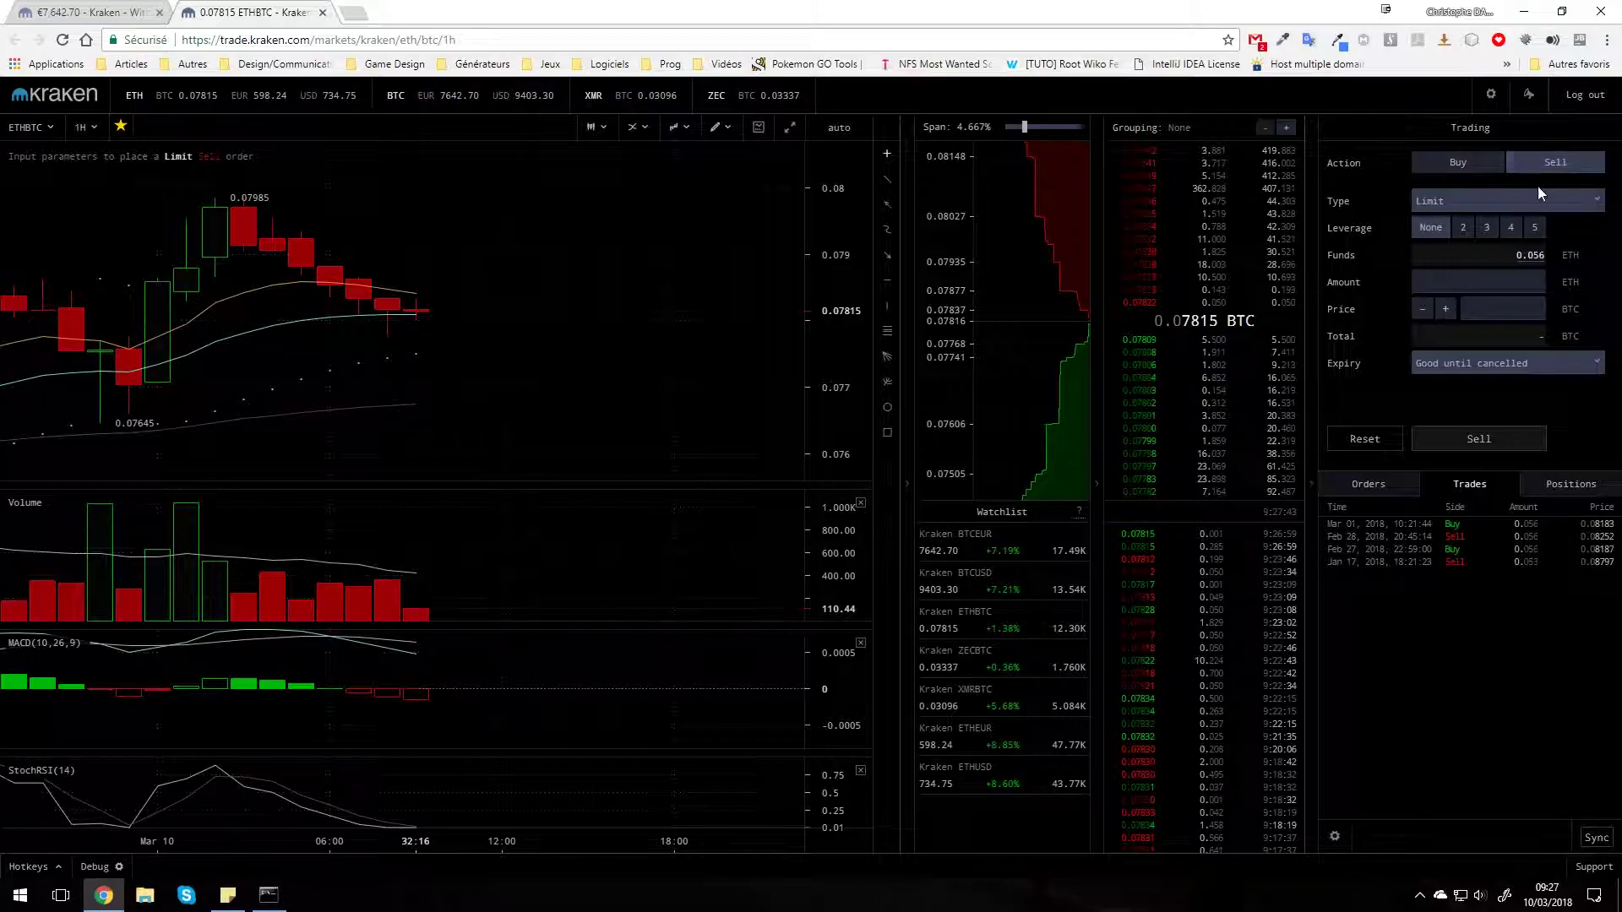
{"action": "left_click", "coordinate": [1476, 207]}
{"action": "left_click", "coordinate": [1371, 398]}
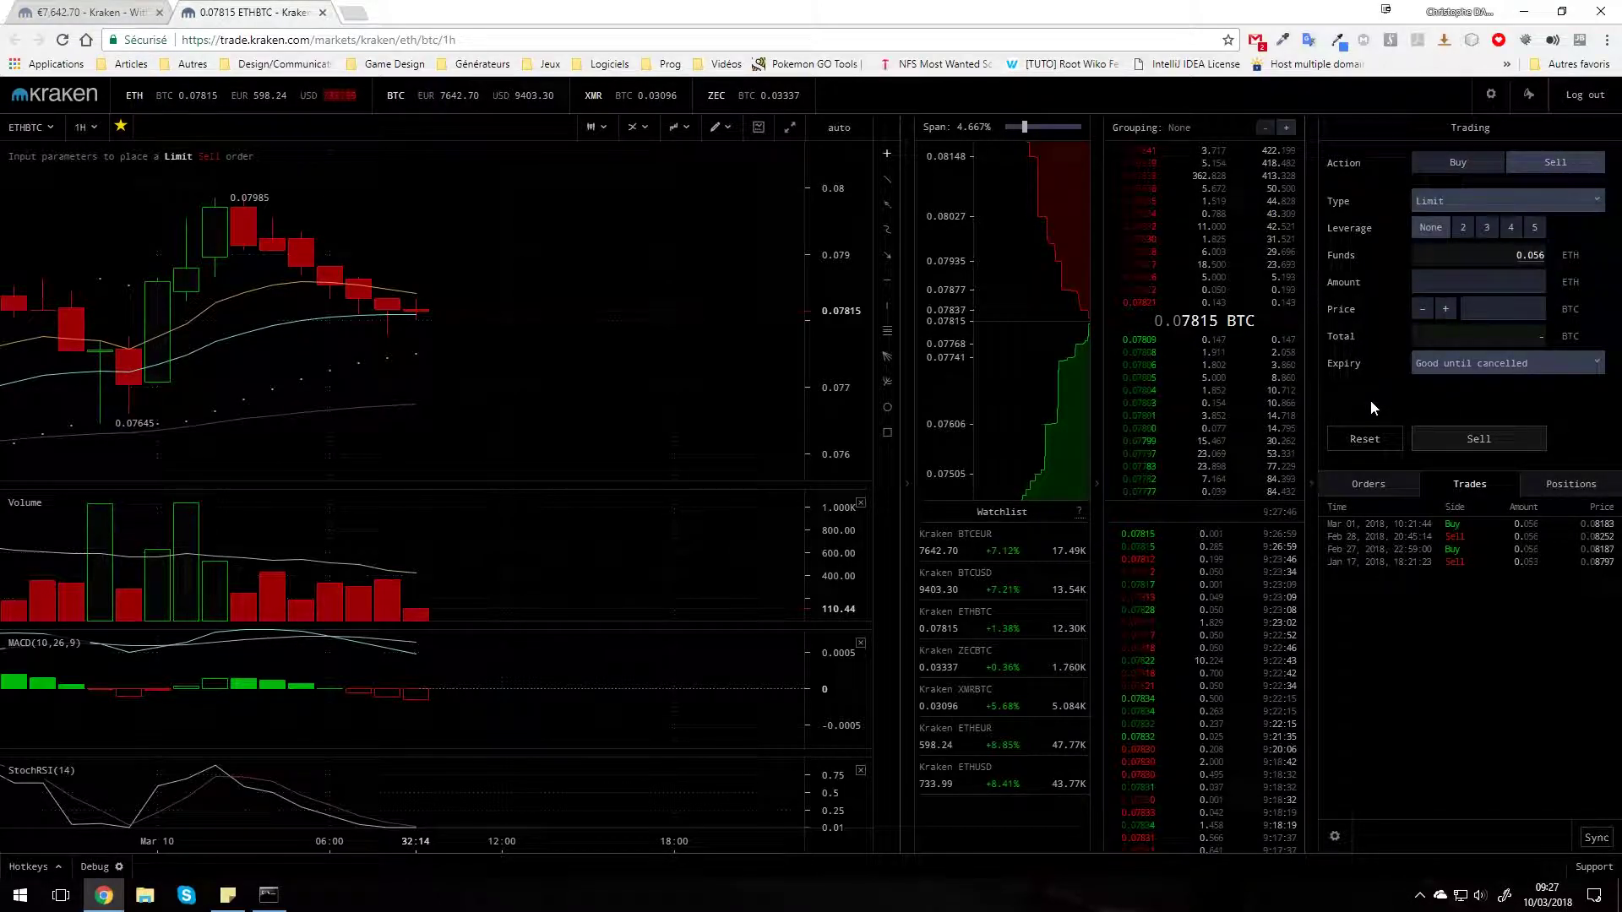
{"action": "left_click", "coordinate": [1504, 309]}
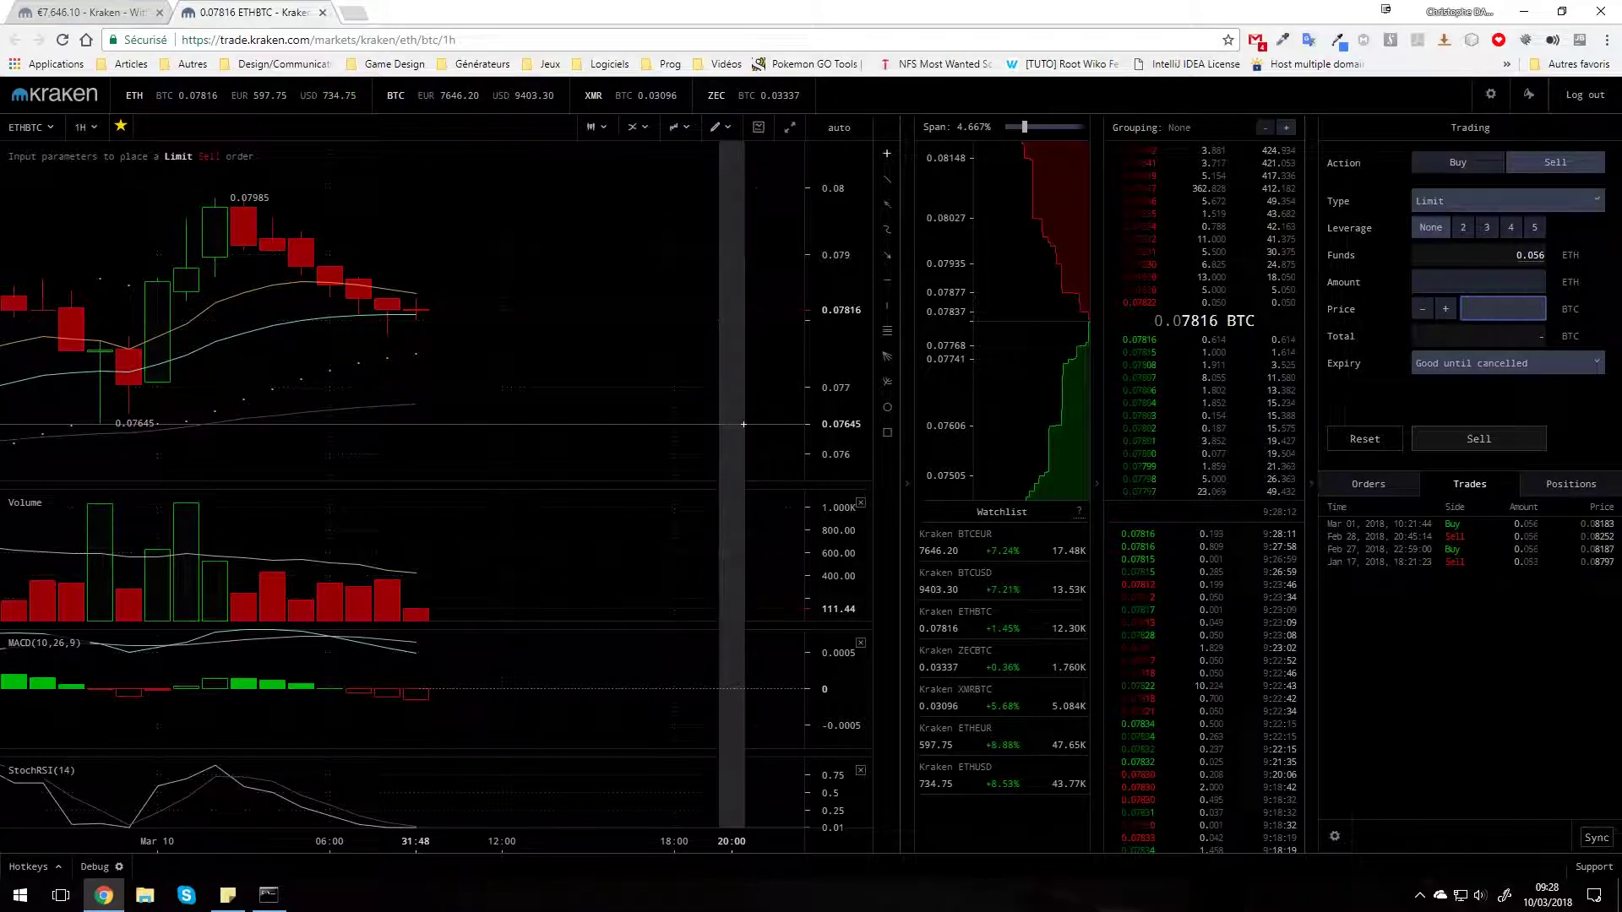
Check the account's positions and return to the list of past trades beside the ETH/BTC chart
{"action": "left_click", "coordinate": [1556, 486]}
{"action": "left_click", "coordinate": [1492, 490]}
{"action": "left_click_drag", "start_coordinate": [736, 422], "coordinate": [679, 422]}
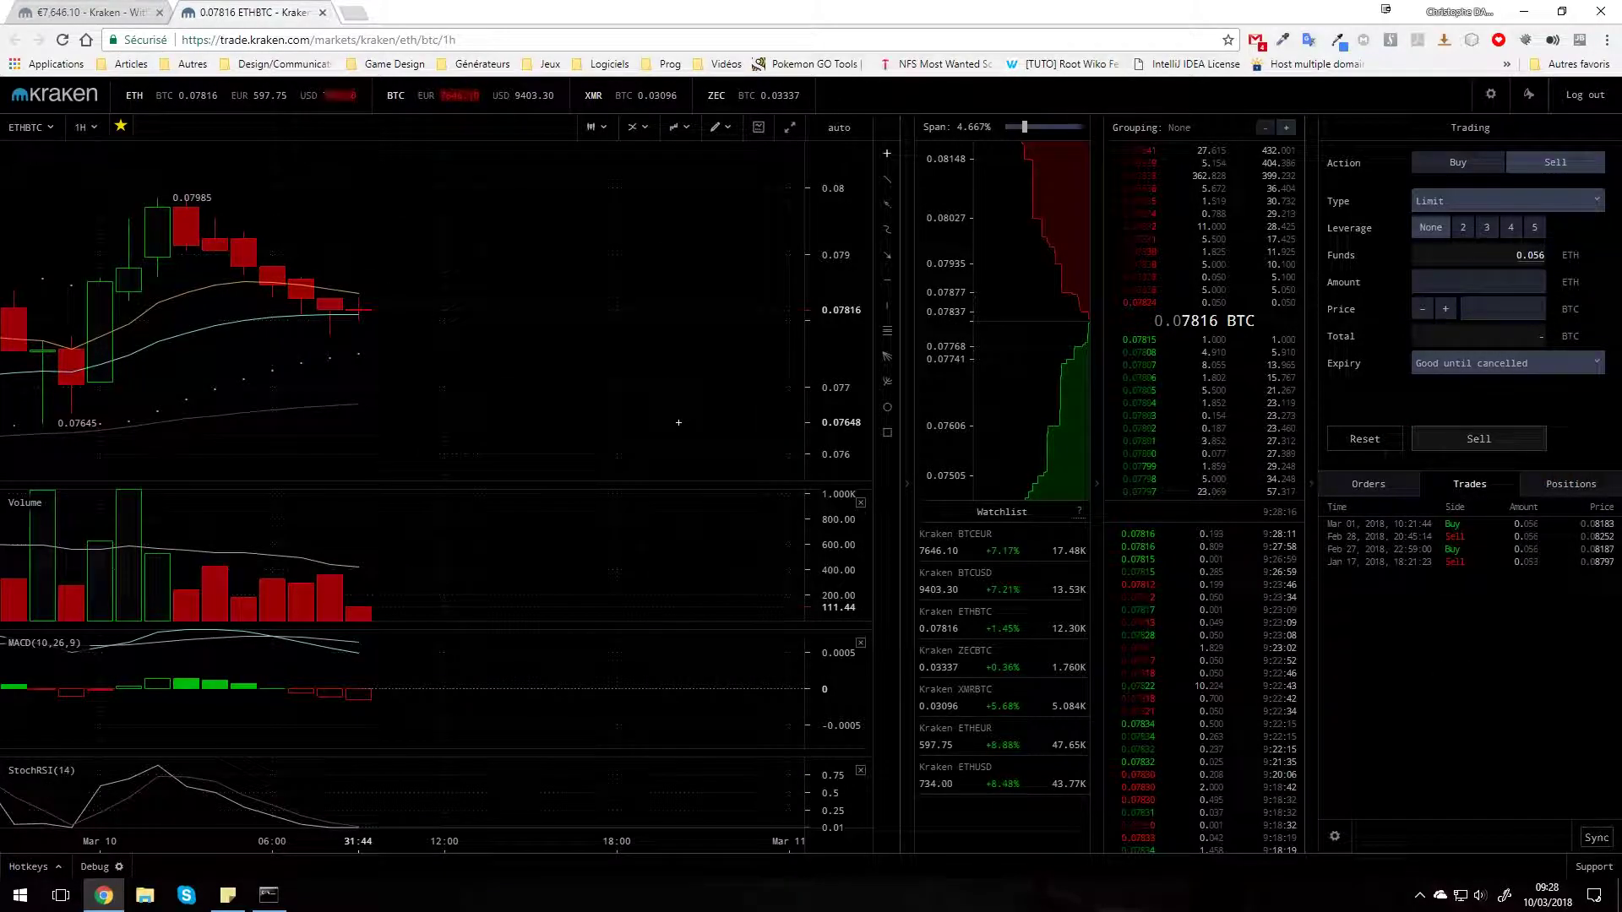